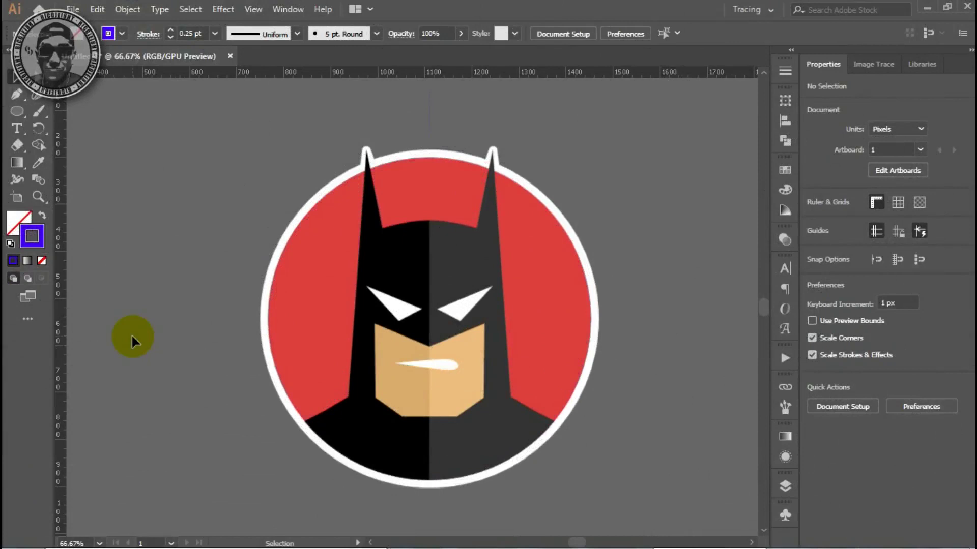
Step: Switch to the Pen tool and zoom toward Batman's left eye
key("p")
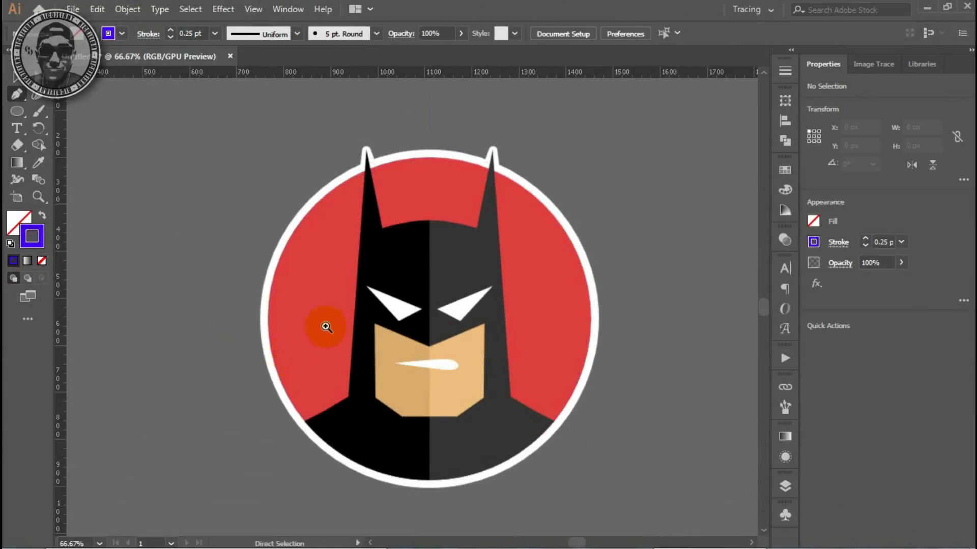
left_click(374, 307)
Step: Trace a closed triangle over the left eye through its right tip, lower point and upper-left tip
left_click(451, 316)
left_click(375, 305)
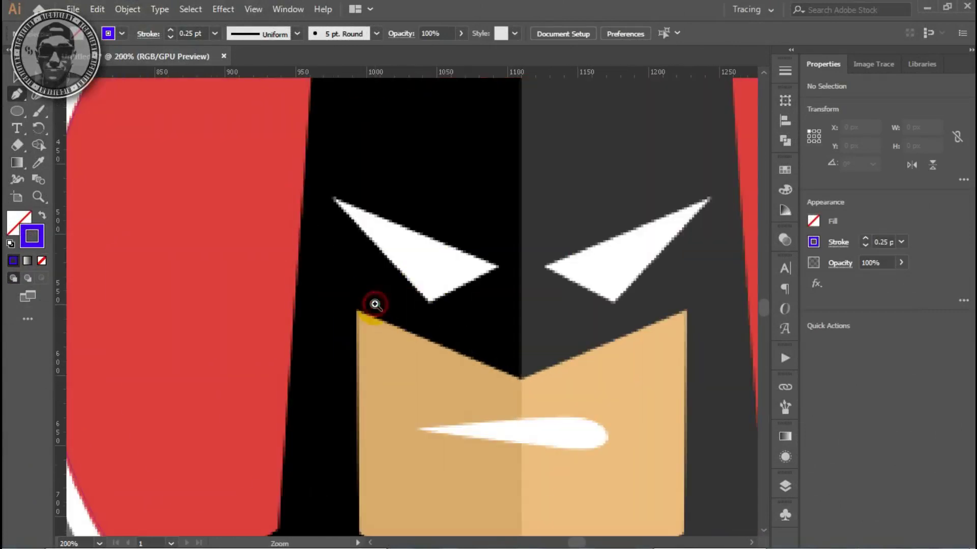
left_click(405, 277)
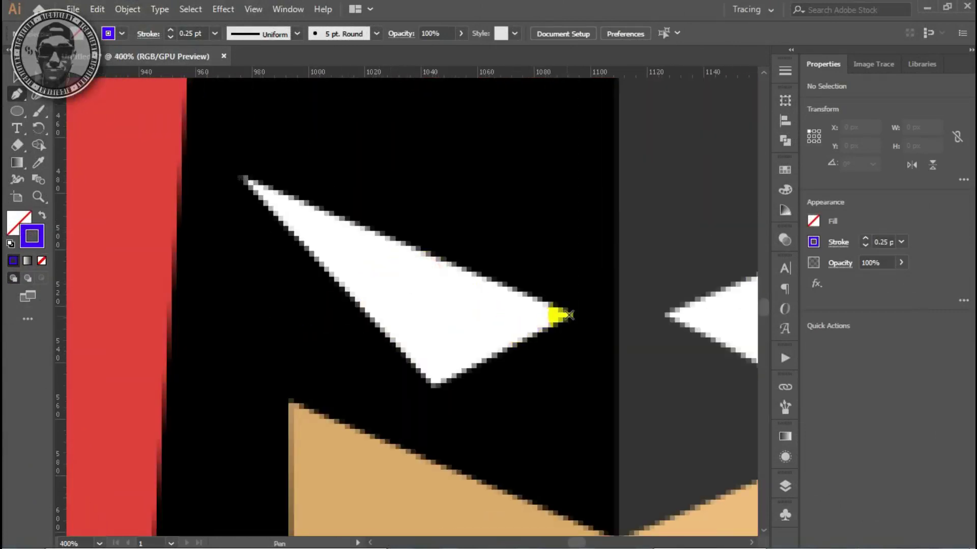
left_click(573, 315)
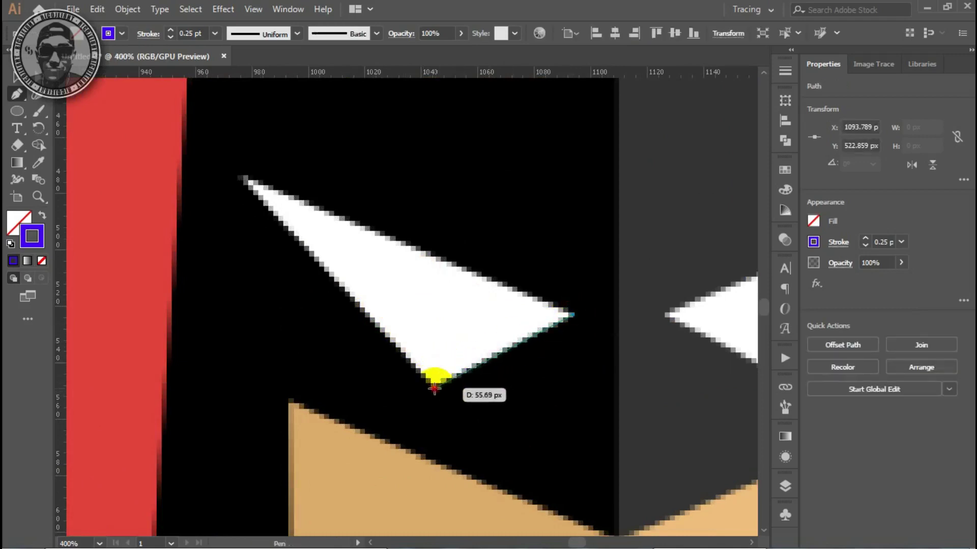
left_click(434, 388)
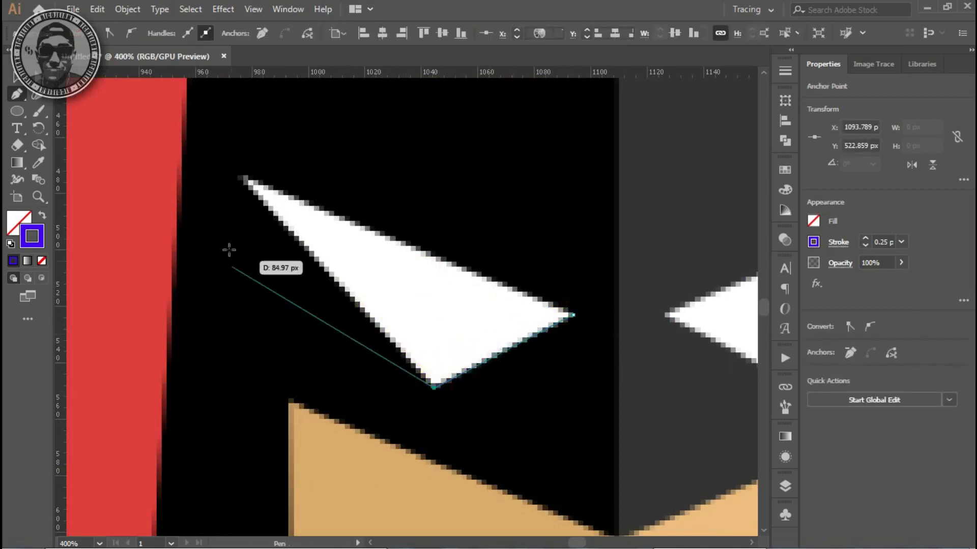
left_click(239, 176)
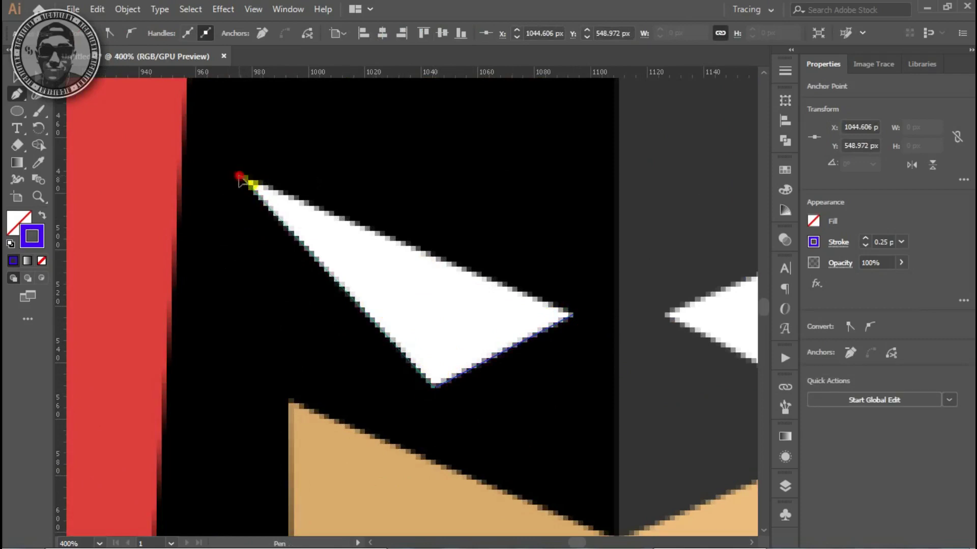
left_click(573, 314)
left_click(504, 213, "ctrl")
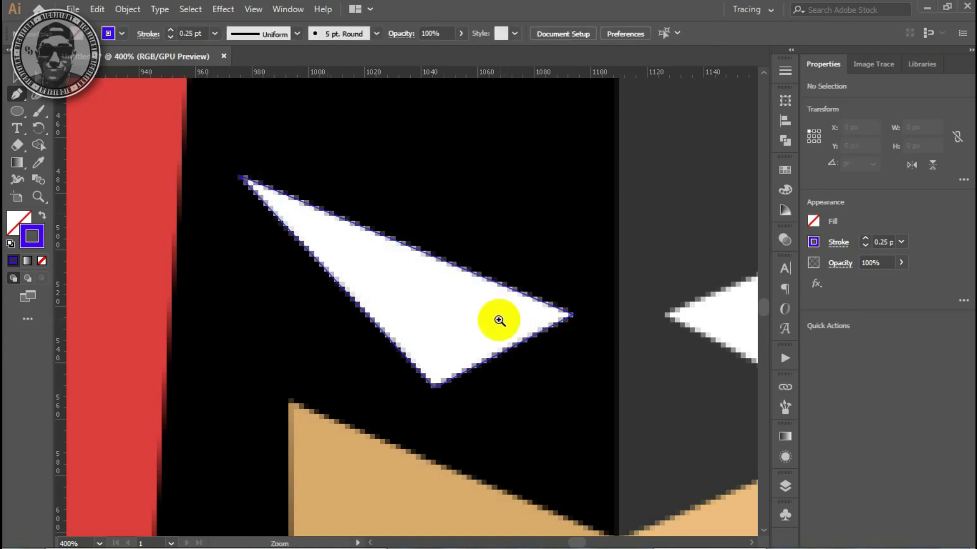
left_click(499, 320, "ctrl+alt")
left_click(475, 275, "ctrl+alt")
Step: Start the face path at the chin's centre seam, adding bottom-left and jaw corners
mouse_move(408, 393)
left_mouse_down()
mouse_move(405, 304)
mouse_move(436, 185)
left_mouse_up()
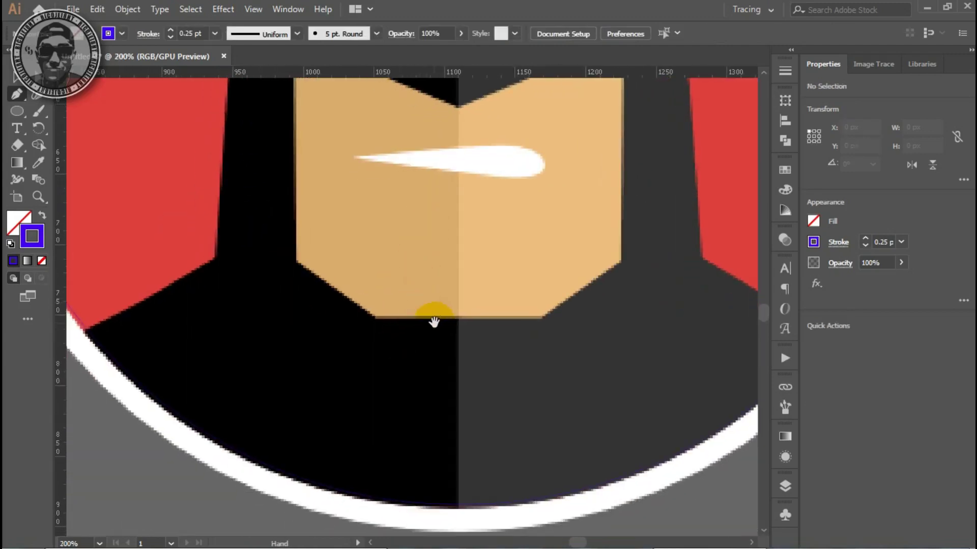
left_click(443, 290, "ctrl")
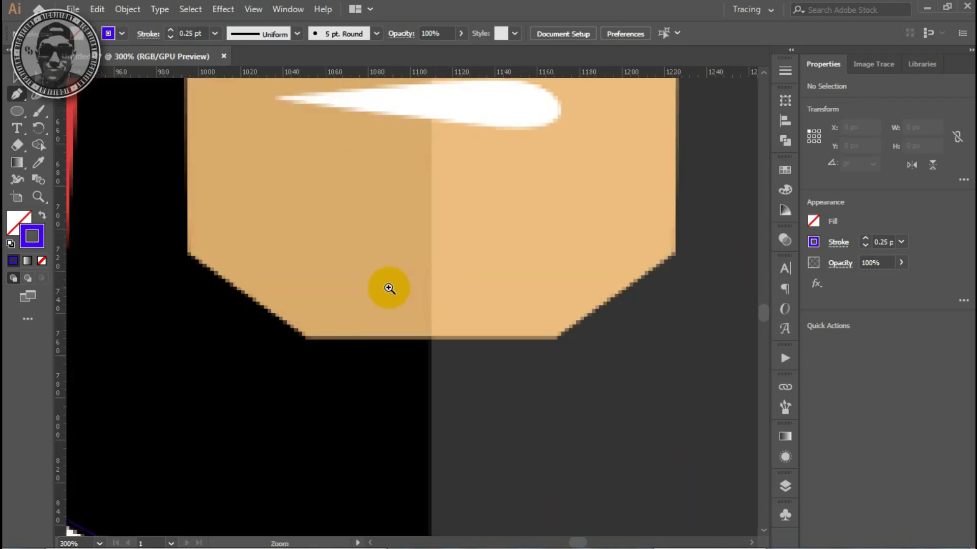
left_click(386, 287, "ctrl")
left_click(462, 369)
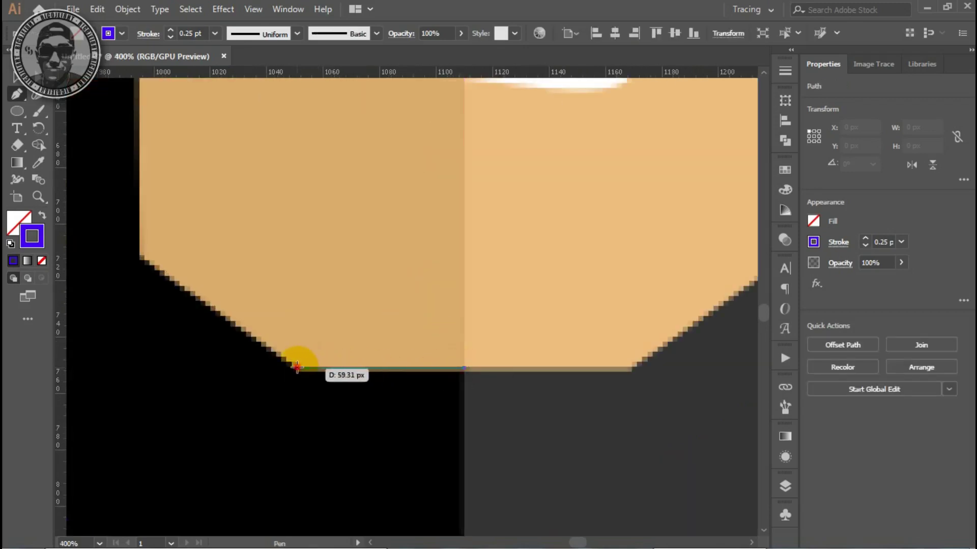
left_click(297, 367)
left_click(141, 258)
Step: Add the tan face's top-left and centre-notch corners, then nudge the top-left anchor up-left
mouse_move(149, 255)
left_mouse_down()
mouse_move(363, 255)
mouse_move(359, 401)
left_mouse_up()
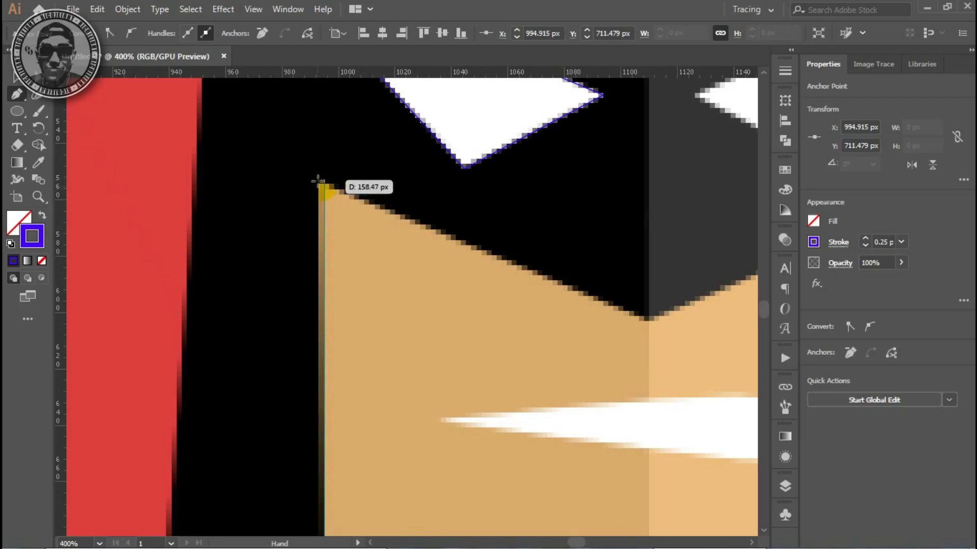
left_click(318, 182)
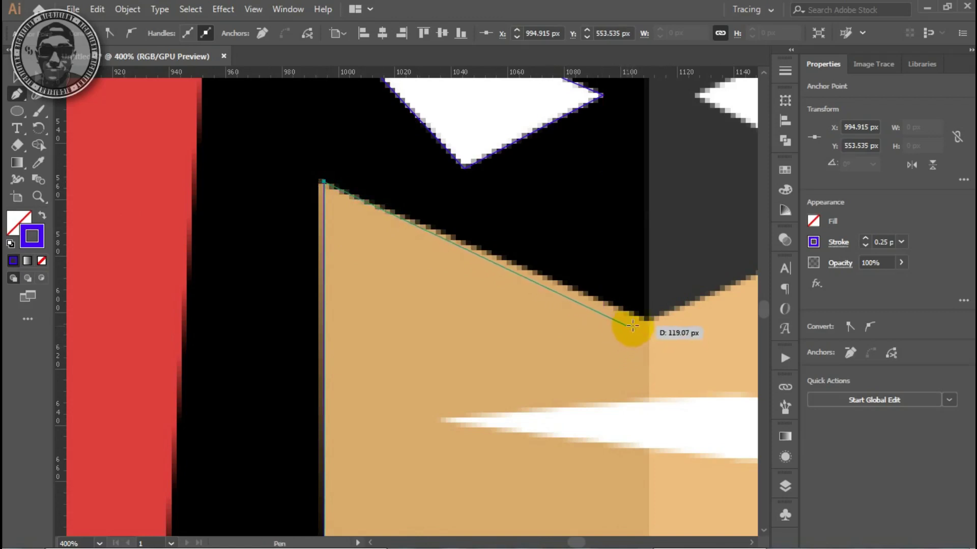
left_click(648, 320)
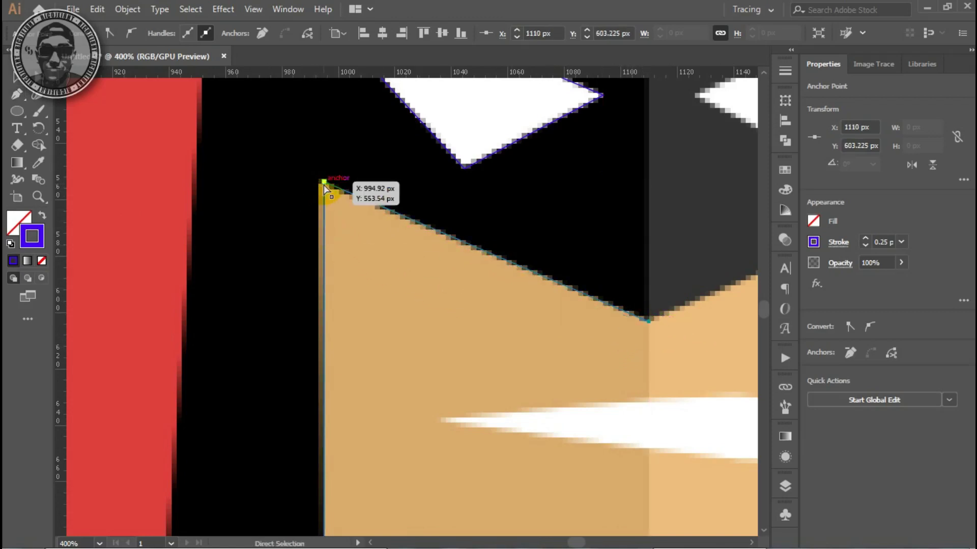
left_click_drag(323, 184, 317, 182)
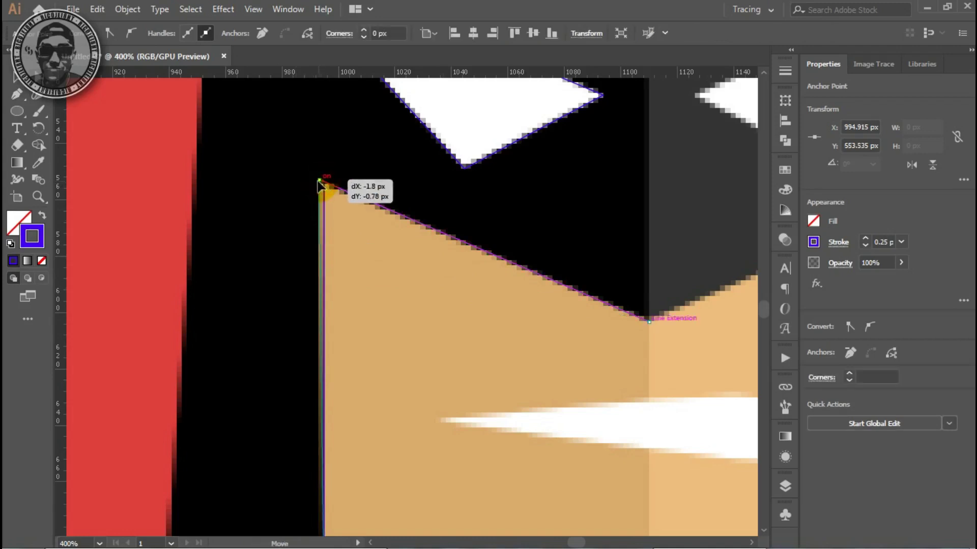
left_click(454, 229, "alt")
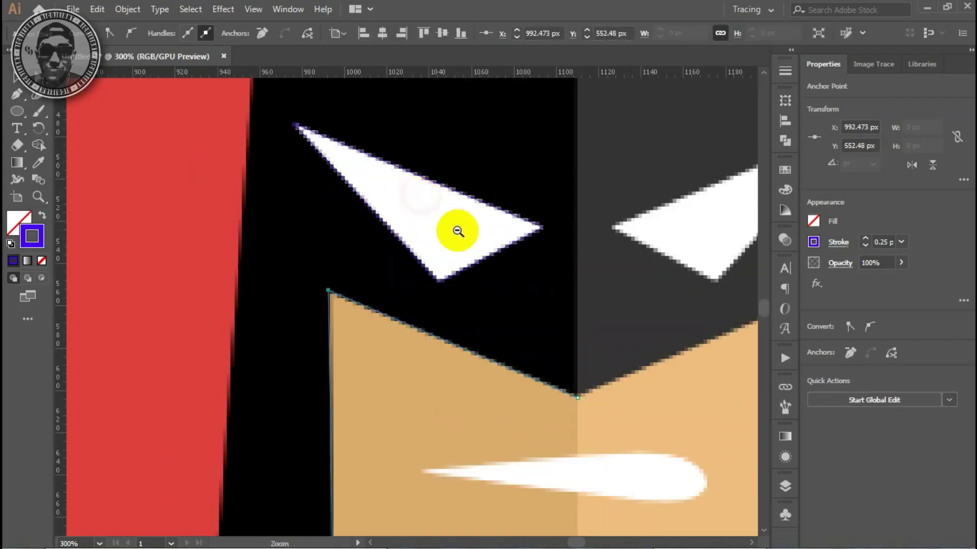
left_click(458, 230, "alt")
left_click(401, 256)
left_click(385, 352)
left_click_drag(392, 474, 407, 212)
left_click_drag(395, 329, 406, 309)
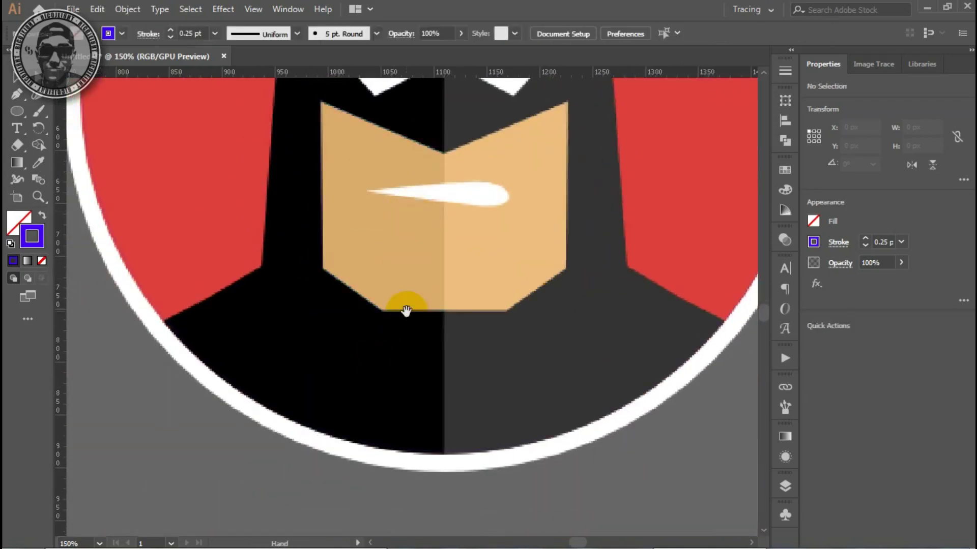
Step: Start a new Pen path below the circle, running left and up to the neck corner
key("p")
left_click(443, 495)
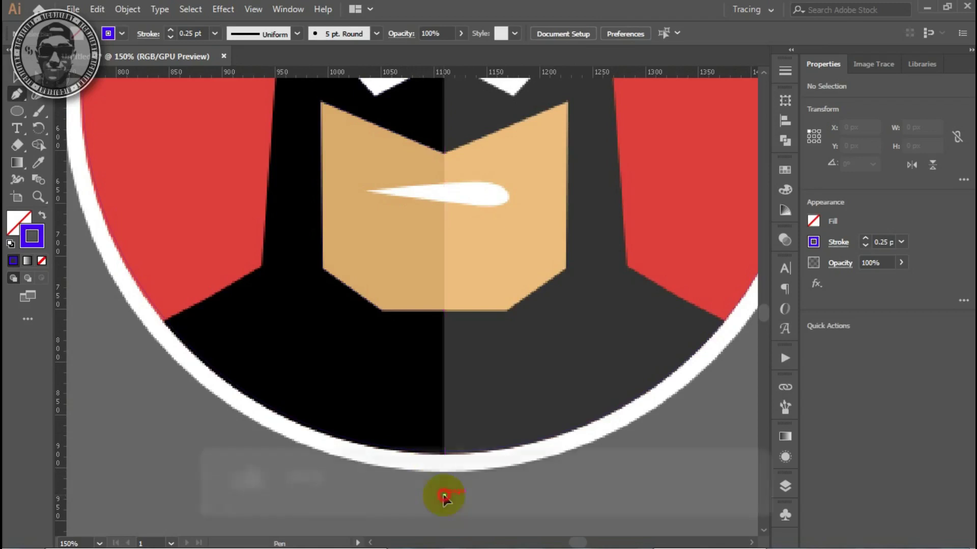
left_click(144, 495)
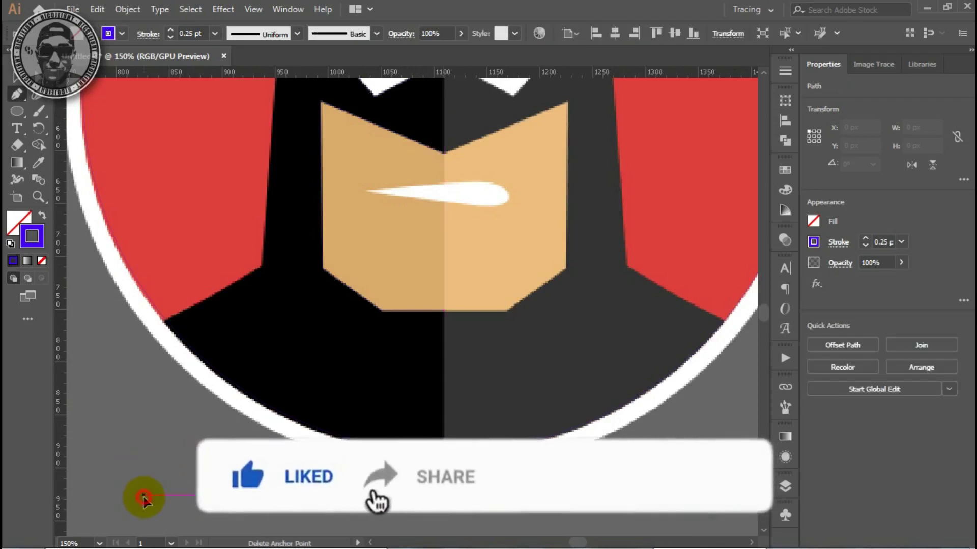
left_click(143, 336)
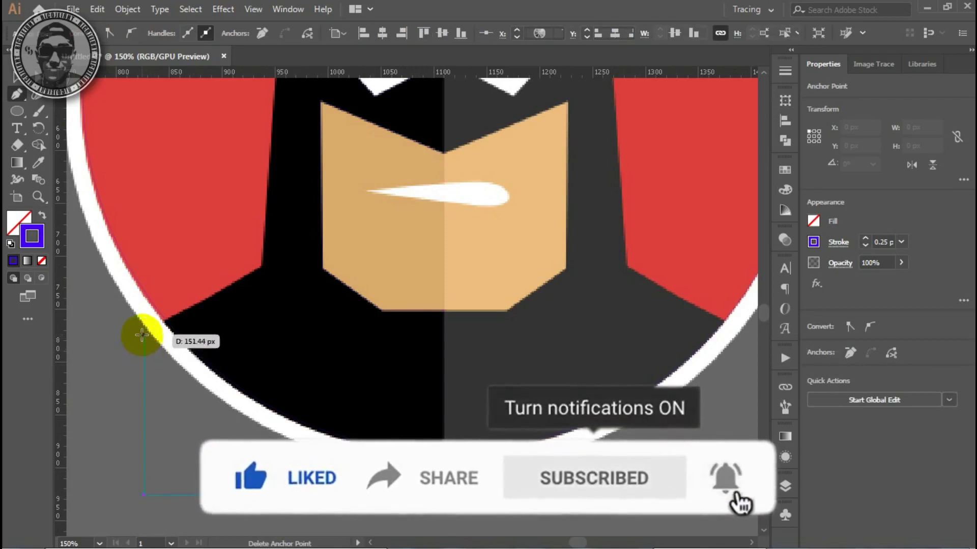
left_click(260, 268)
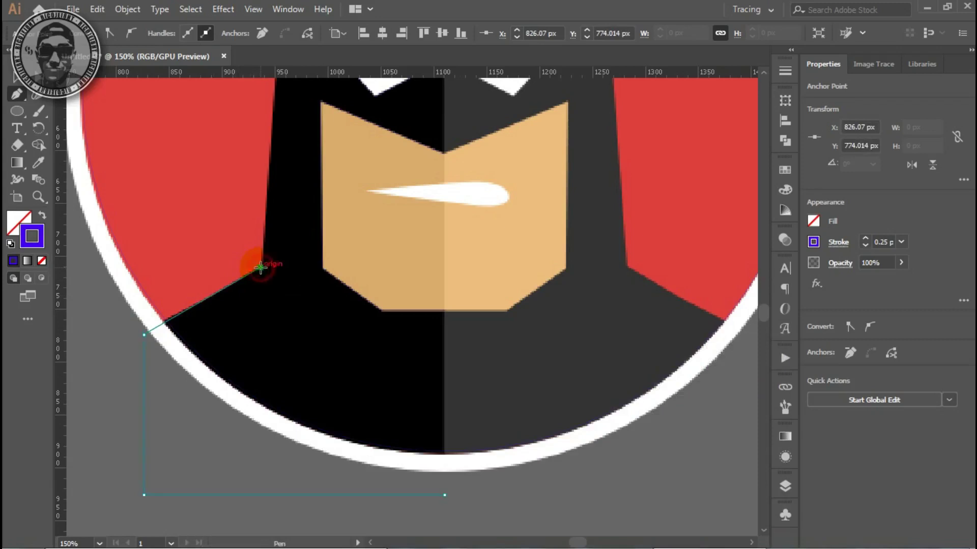
Step: Nudge the anchor at the circle's left edge slightly upward
left_click(220, 343, "ctrl")
left_click(382, 299, "ctrl")
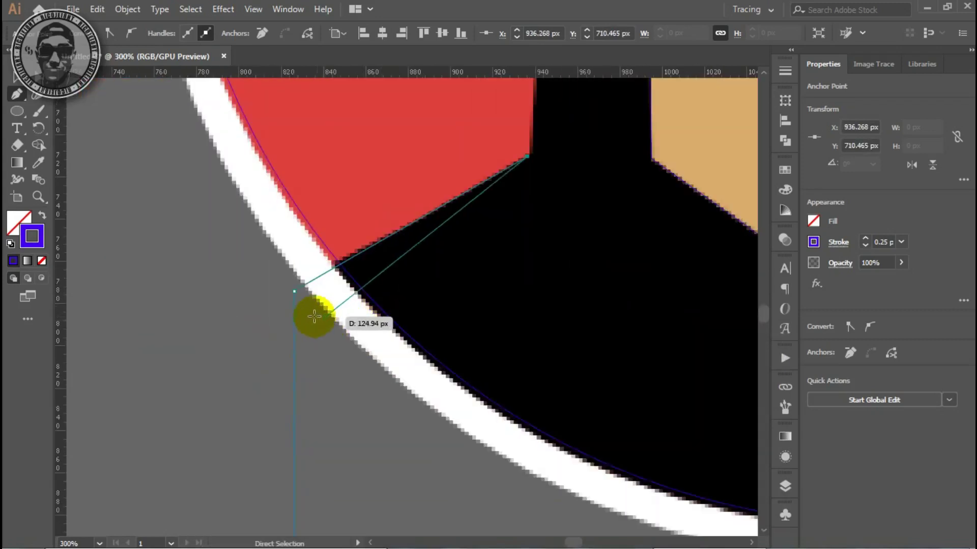
left_click_drag(294, 292, 294, 287)
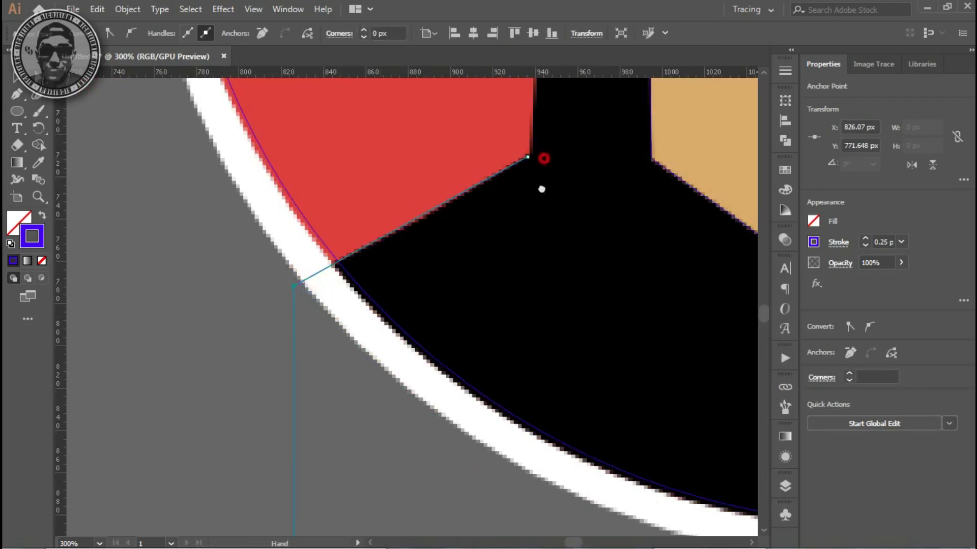
left_click_drag(540, 188, 505, 296)
left_click_drag(520, 248, 442, 338)
left_click_drag(447, 276, 404, 399)
left_click_drag(401, 279, 372, 454)
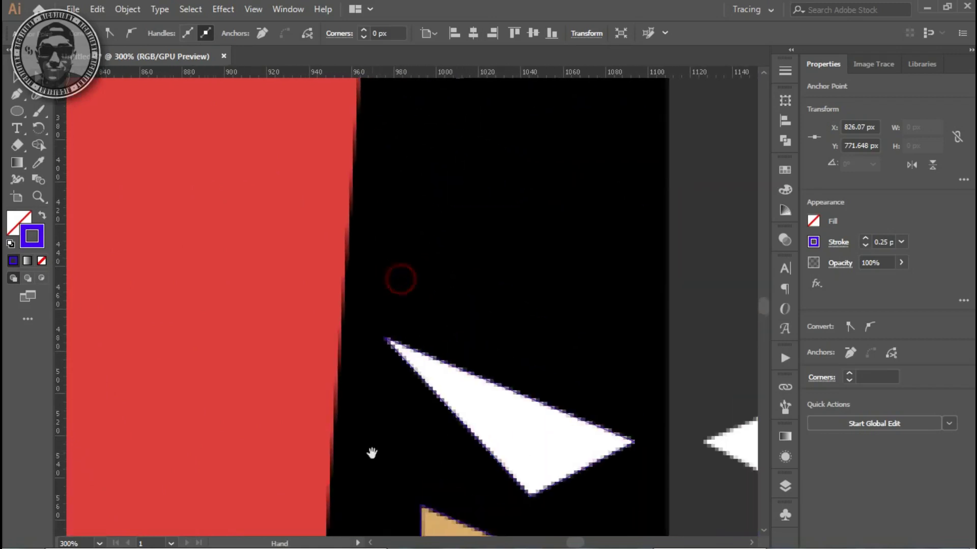
key("ctrl+minus")
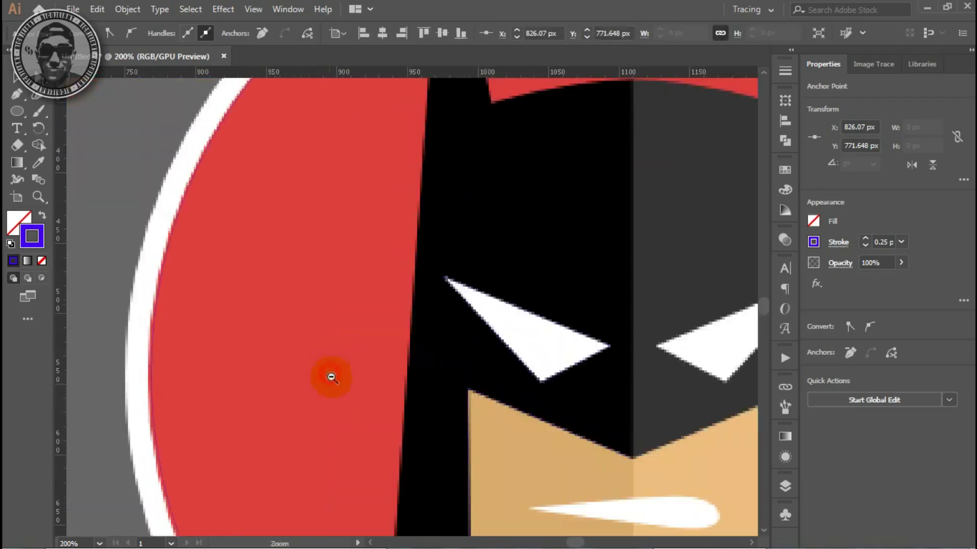
scroll(388, 406, "down", 3)
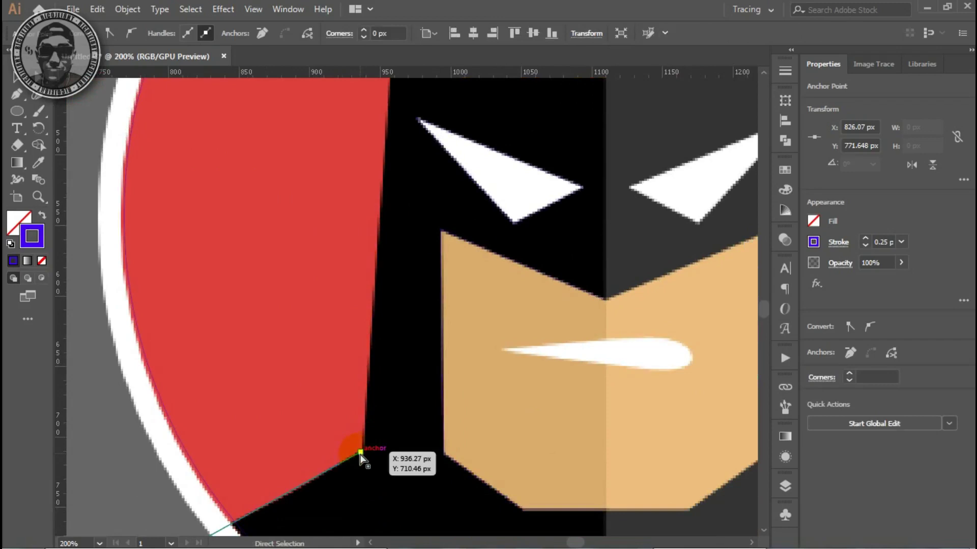
Step: Pull and fine-tune a direction handle from the neck-corner anchor
key("p")
left_click_drag(361, 452, 375, 441)
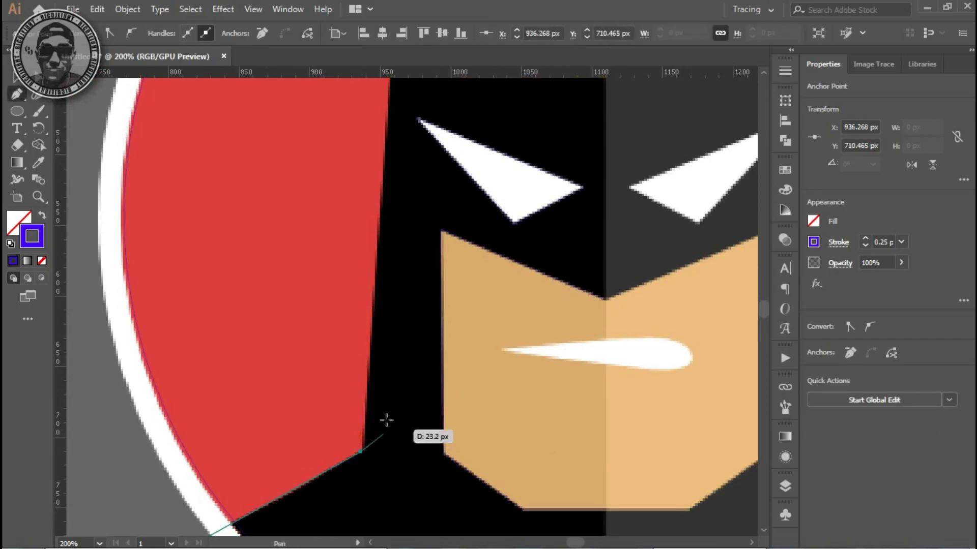
left_click(373, 444)
left_click(393, 414)
left_click(418, 295)
mouse_move(403, 305)
left_mouse_down()
mouse_move(407, 336)
mouse_move(415, 303)
left_mouse_up()
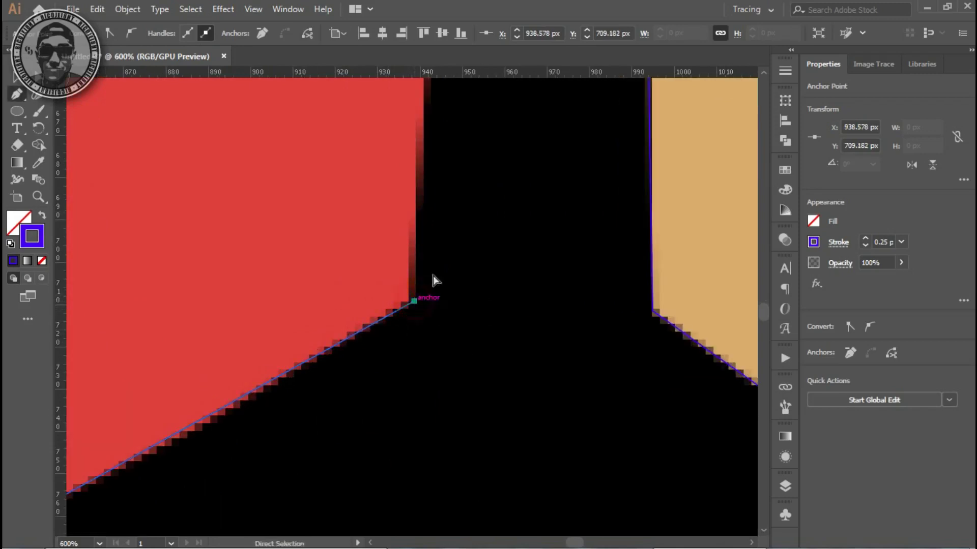
left_click(431, 212, "ctrl+alt")
left_click(431, 212, "ctrl+alt")
left_click(431, 212, "ctrl+alt")
left_click(407, 212, "ctrl+alt")
mouse_move(451, 224)
left_mouse_down()
mouse_move(387, 355)
mouse_move(421, 198)
mouse_move(390, 307)
mouse_move(376, 435)
left_mouse_up()
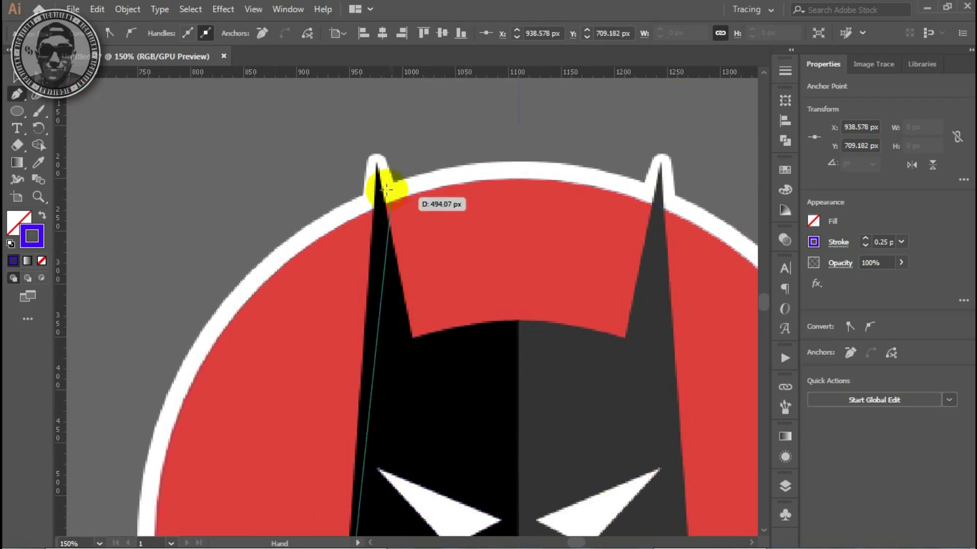
Step: Extend the cowl path to the left ear tip, inner ear corner and a smooth brow-centre point
left_click(374, 162)
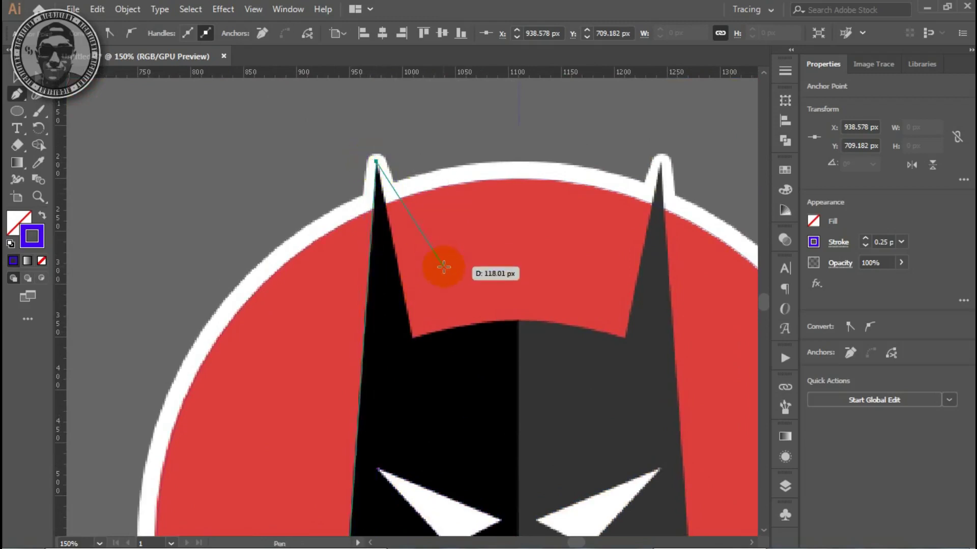
left_click(422, 342)
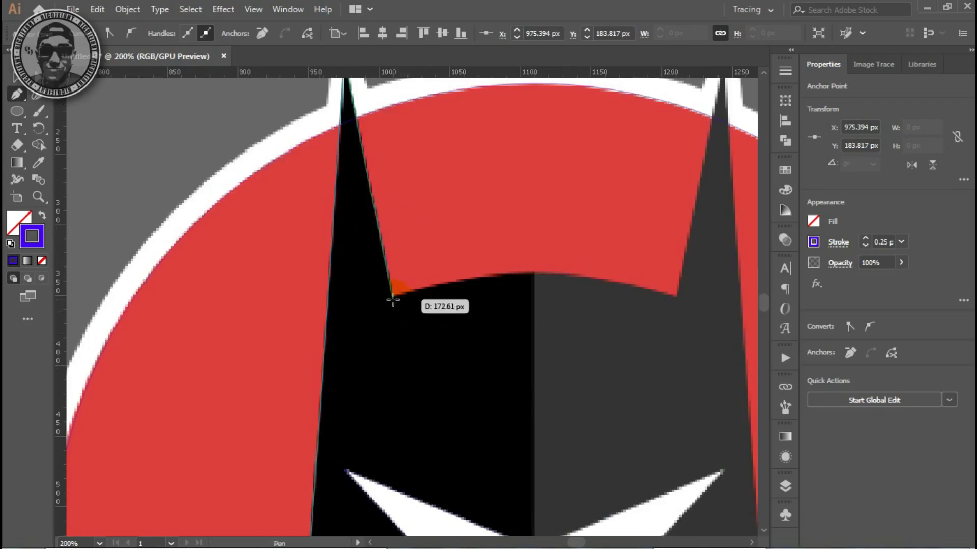
left_click(393, 299)
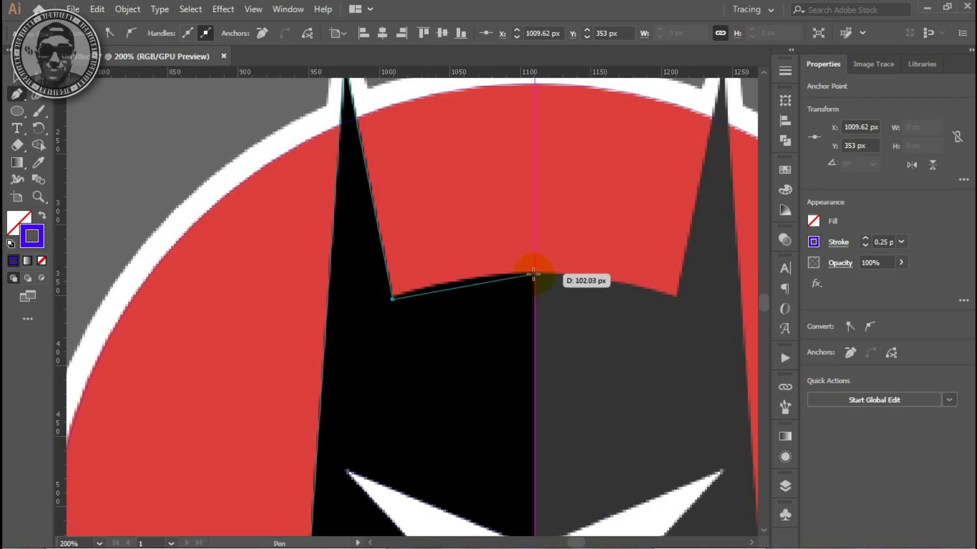
left_click_drag(534, 273, 620, 305)
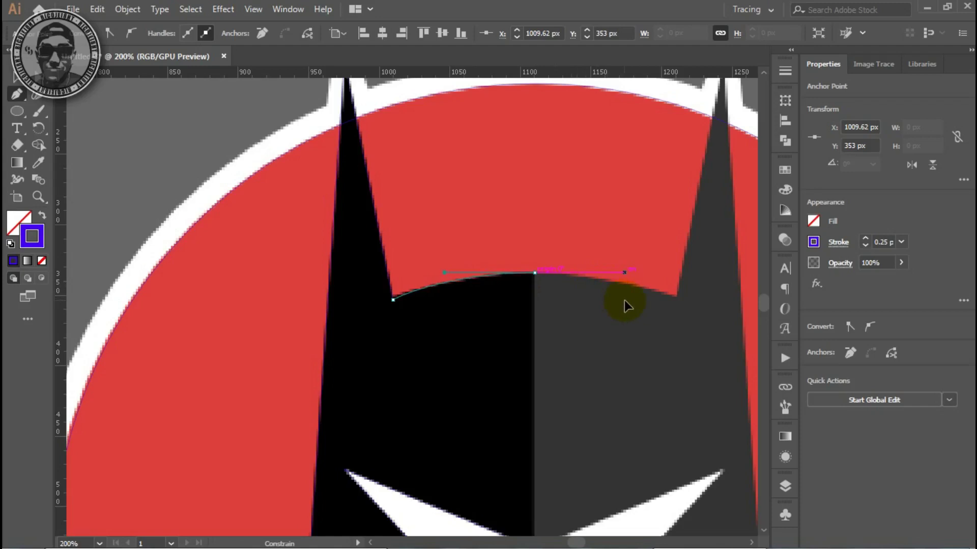
left_click(464, 356, "ctrl")
key("ctrl+minus")
key("ctrl+minus")
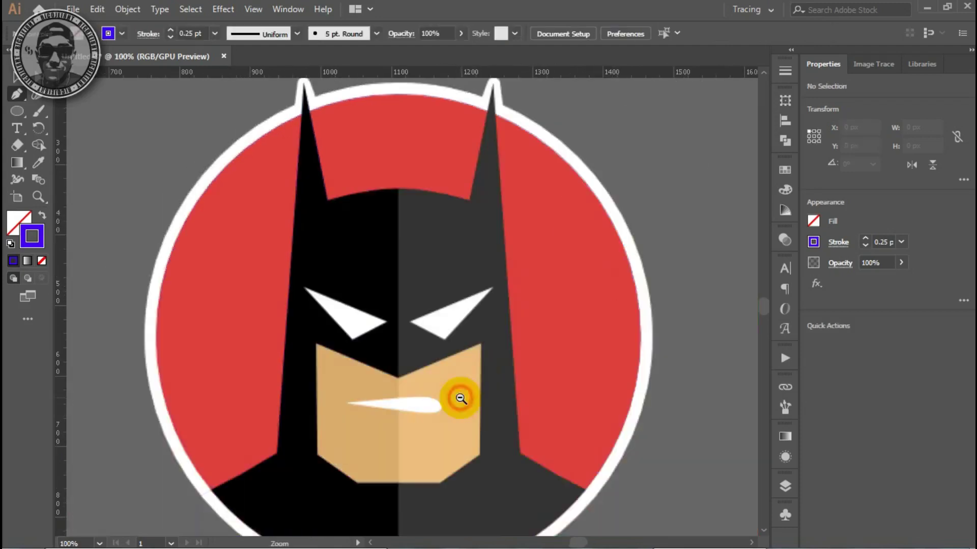
Step: Select the left eye, left skin shape and left cowl shape together
left_click_drag(438, 437, 489, 367)
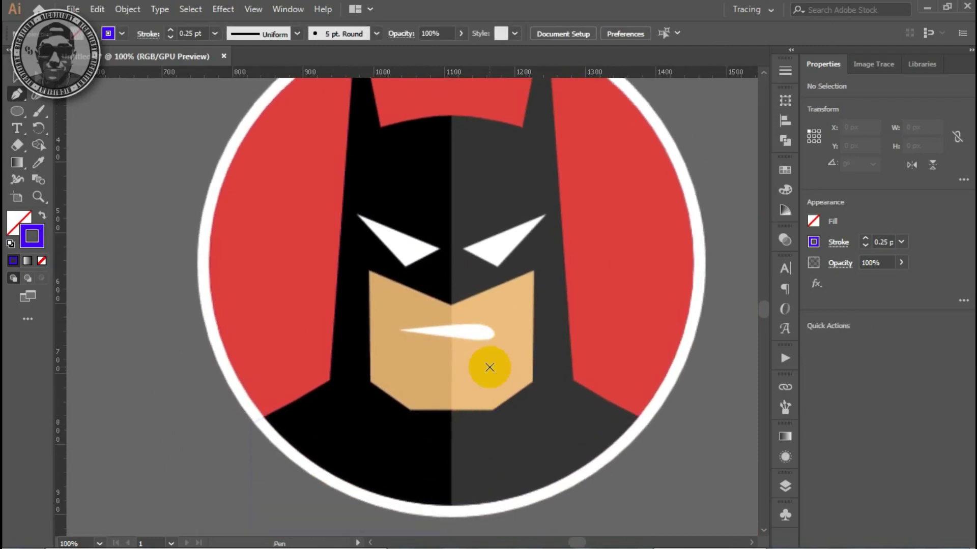
left_click_drag(489, 368, 490, 384)
key("v")
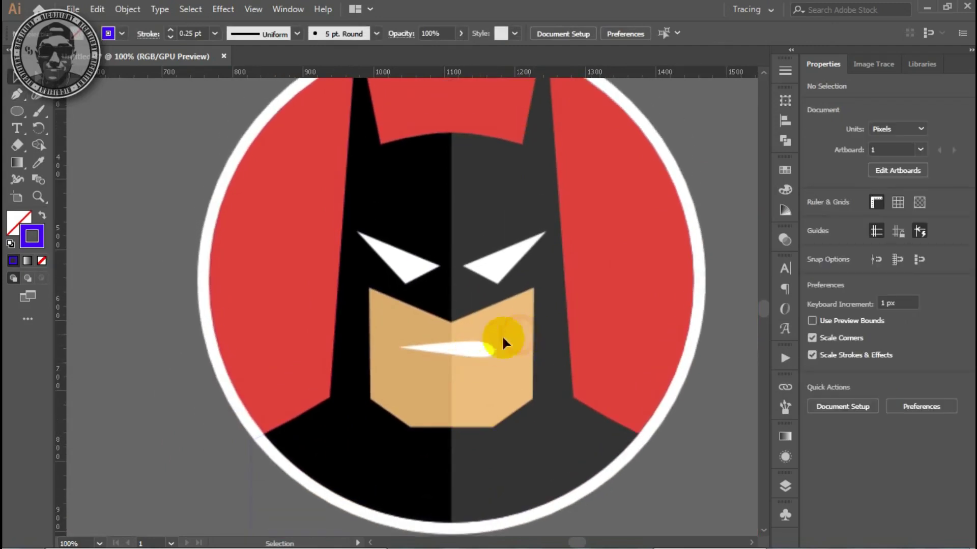
left_click(407, 274)
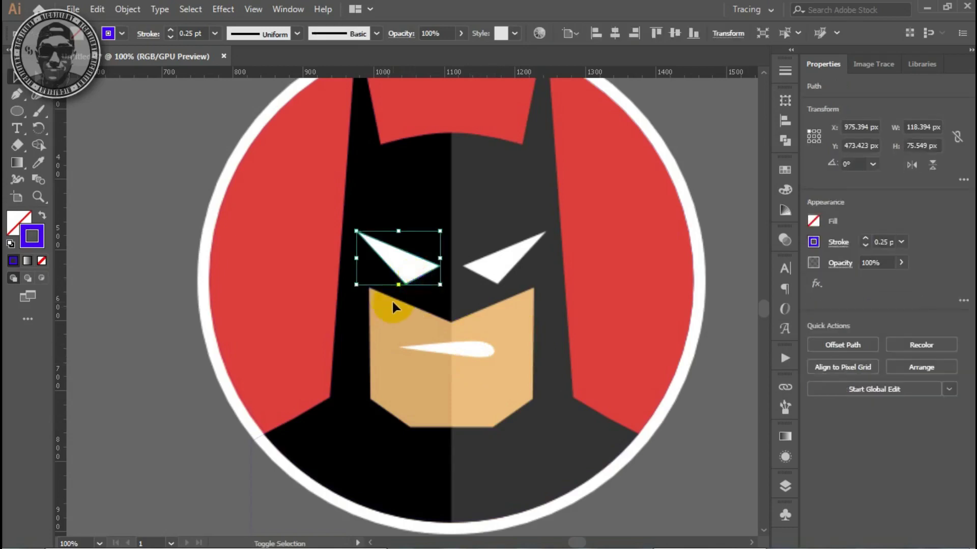
left_click(392, 305, "shift")
left_click(340, 330, "shift")
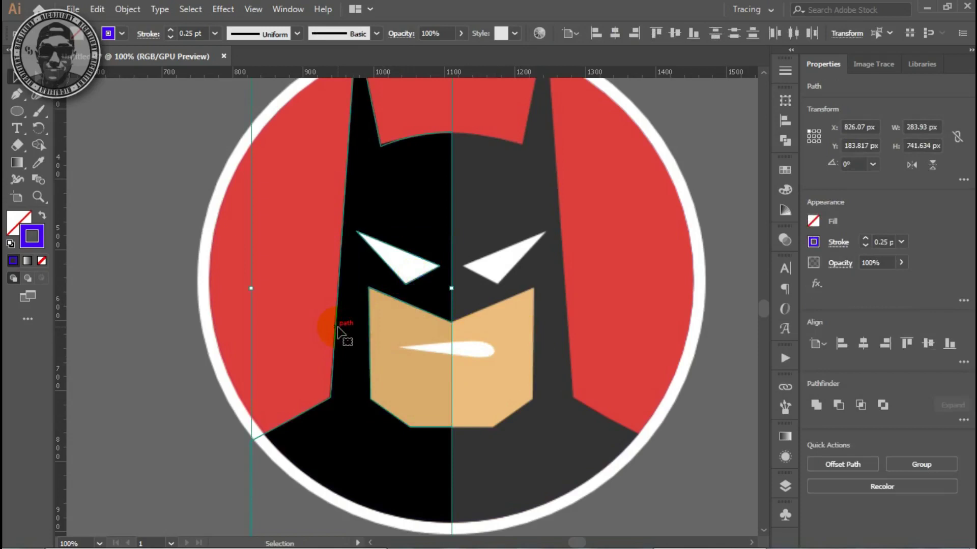
Step: Copy them with Move at 283.93 px horizontal and 0 px vertical
key("Return")
type("283.93")
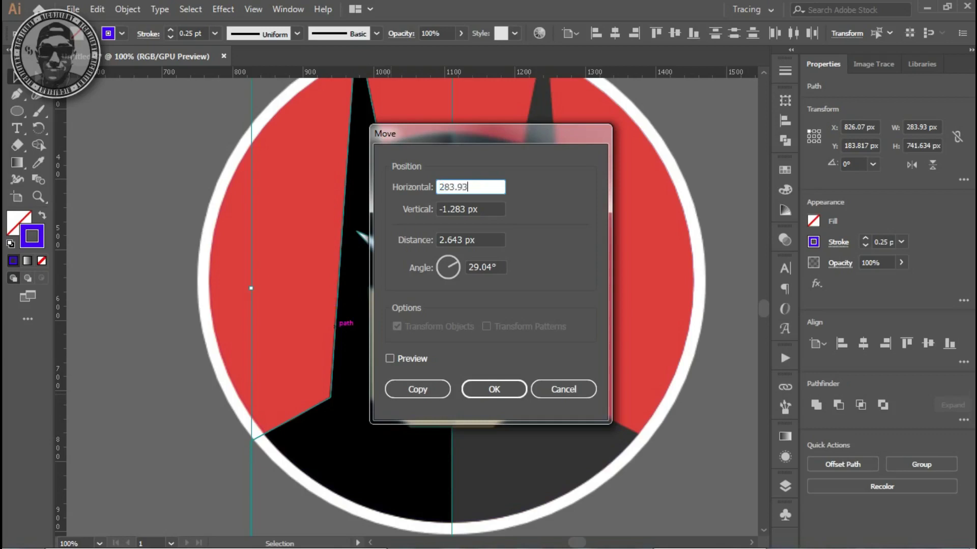
key("Tab")
type("0")
key("Tab")
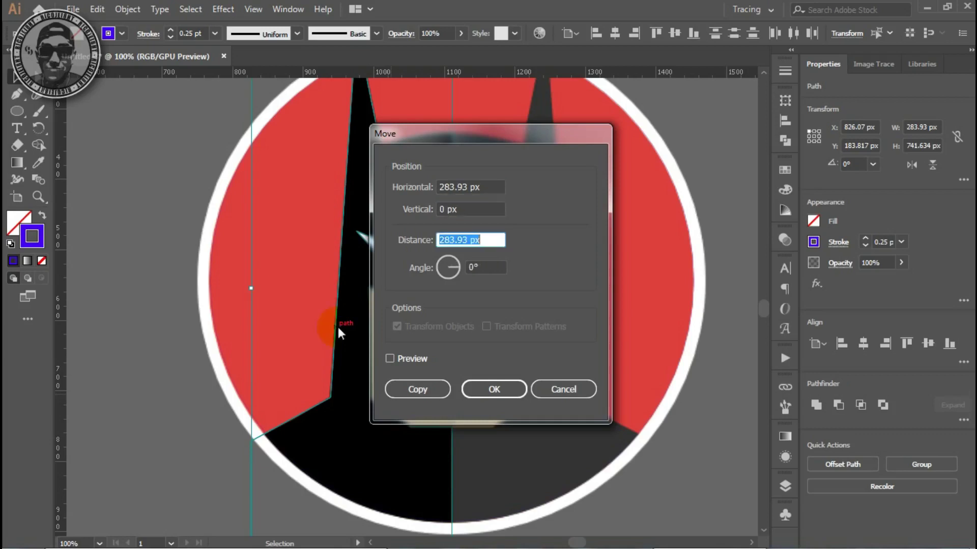
left_click(433, 391)
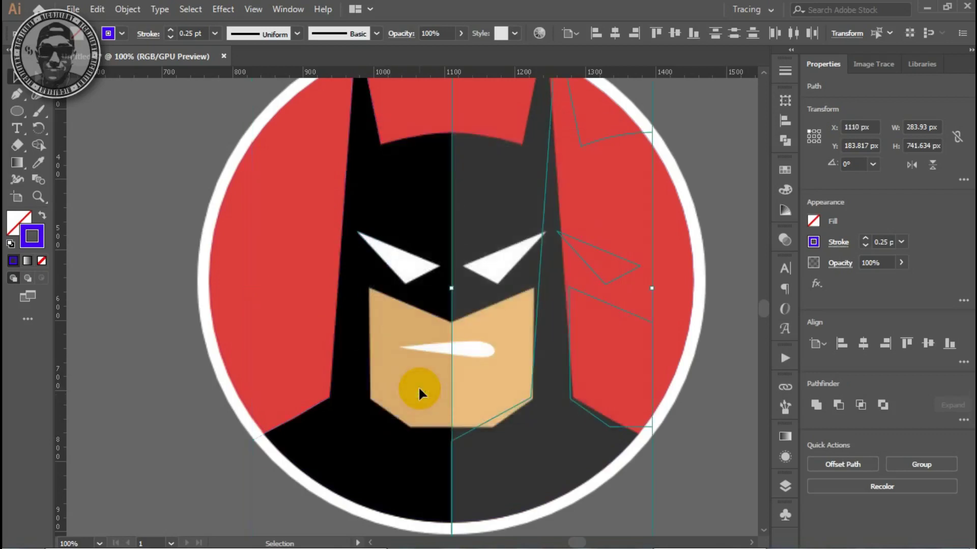
Step: Reflect the copied shapes left-to-right into Batman's right half
key("o")
key("Return")
left_click(419, 379)
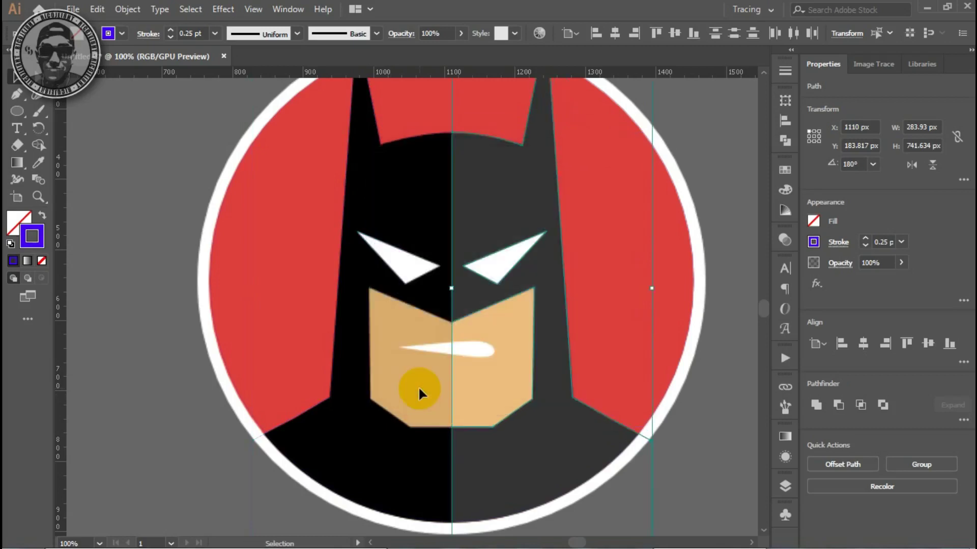
left_click(333, 328)
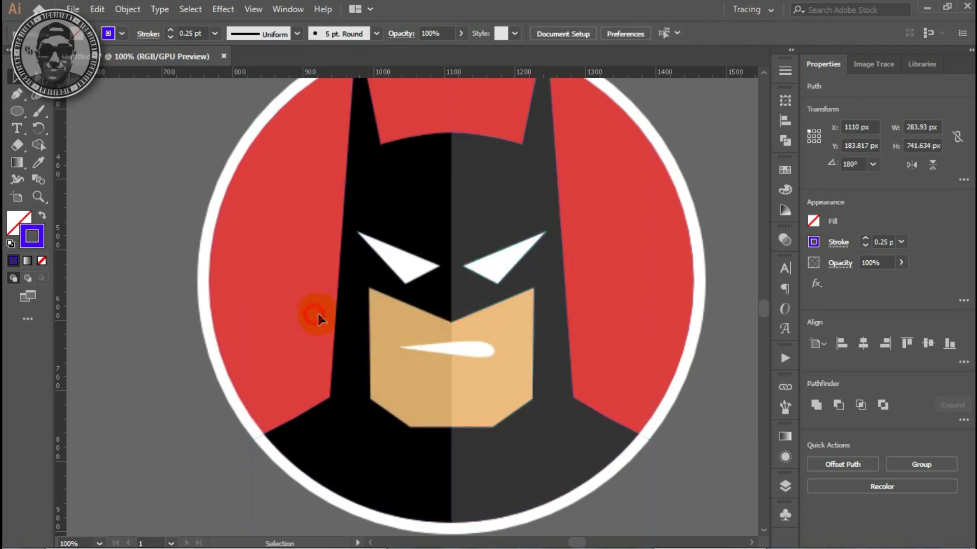
Step: Join the two face-skin halves into one path
left_click(473, 318, "shift")
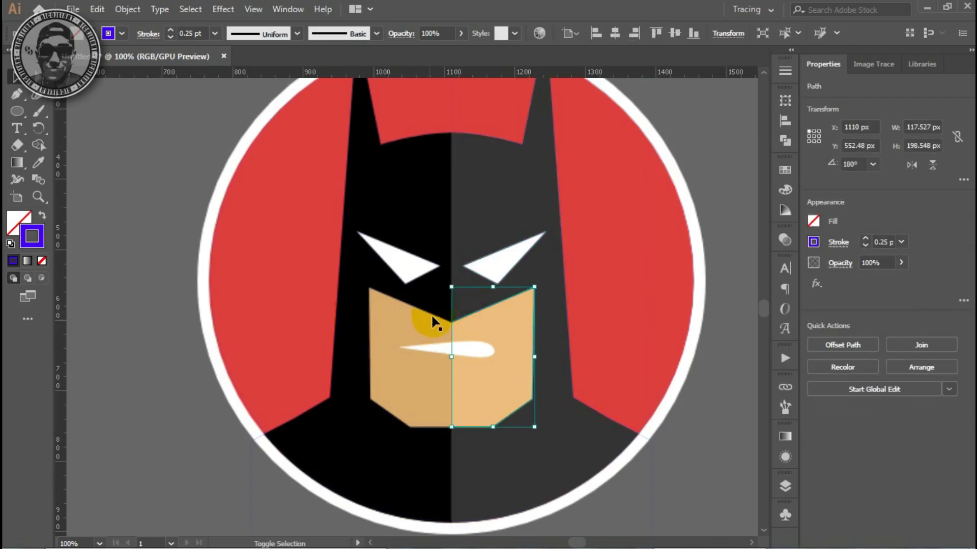
left_click(433, 315, "shift")
right_click(433, 316)
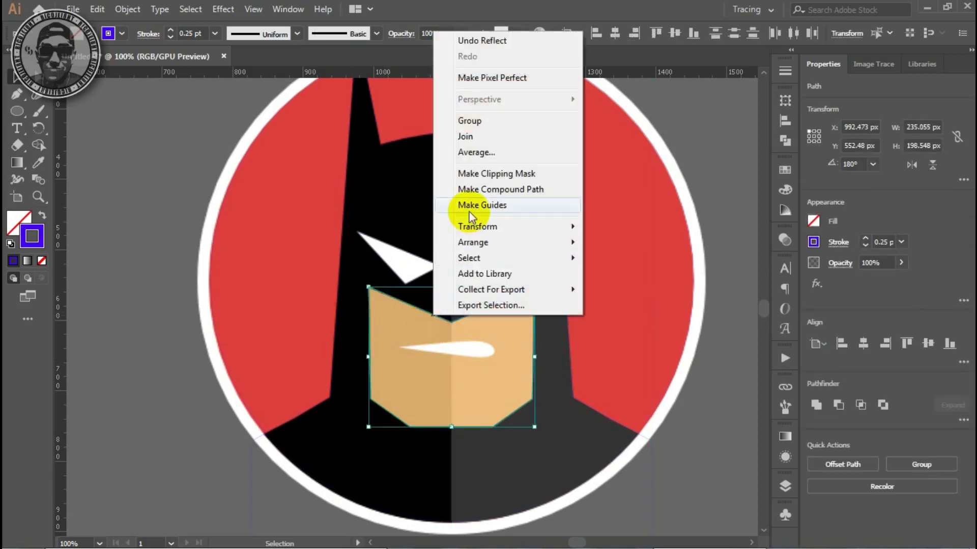
left_click(480, 136)
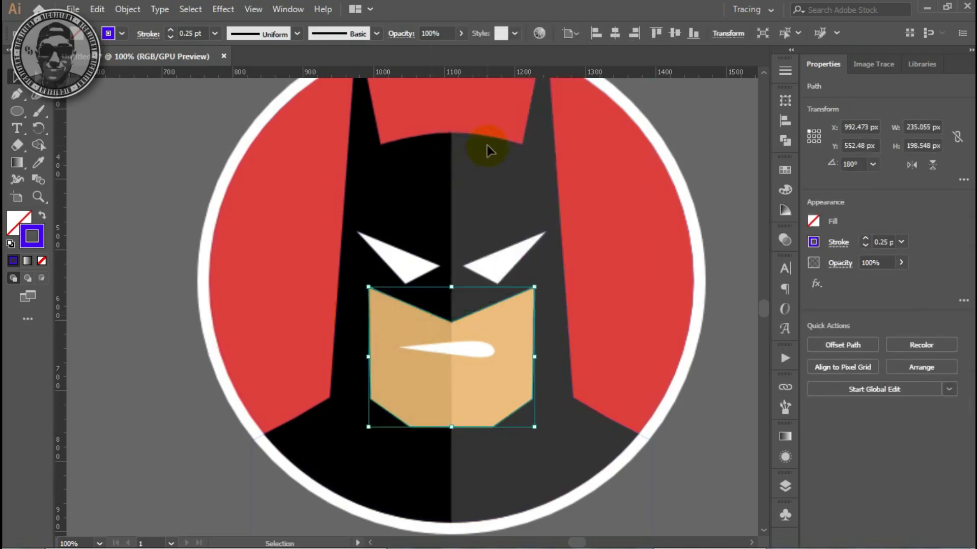
Step: Join the two cowl halves into one path
left_click(483, 147)
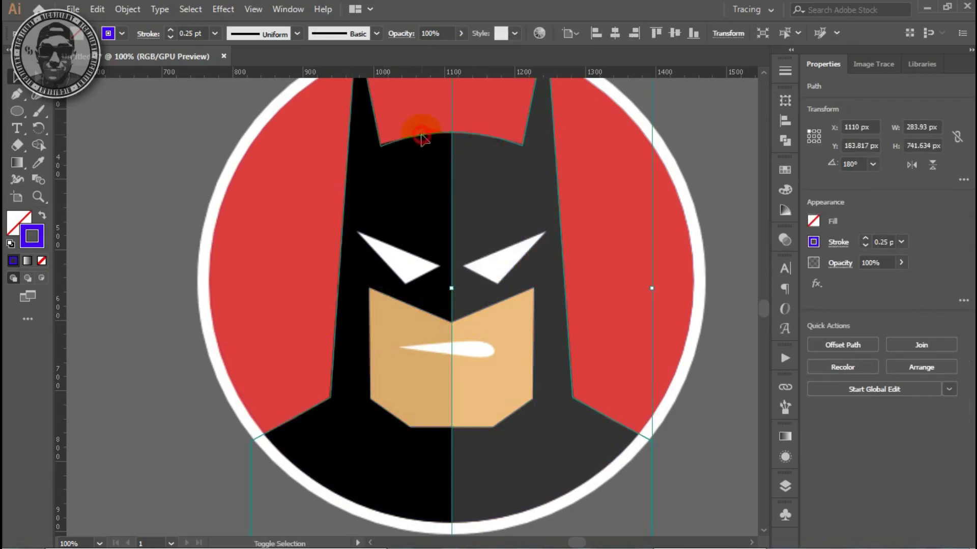
left_click(421, 137, "shift")
right_click(423, 136)
left_click(454, 240)
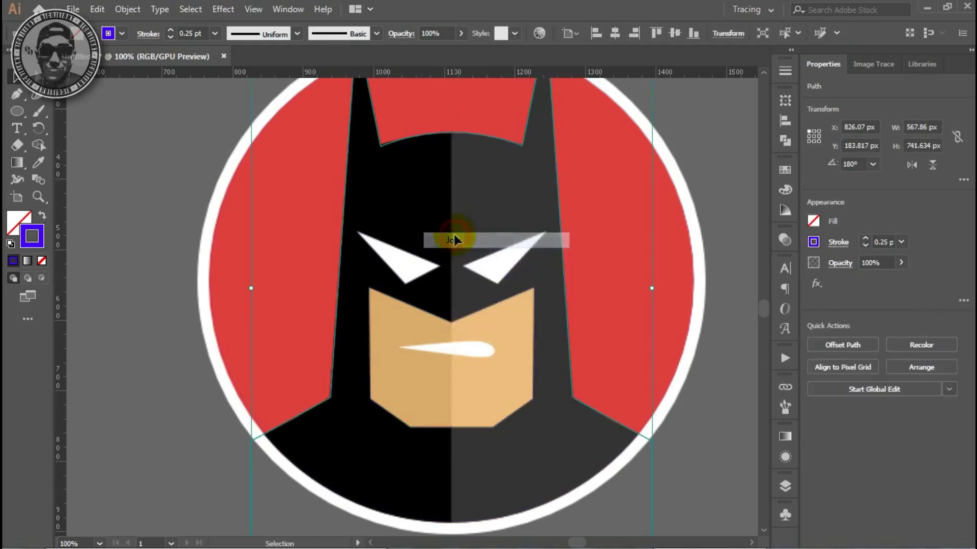
key("ctrl+shift+a")
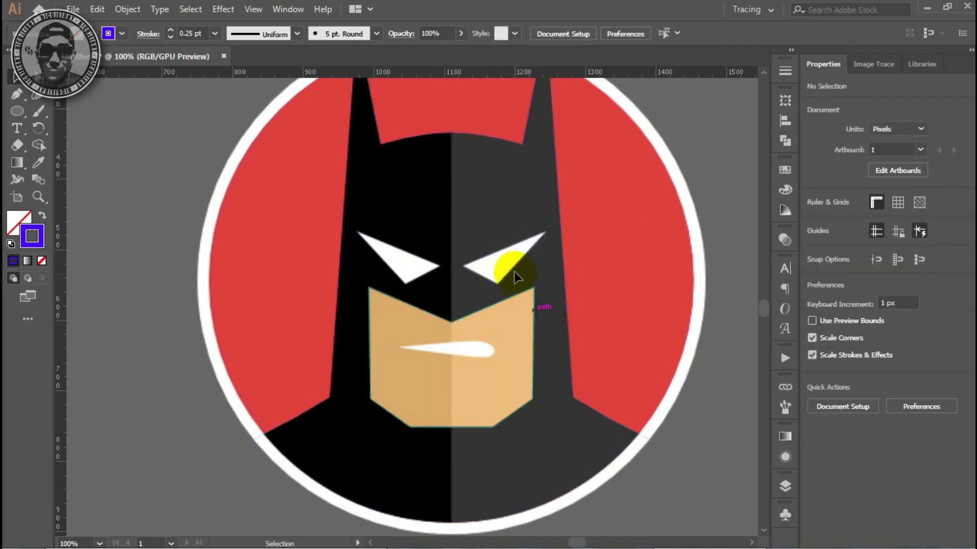
Step: Combine both eyes into a single compound path with Ctrl+8
left_click(503, 265)
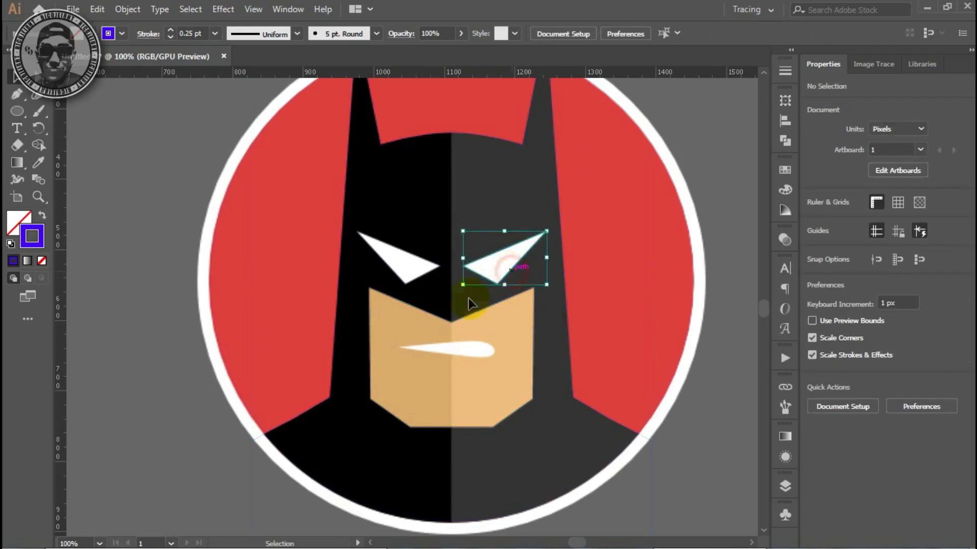
left_click(418, 279, "shift")
key("a")
key("ctrl+8")
key("v")
left_click(313, 294)
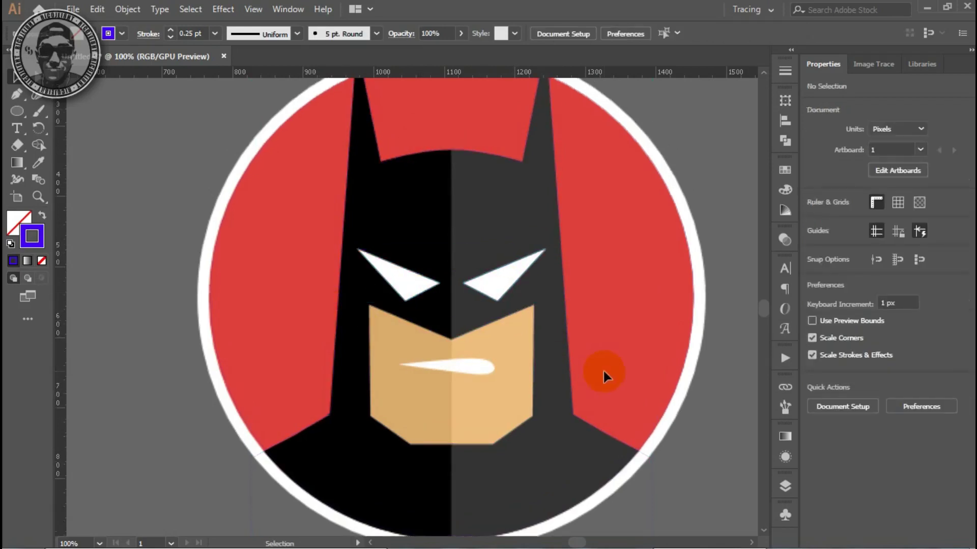
Step: Zoom in on the mouth area and back out to the whole emblem
scroll(603, 368, "up", 3)
scroll(603, 369, "down", 1)
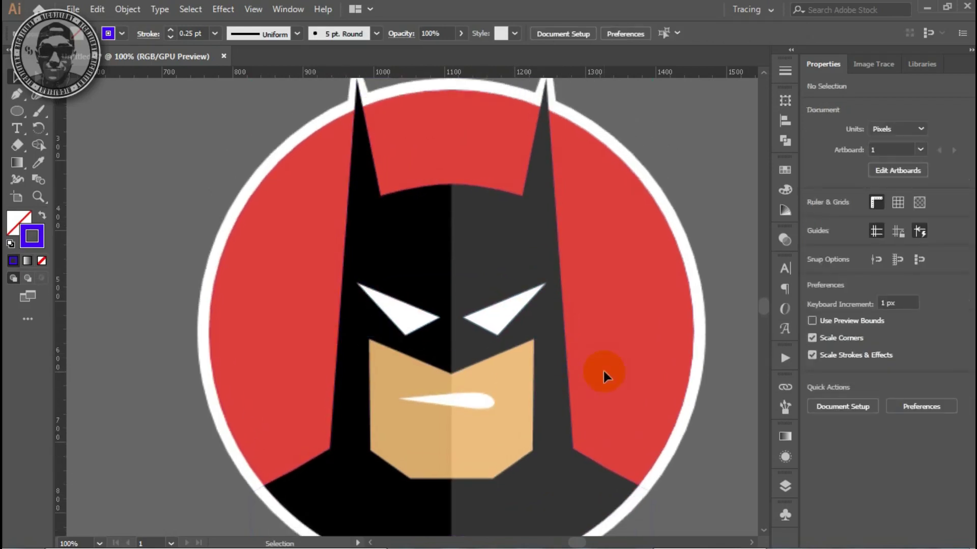
left_click(604, 372)
key("ctrl+shift+a")
key("z")
left_click(451, 391)
left_click(451, 386)
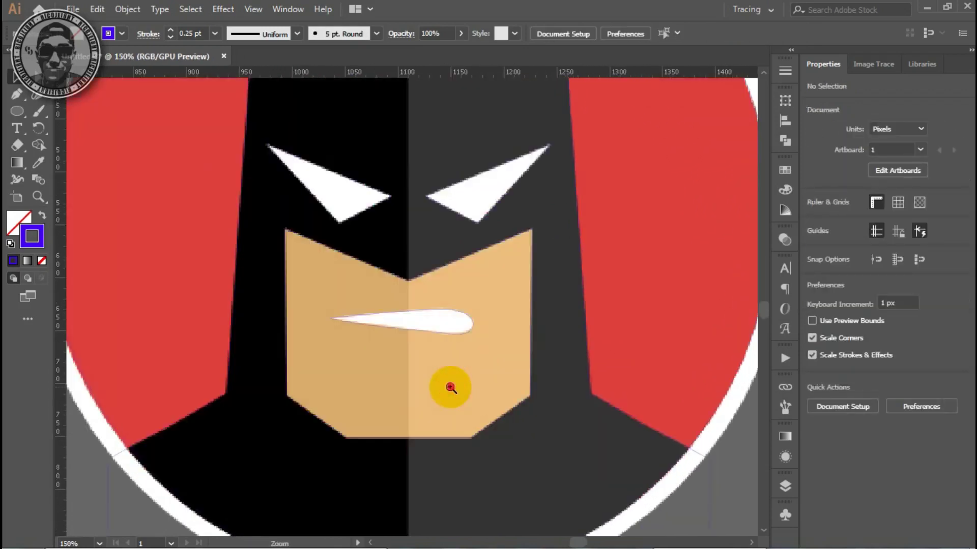
left_click(349, 250, "alt")
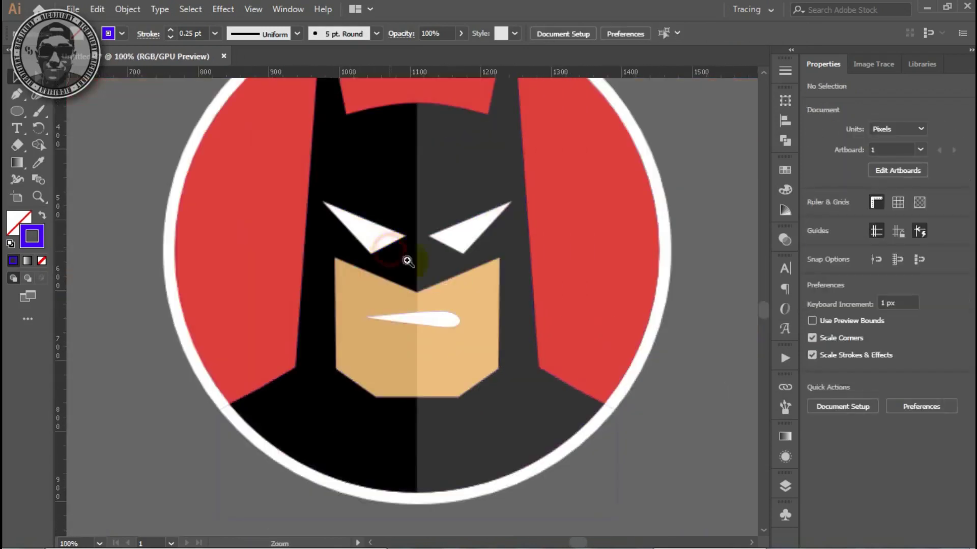
left_click(364, 251, "alt")
key("v")
key("ctrl+space")
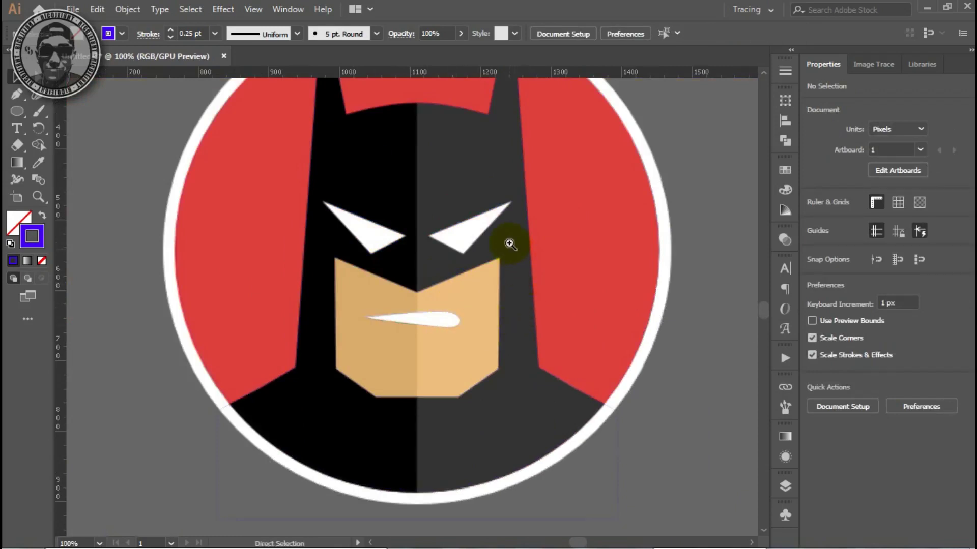
left_click(510, 243, "alt")
scroll(582, 343, "up", 3)
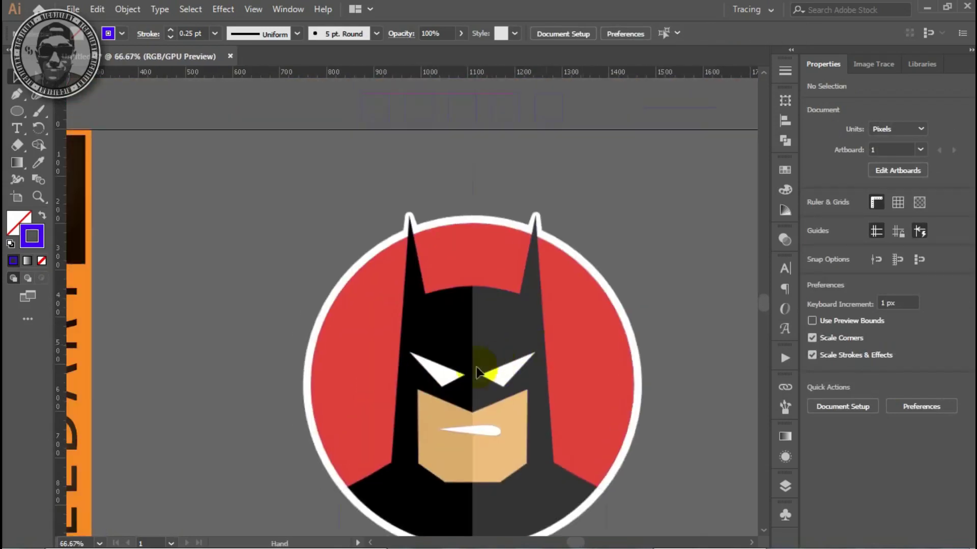
Step: Eyedropper the white fill onto the combined eyes shape
left_click(460, 375)
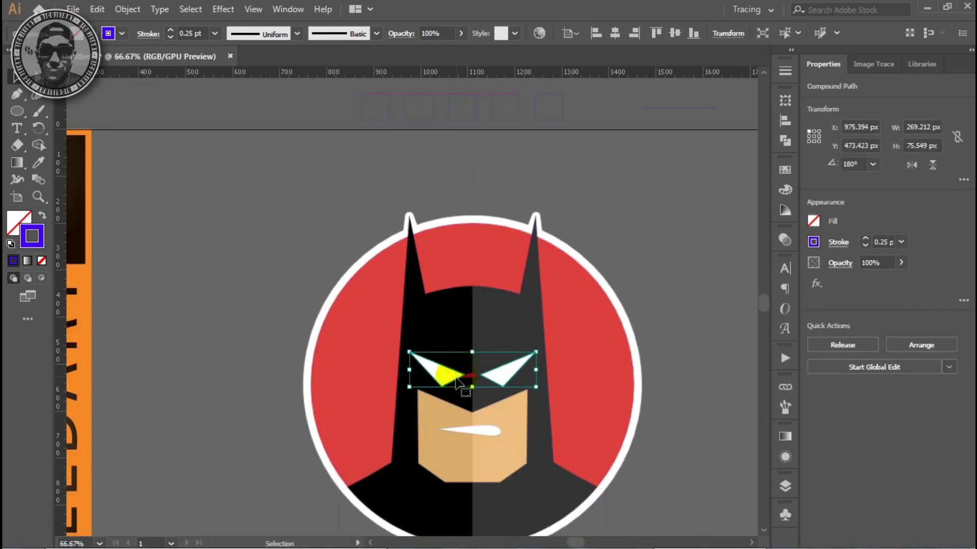
key("i")
left_click(453, 430)
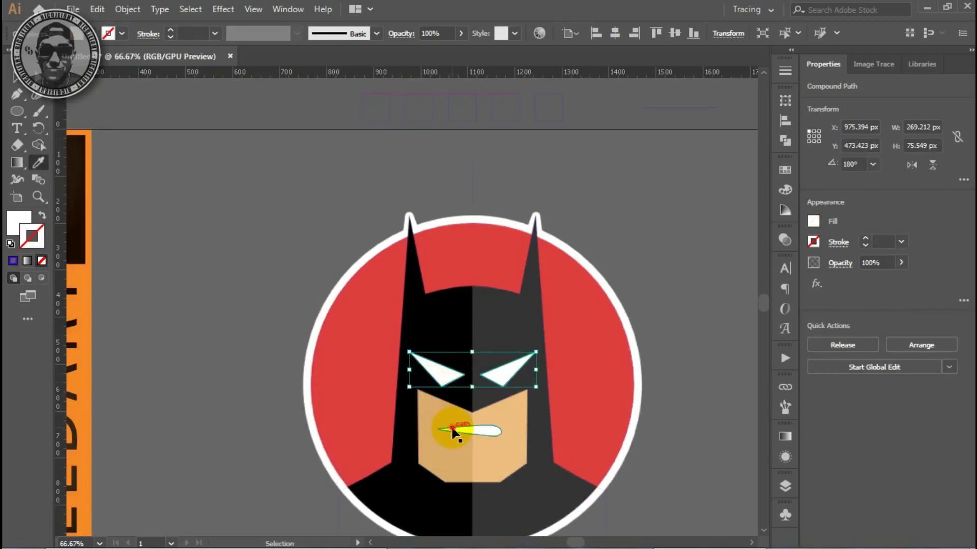
Step: Sample the white eye colour onto the mouth shape
left_click(461, 430, "ctrl")
left_click(465, 431)
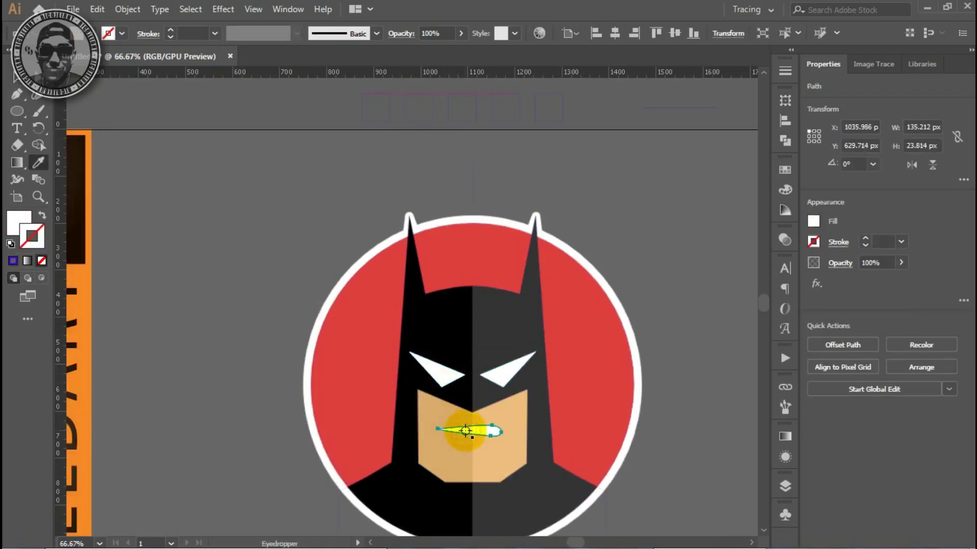
left_click(439, 417, "ctrl")
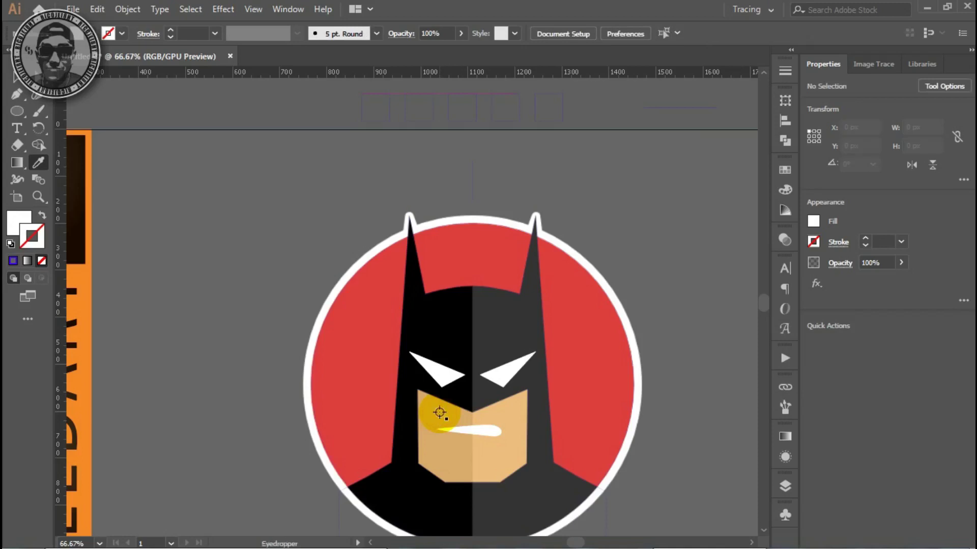
scroll(440, 412, "down", 1)
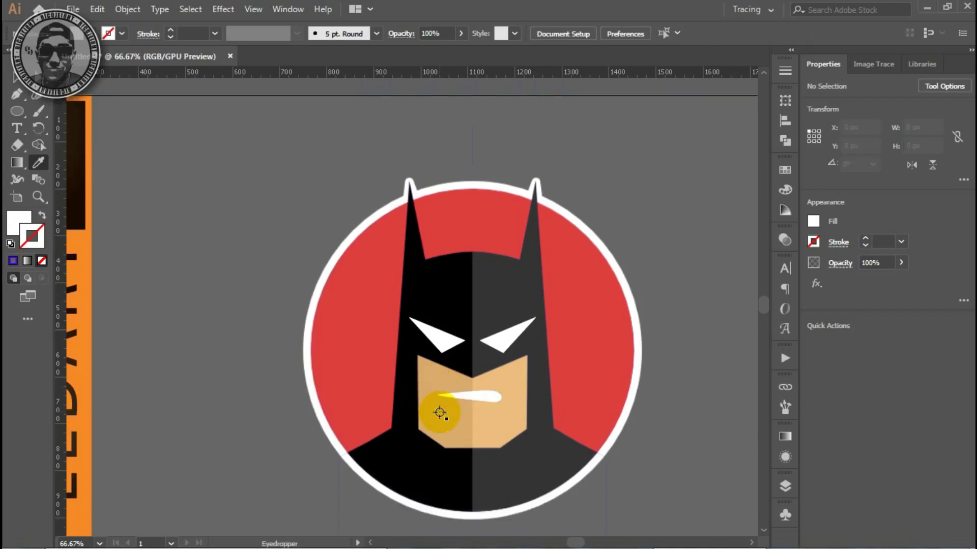
scroll(440, 413, "down", 1)
key("v")
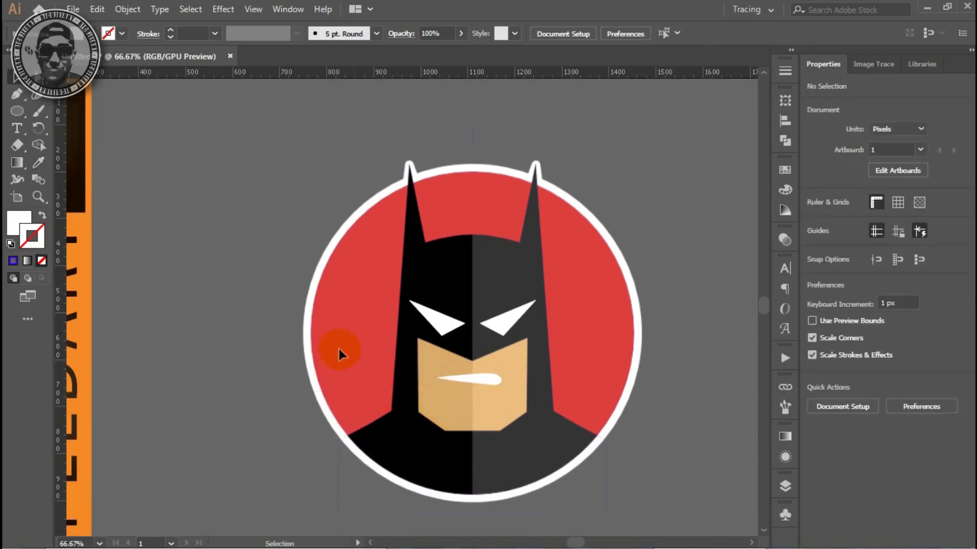
left_click(311, 334)
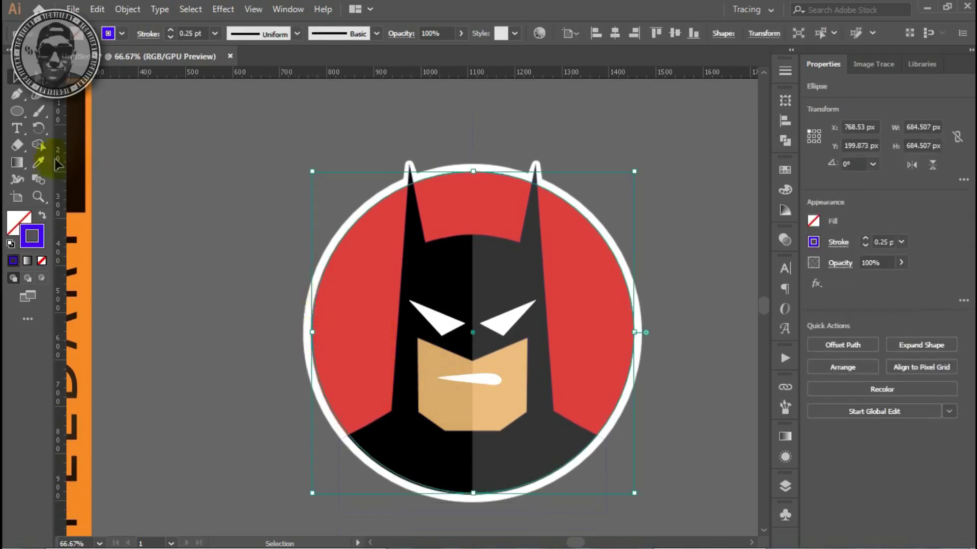
Step: Draw a rectangle covering the red circle's right half from its vertical centre line
key("m")
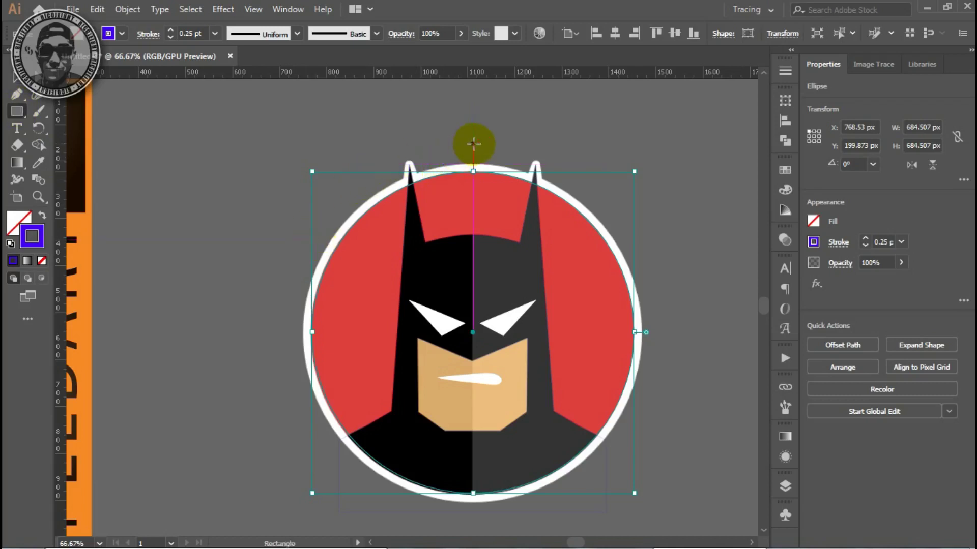
left_click_drag(473, 143, 663, 498)
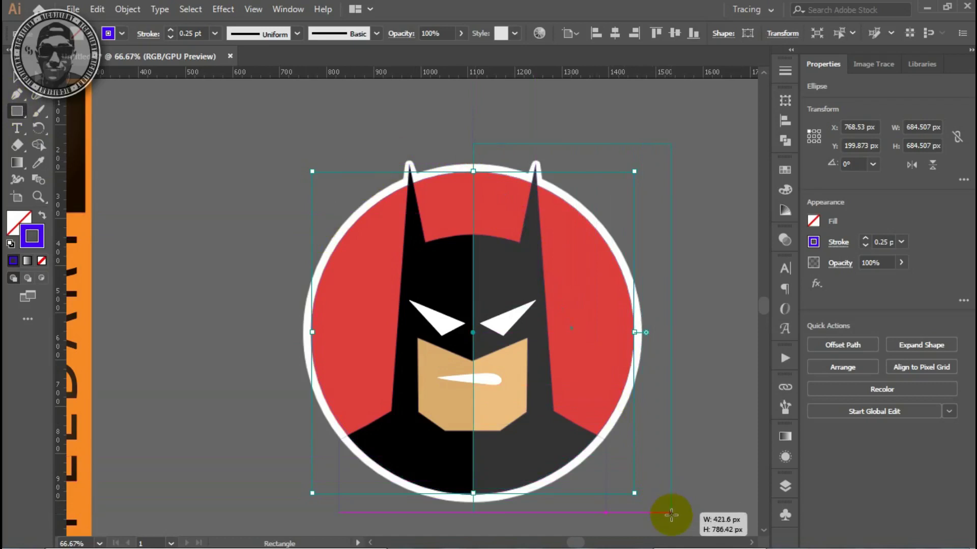
left_click_drag(663, 498, 671, 512)
key("v")
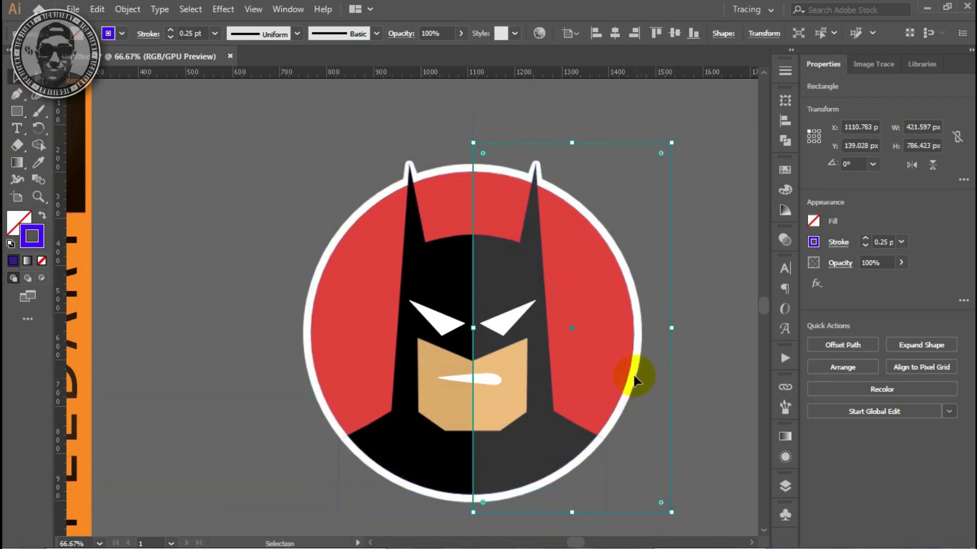
left_click(625, 375)
Step: Intersect the red circle with the rectangle in Pathfinder to make a half-circle
left_click(633, 371)
key("a")
key("ctrl")
left_click(631, 374, "ctrl")
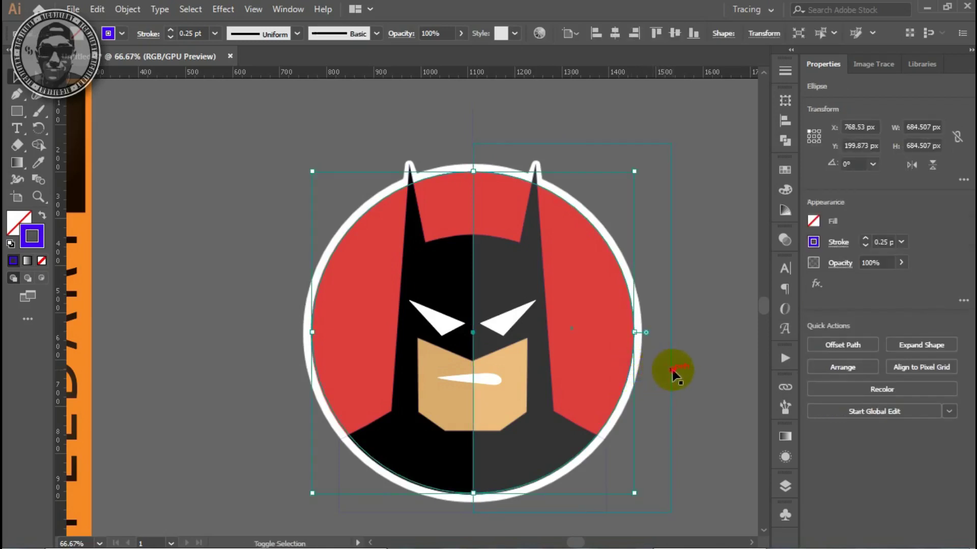
left_click(671, 371, "shift")
left_click(784, 142)
left_click(671, 133)
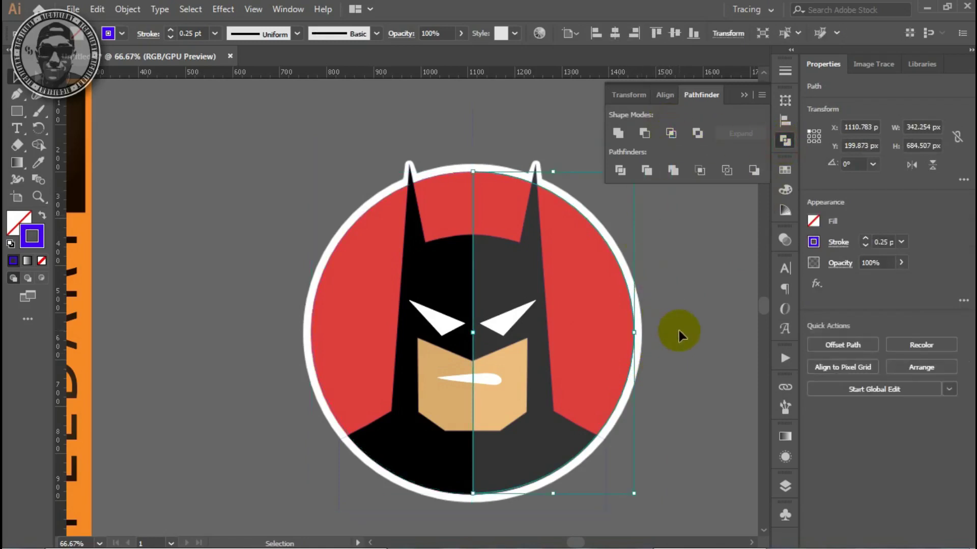
left_click(784, 190)
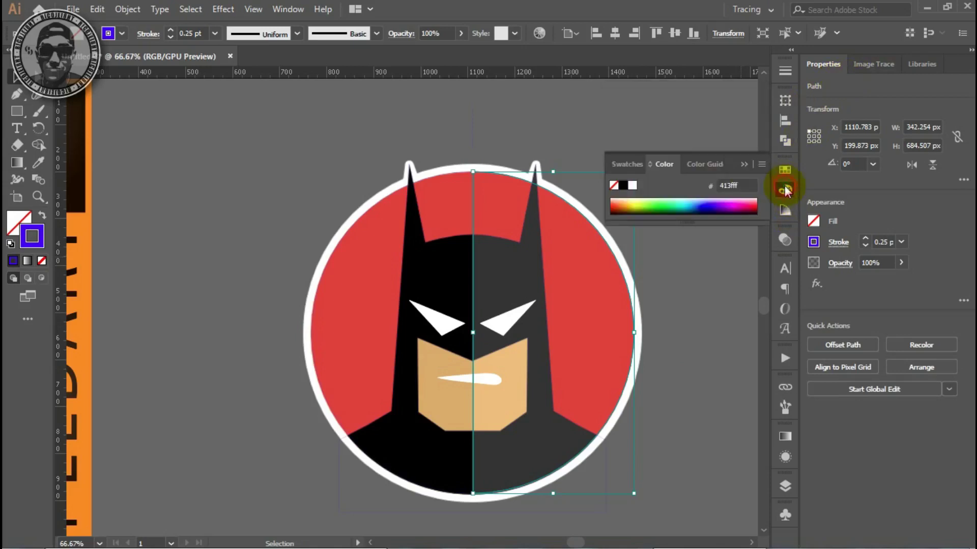
Step: Give the half-circle a white ffffff fill instead of a white stroke
left_click(633, 187)
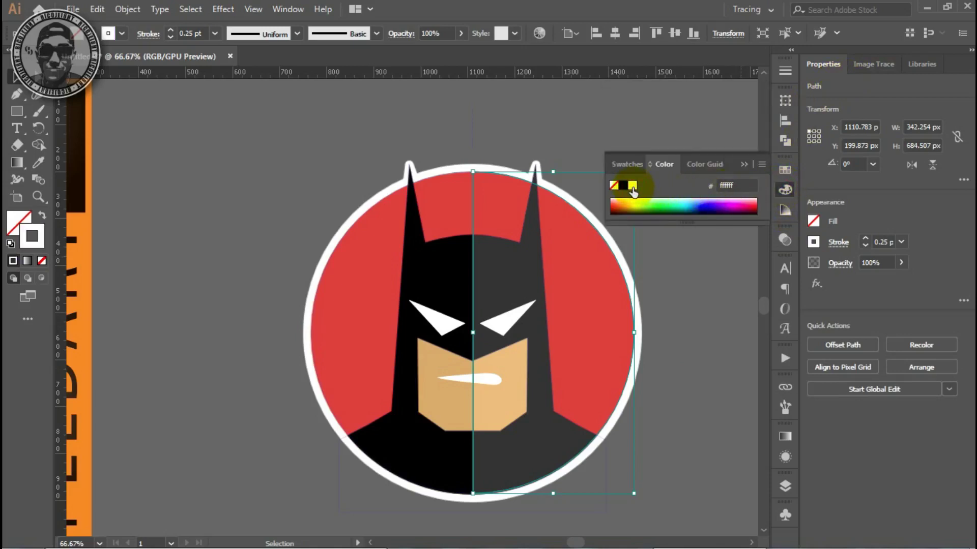
key("ctrl+z")
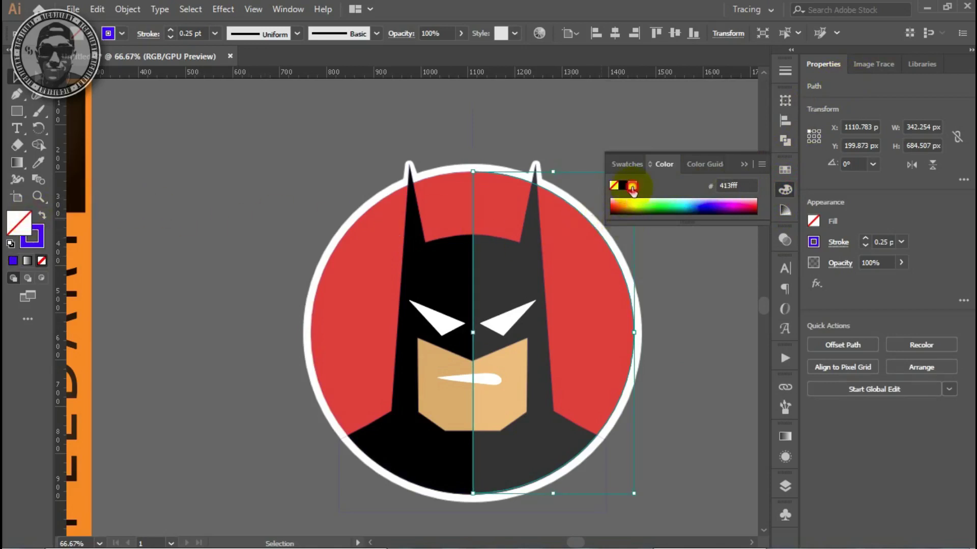
left_click(632, 185)
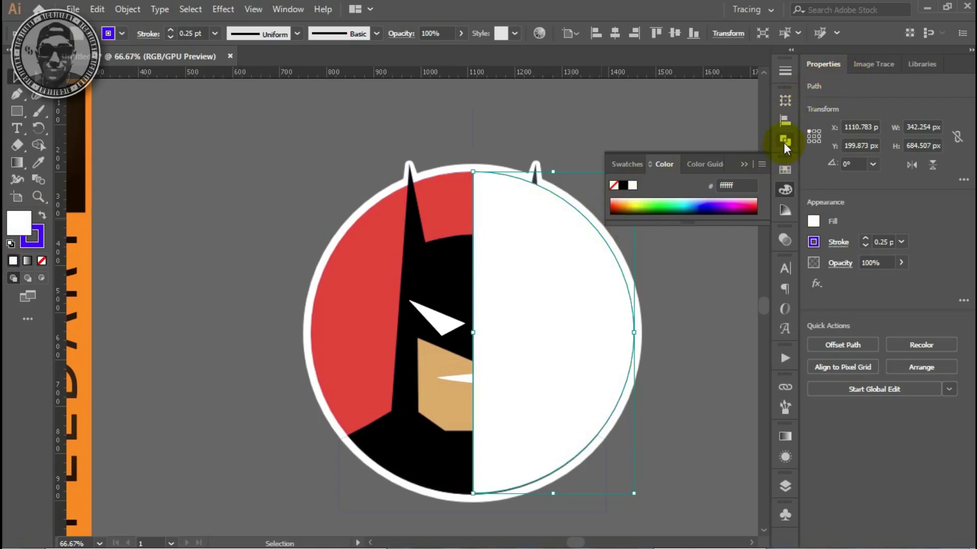
left_click(785, 240)
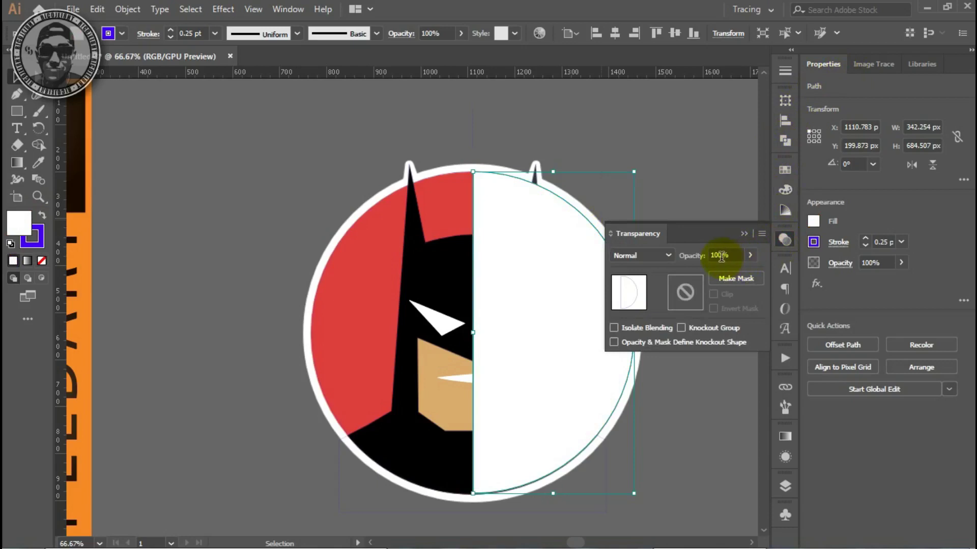
Step: Try 10% opacity with Multiply blending on the white half-circle
double_click(718, 255)
type("10")
key("Return")
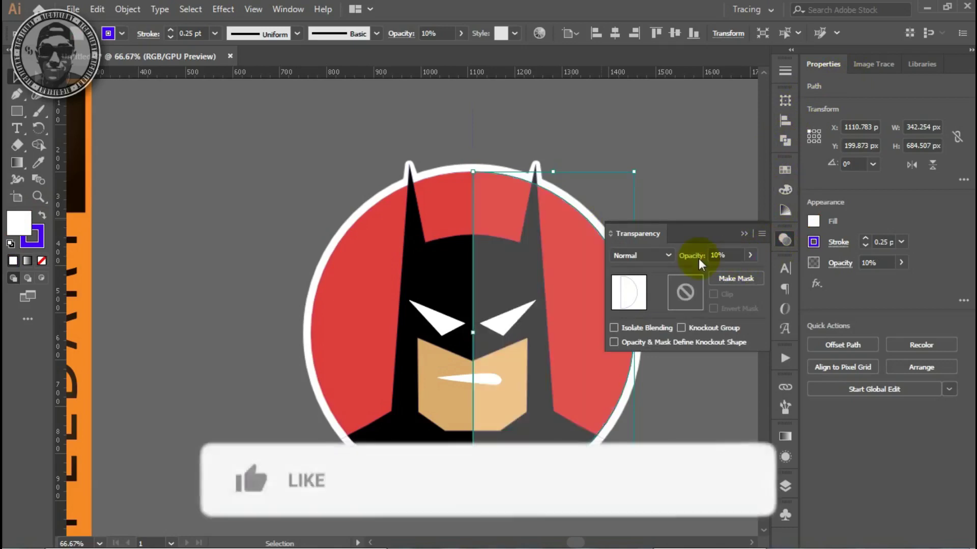
left_click(663, 262)
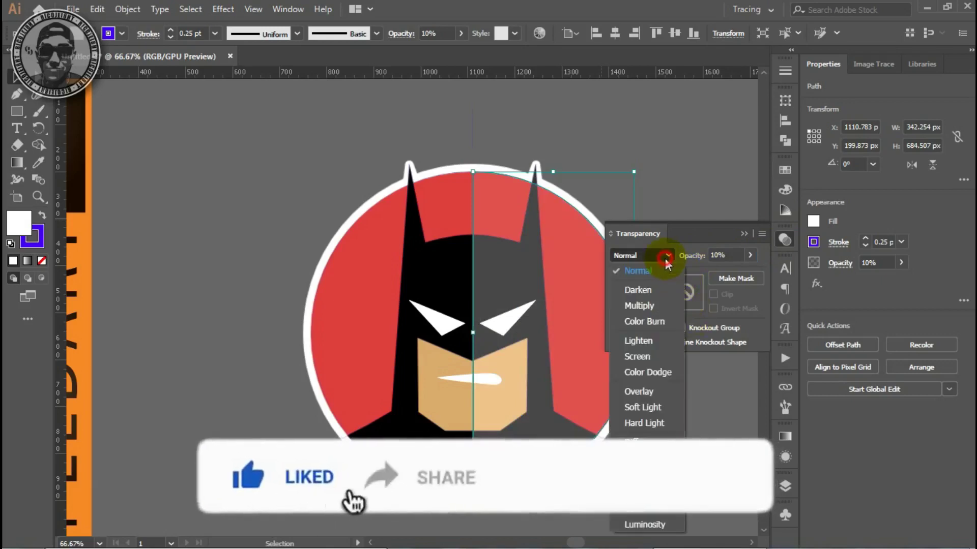
left_click(655, 311)
Step: Set the half-circle to 40% opacity with Overlay blending, then deselect it
left_click(710, 255)
type("40")
key("Return")
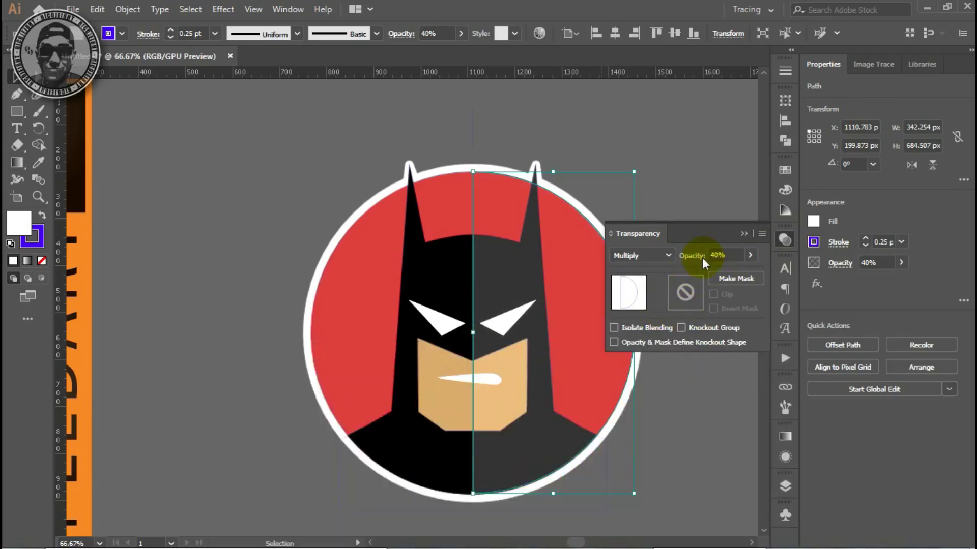
left_click(669, 254)
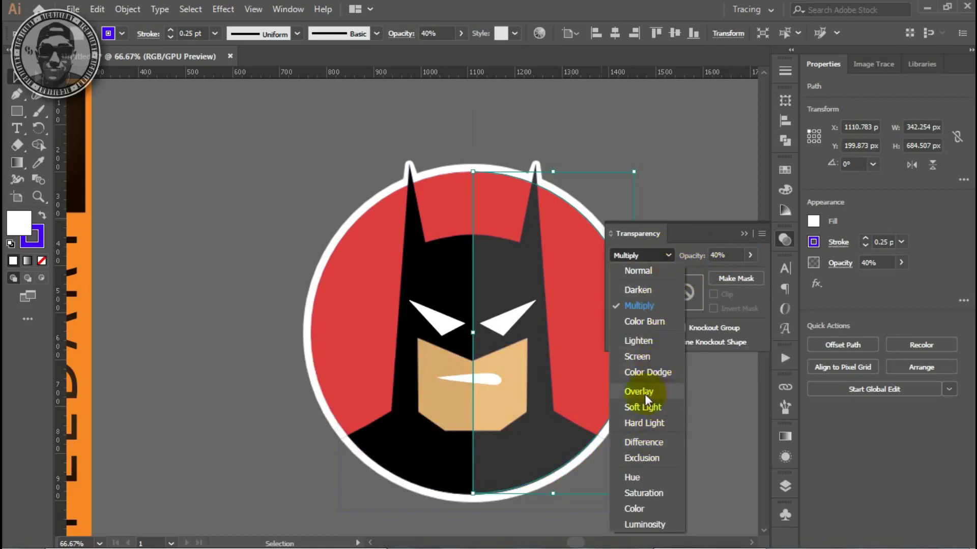
left_click(639, 392)
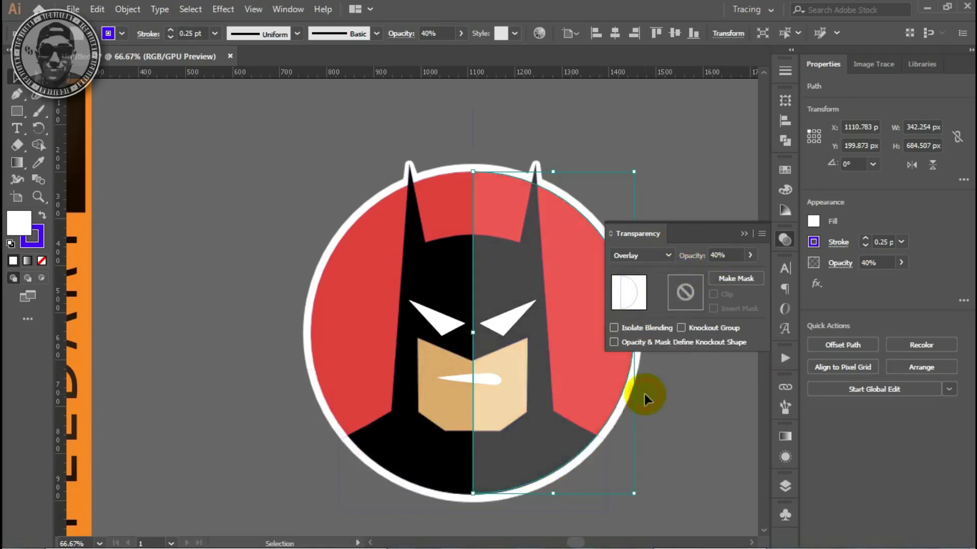
left_click(744, 234)
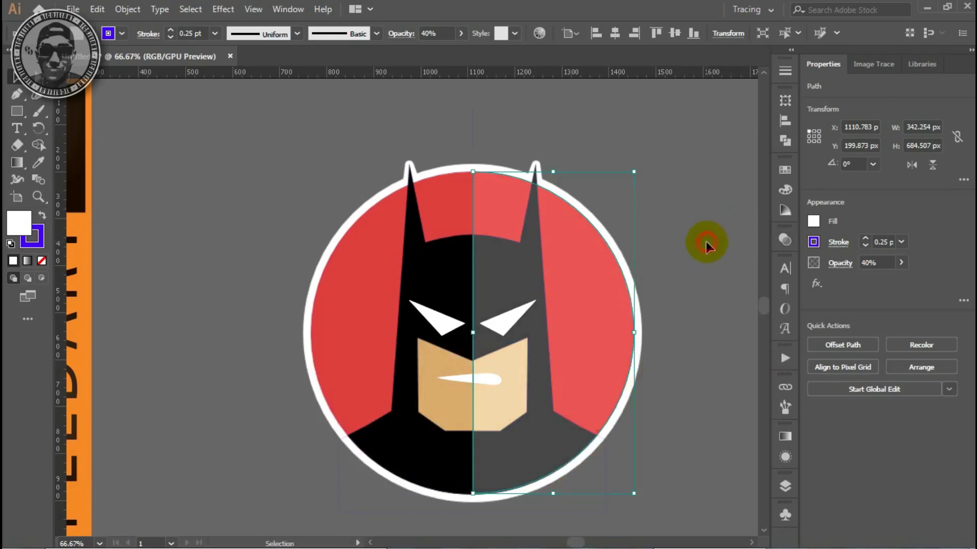
left_click(706, 243)
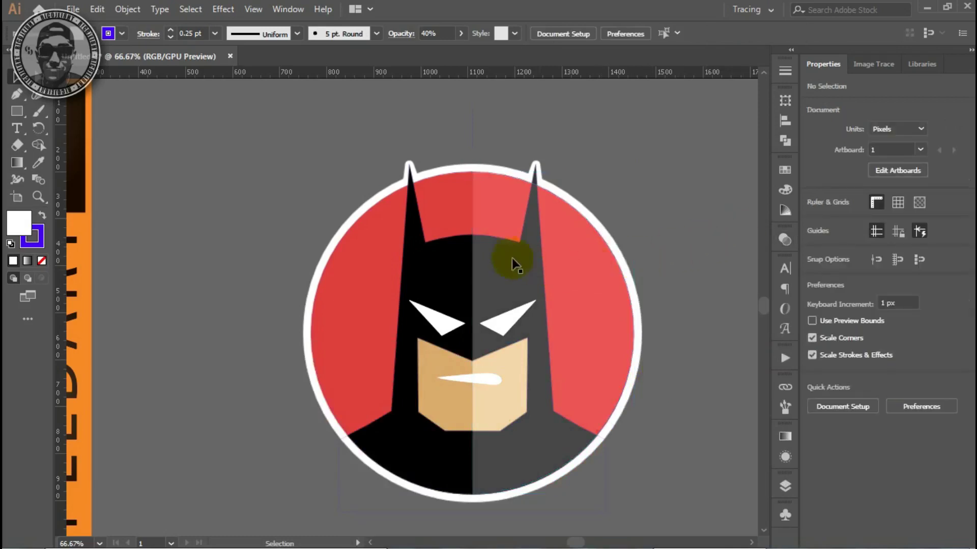
left_click(420, 316)
Step: Select the eyes and mouth, then sample the tan skin colour onto the face shape
left_click(432, 326)
key("ctrl")
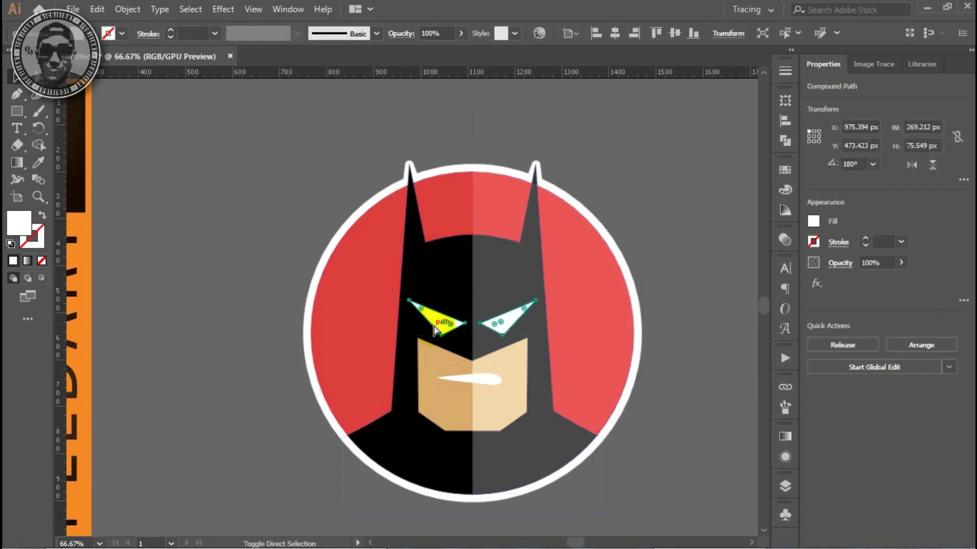
left_click(449, 379, "shift")
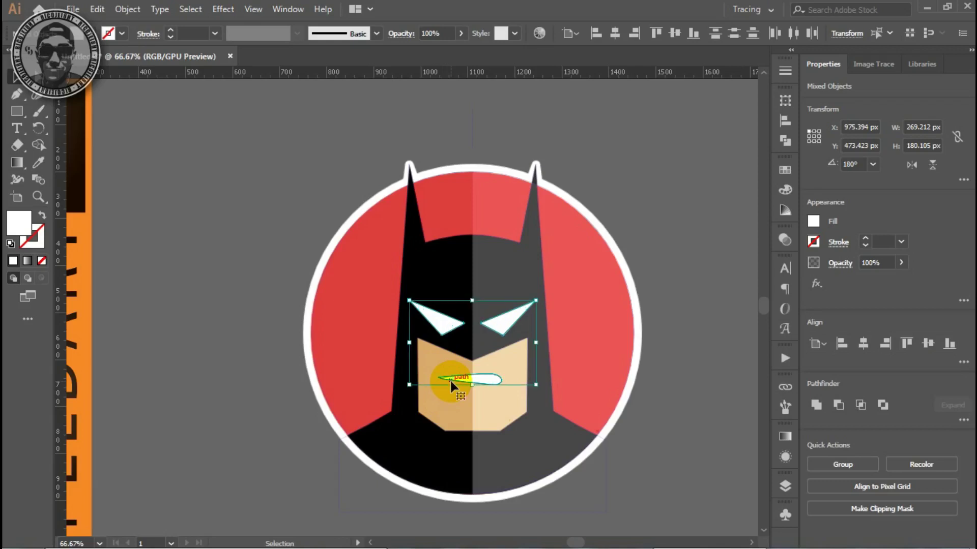
left_click(420, 400)
key("i")
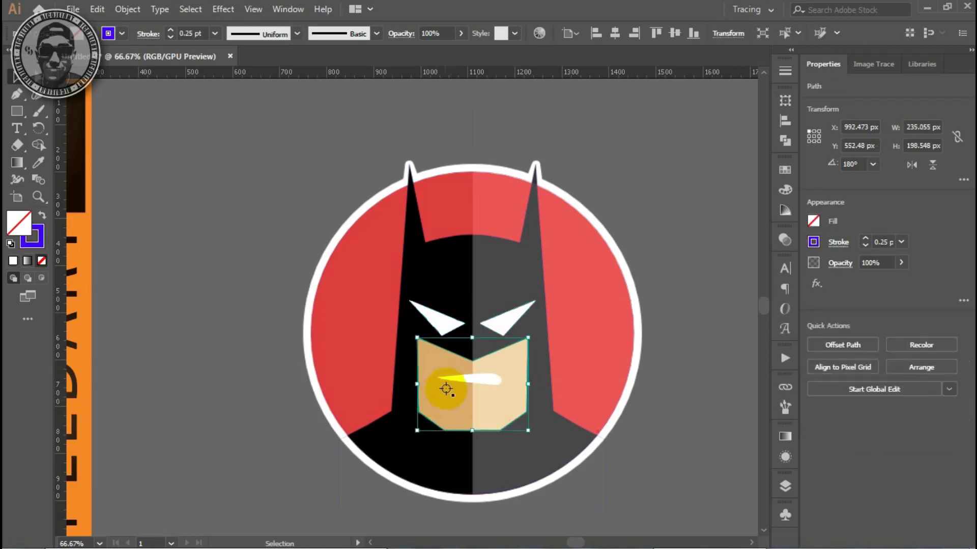
left_click(436, 366)
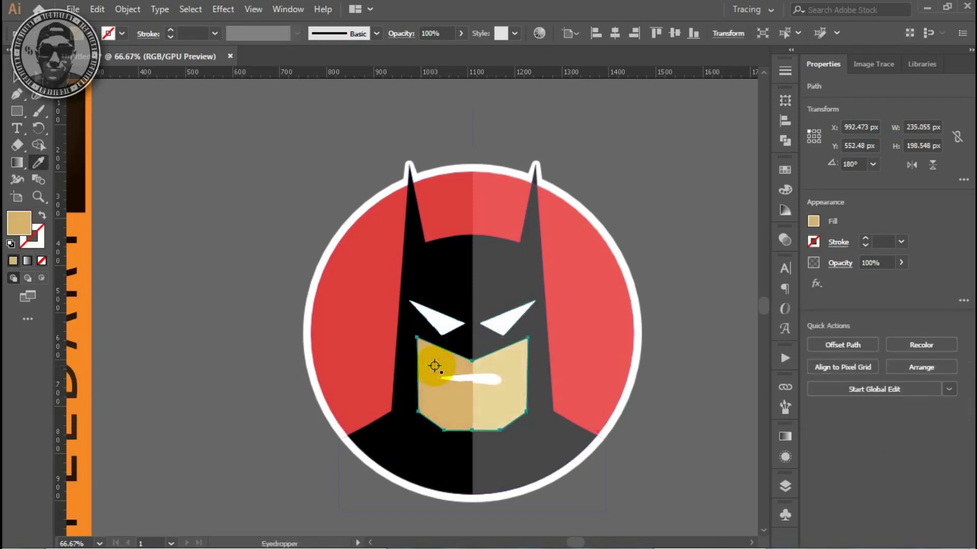
key("ctrl+shift+a")
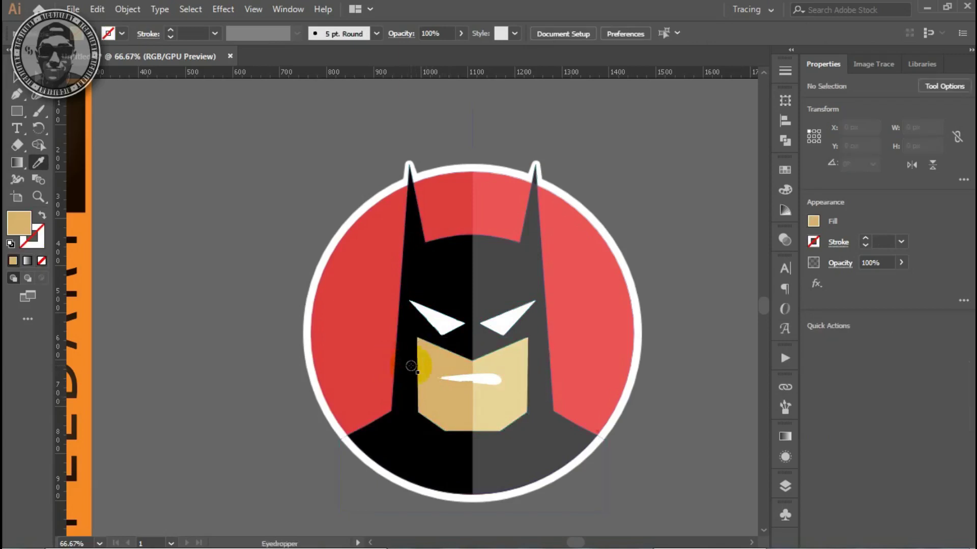
Step: Make the head outline solid black and send it behind the tan face
left_click(400, 367, "ctrl")
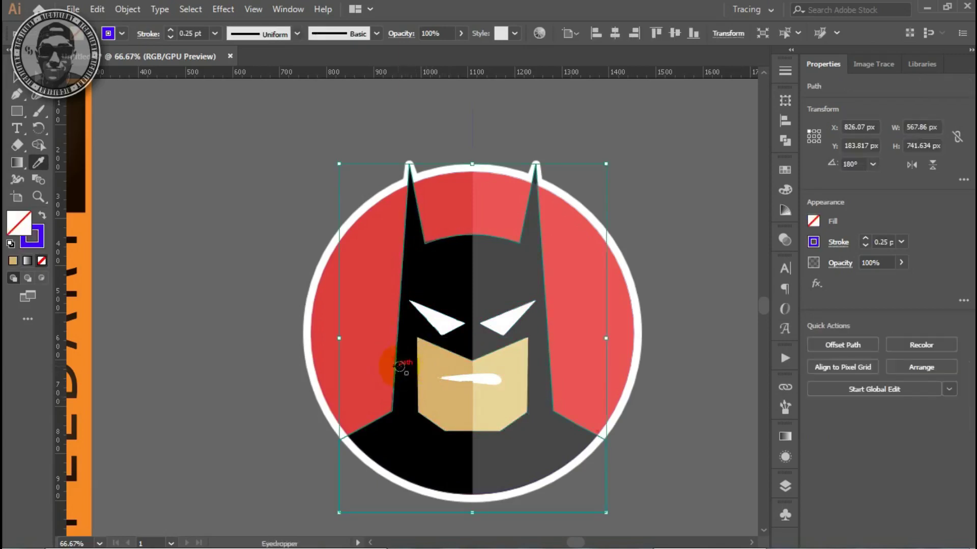
left_click(405, 368)
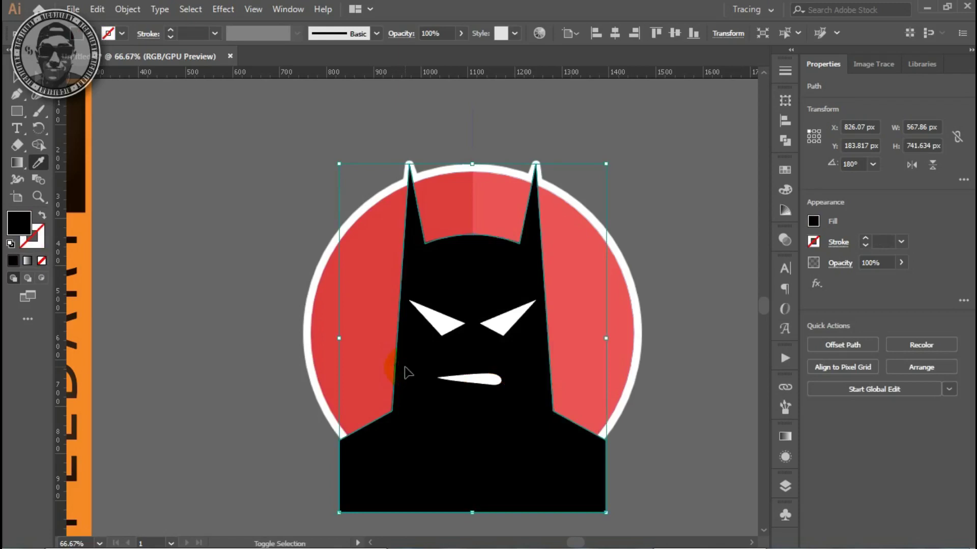
key("ctrl+[")
key("v")
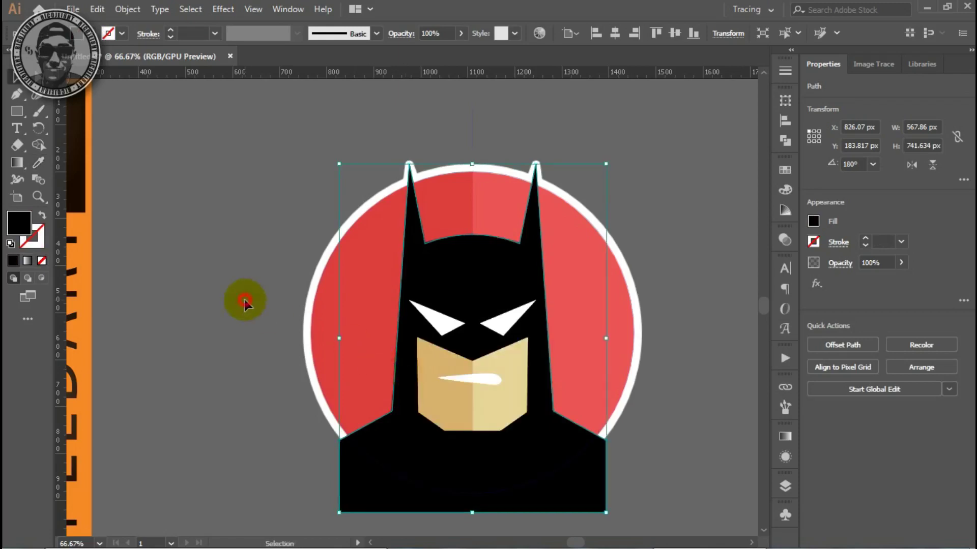
left_click(244, 300)
Step: Add anchors where the circle meets the shoulders and delete the circle's upper arc
left_click(322, 281)
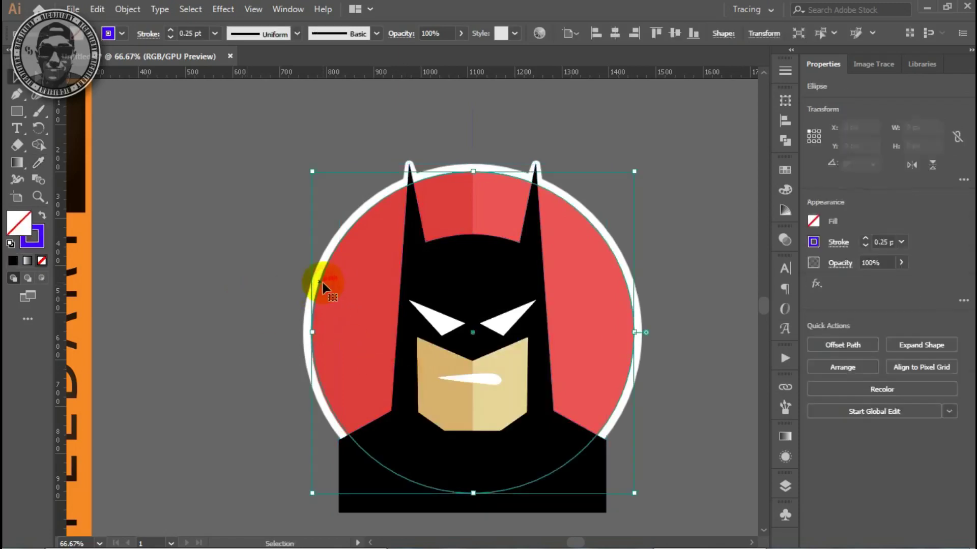
key("a")
key("ctrl+minus")
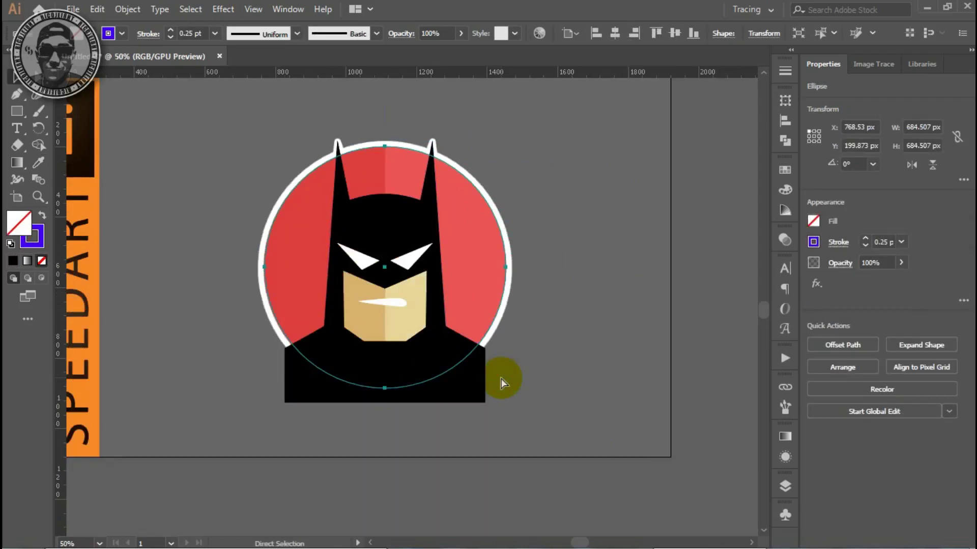
key("p")
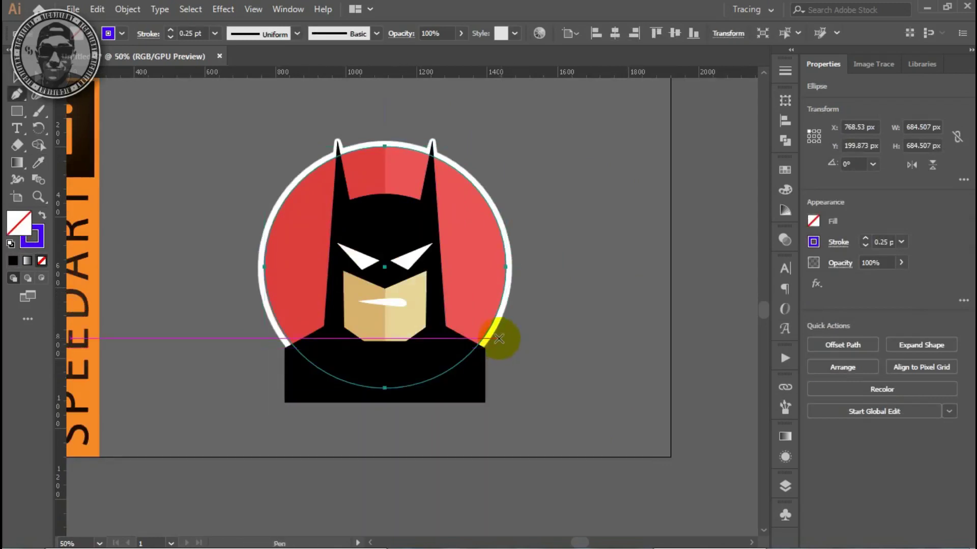
left_click(496, 337)
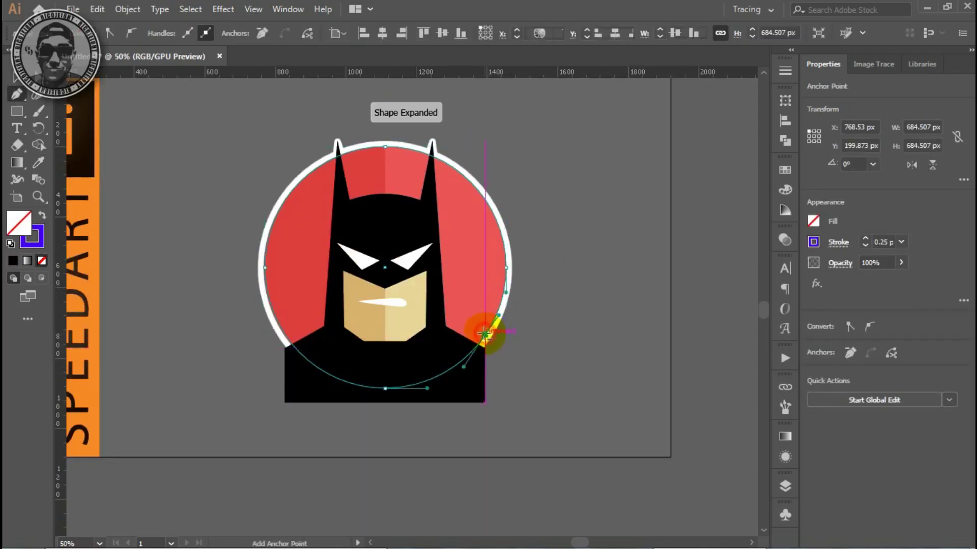
left_click(280, 331)
key("a")
left_click(265, 272)
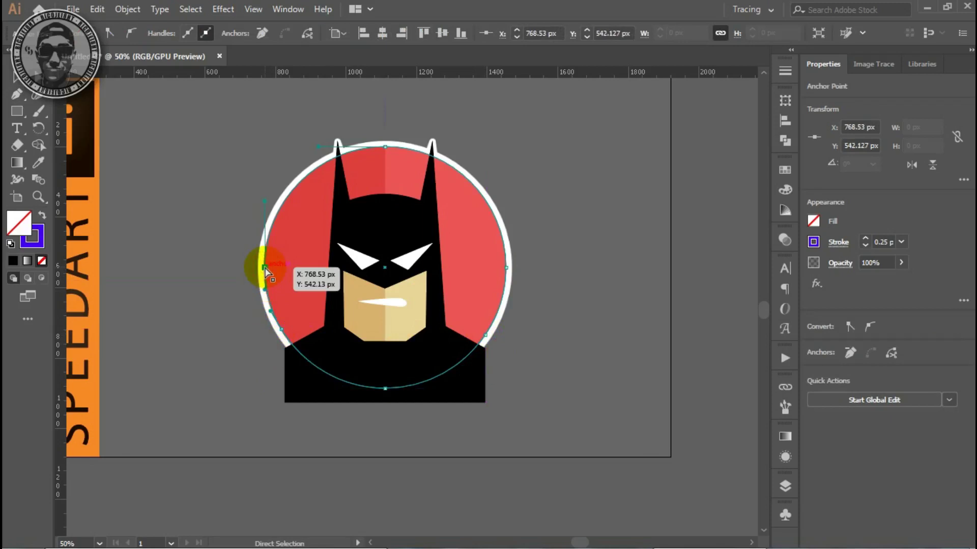
left_click(385, 147)
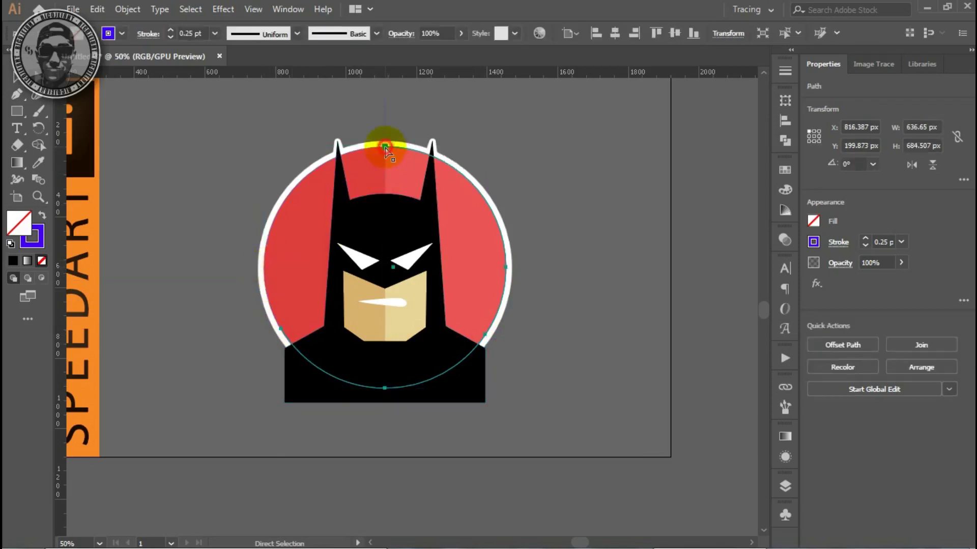
left_click(507, 267)
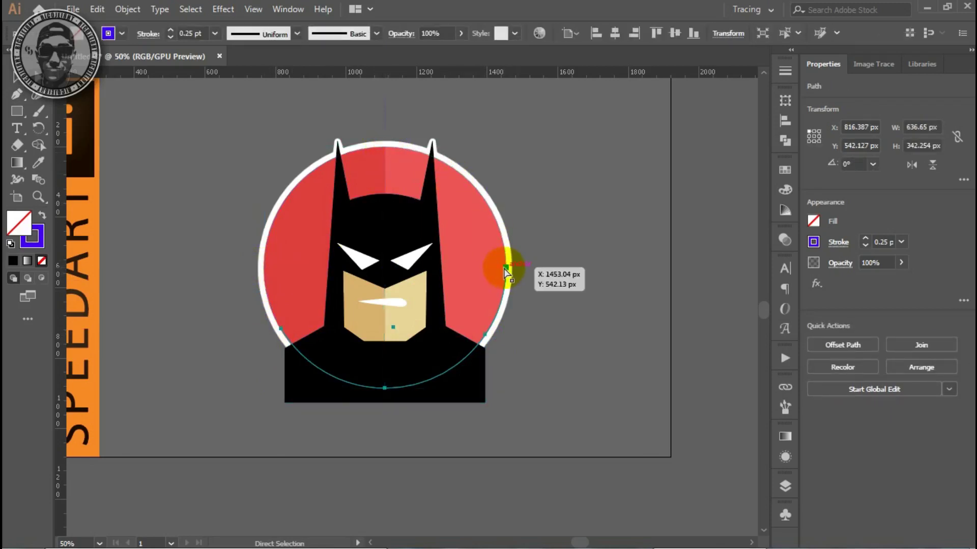
key("Delete")
Step: Close the remaining lower arc into a shape extending below the figure
key("p")
left_click(486, 335)
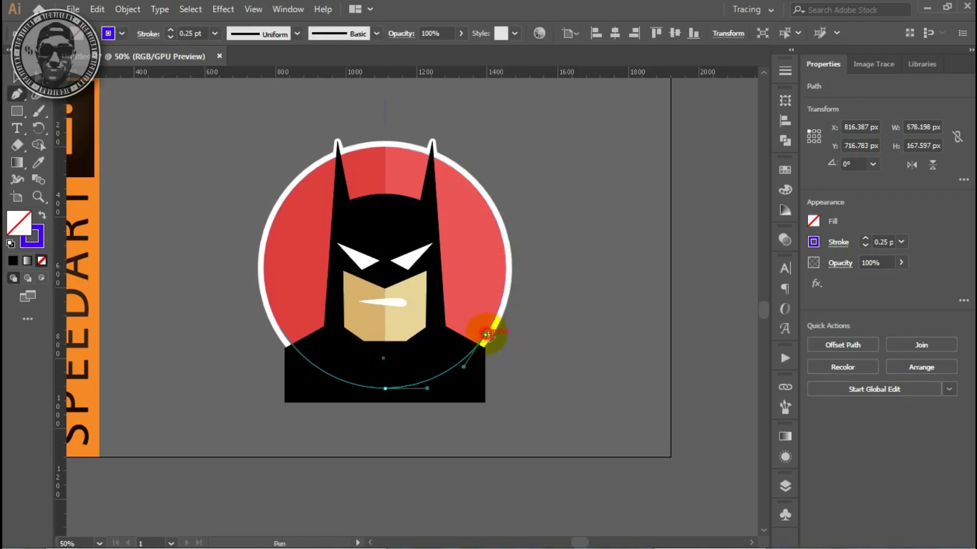
left_click(533, 434)
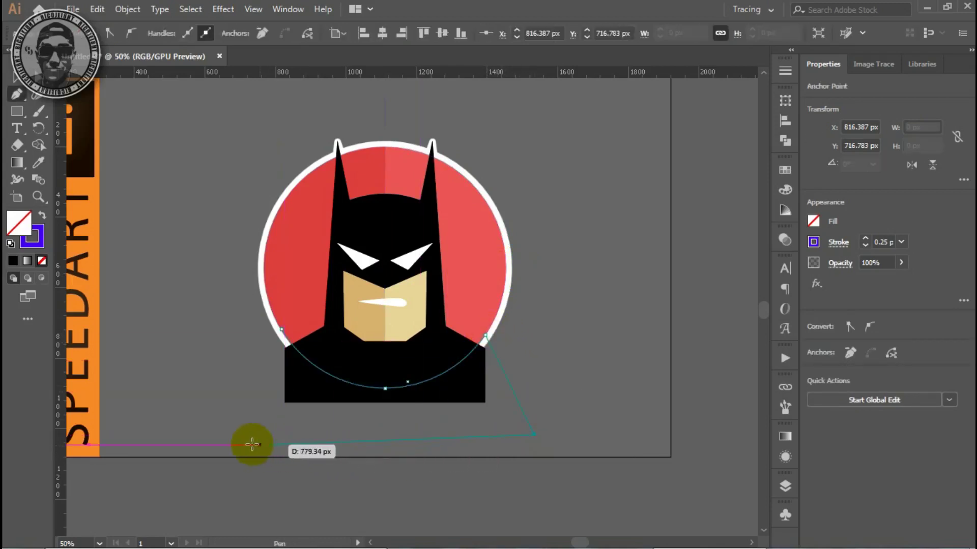
left_click(217, 435)
left_click(280, 331)
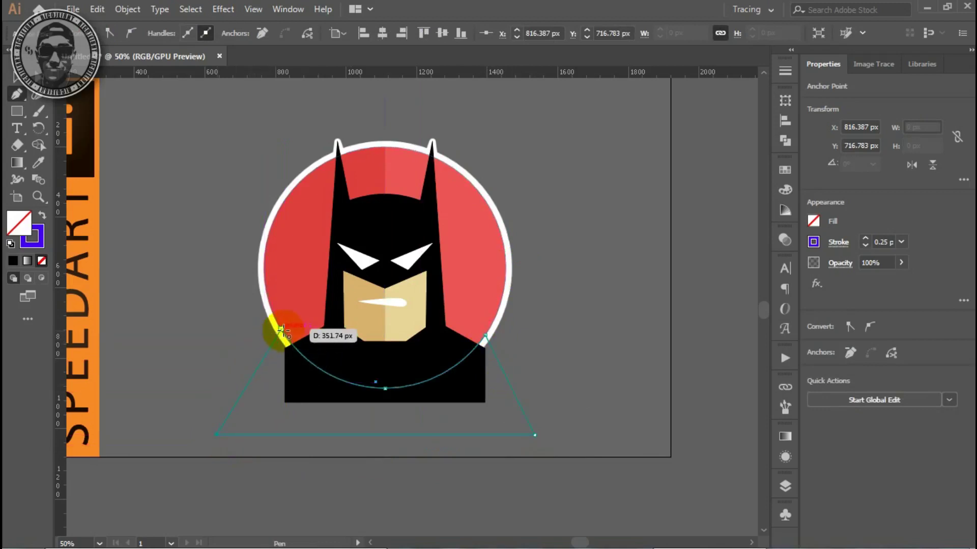
Step: Subtract that shape from the Batman figure with Minus Front and send the body behind the face
key("v")
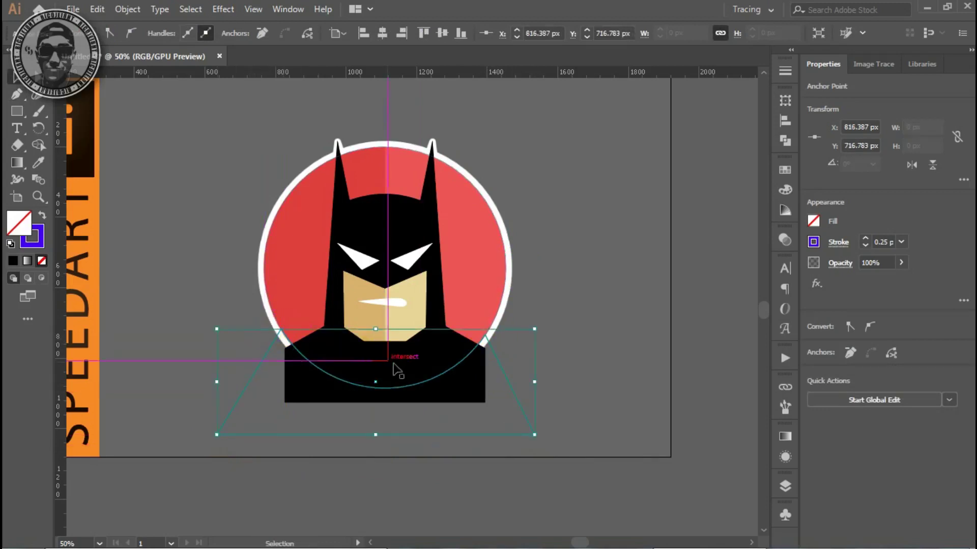
left_click(478, 389, "shift")
left_click(786, 143)
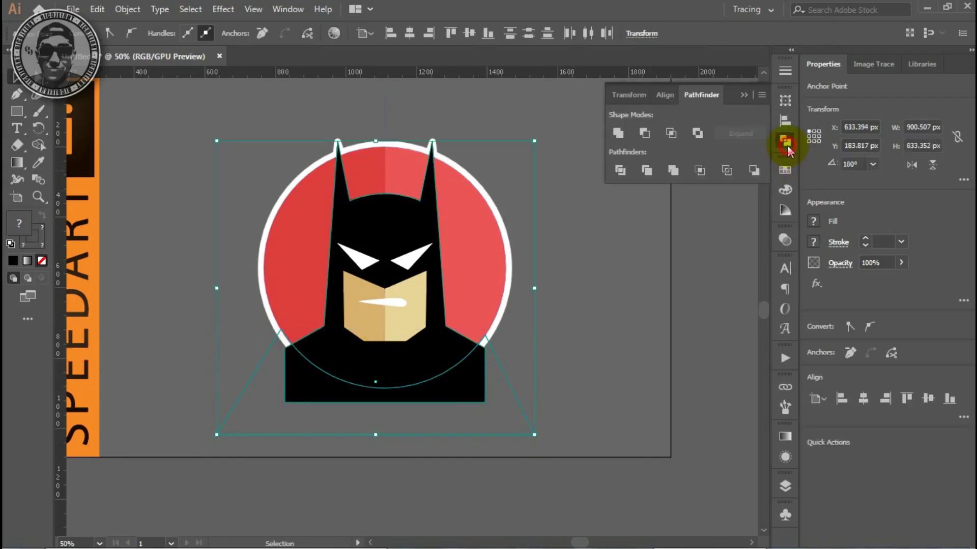
left_click(646, 133)
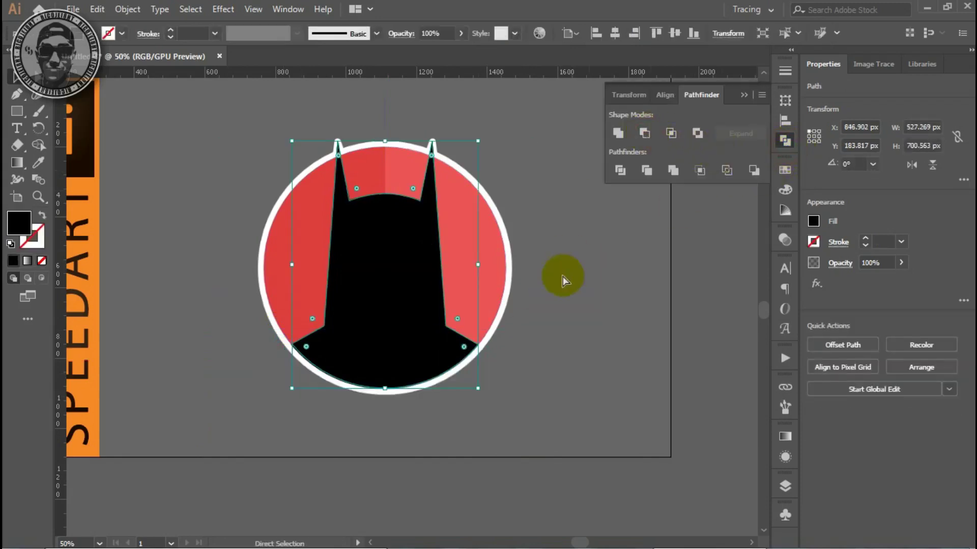
key("ctrl+bracketleft")
key("v")
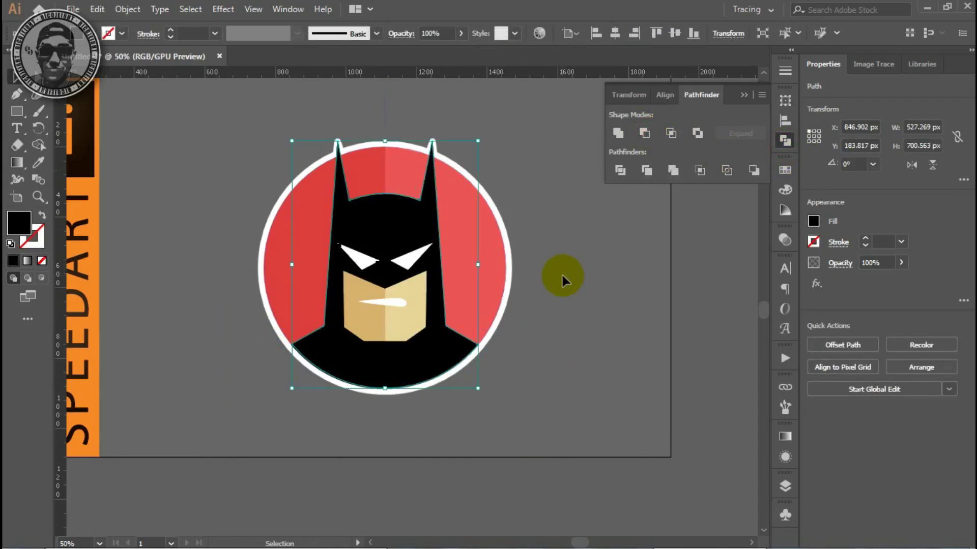
left_click(563, 280)
Step: Fill the outline circle with the sampled red and send it behind the Batman artwork
key("z")
left_click(390, 291)
key("v")
left_click(615, 339)
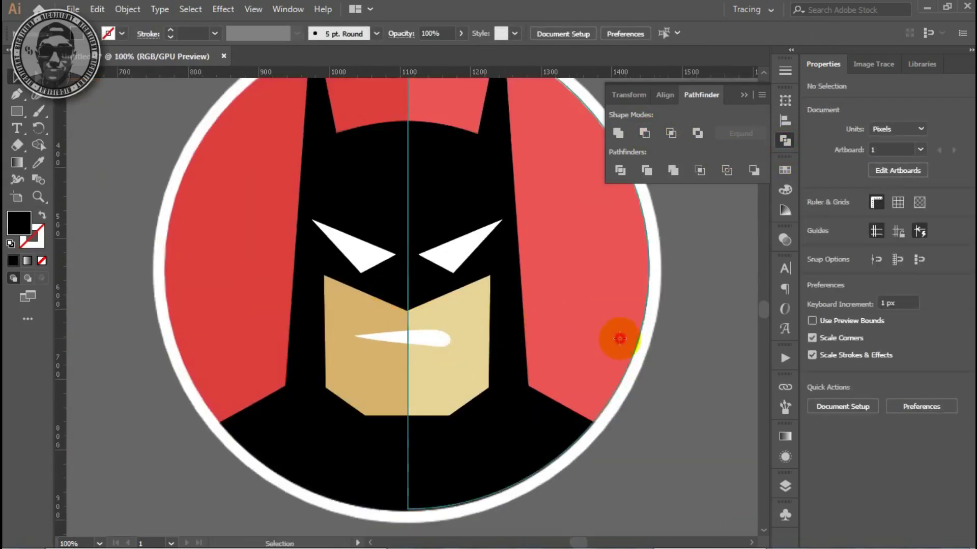
key("ctrl+minus")
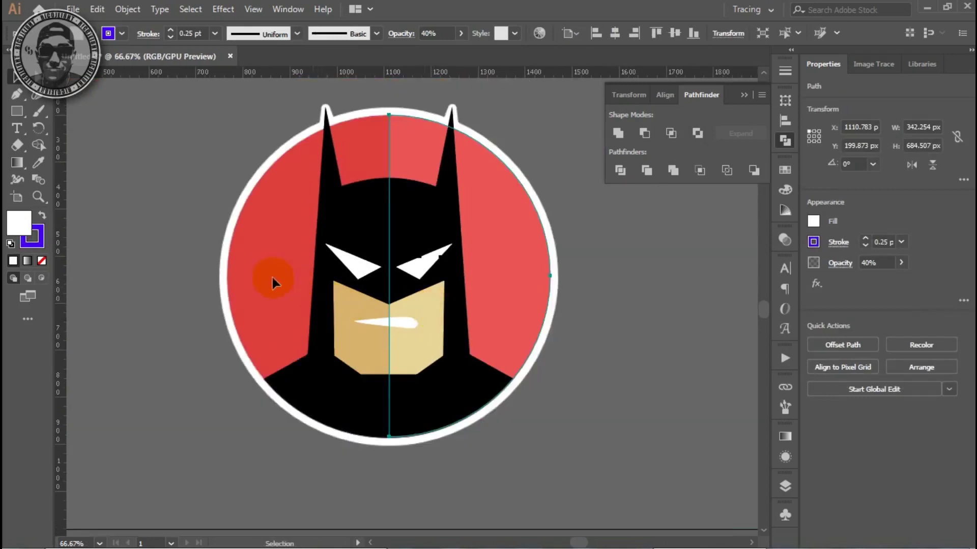
left_click(226, 264)
key("i")
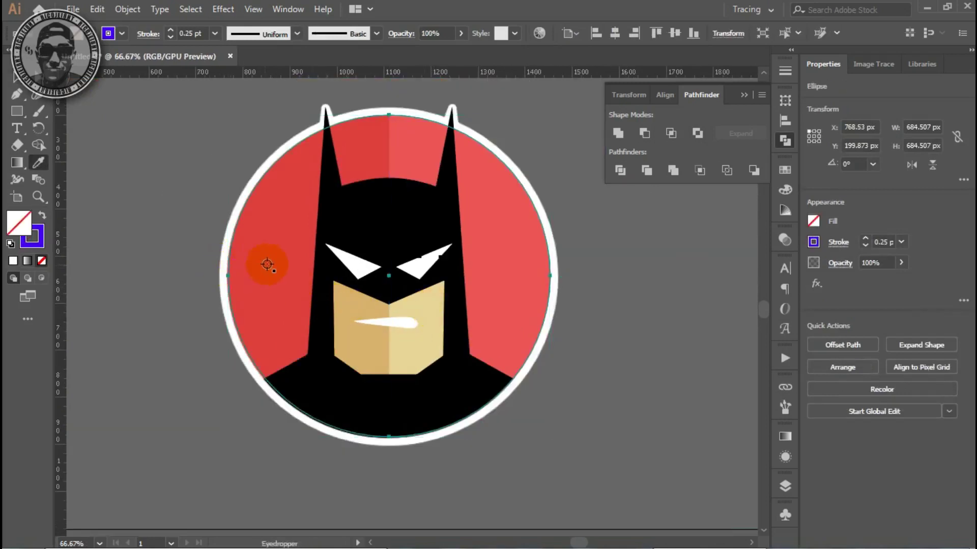
left_click(282, 262)
key("ctrl+shift+bracketleft")
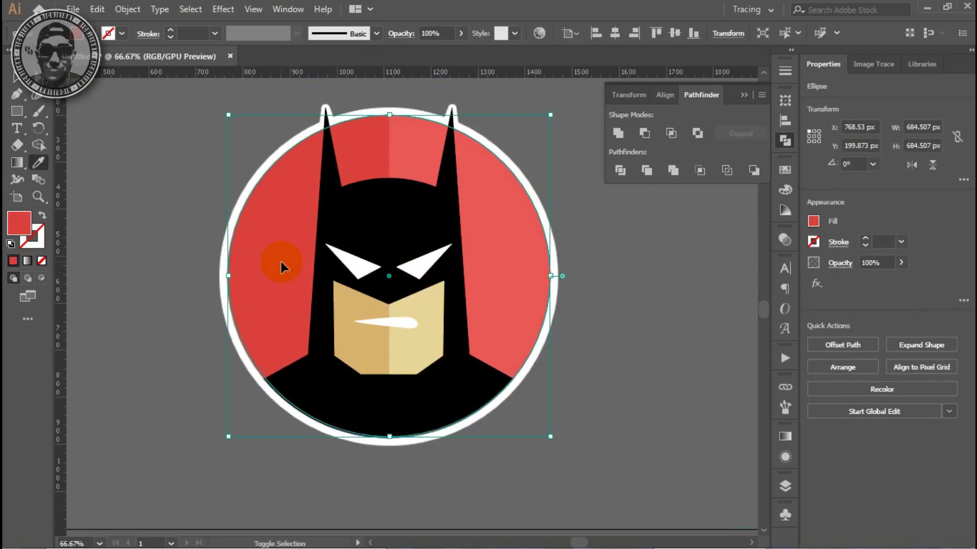
key("v")
left_click(155, 280)
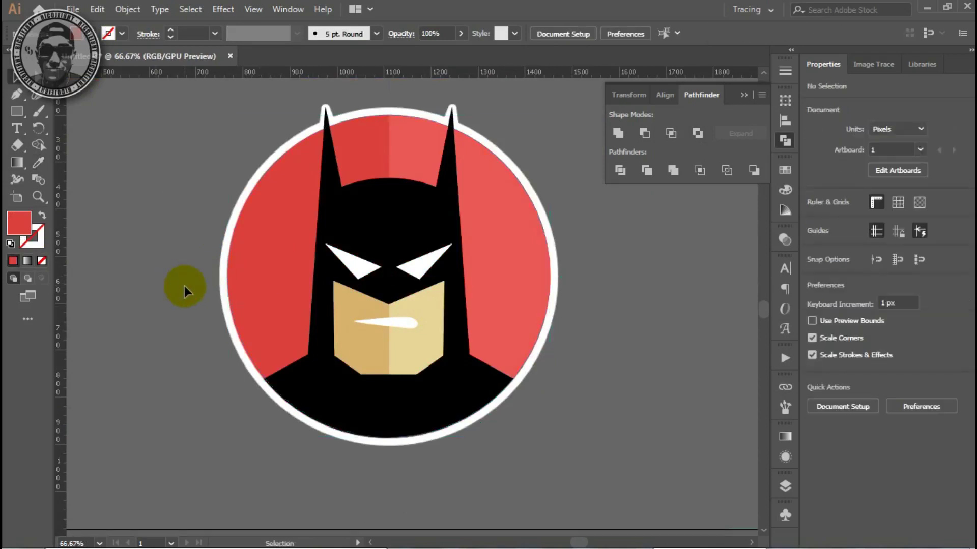
Step: Bring the red circle to front, raise its stroke to 35 pt, and expand it
left_click(228, 266)
key("ctrl+shift+bracketright")
left_click(304, 263)
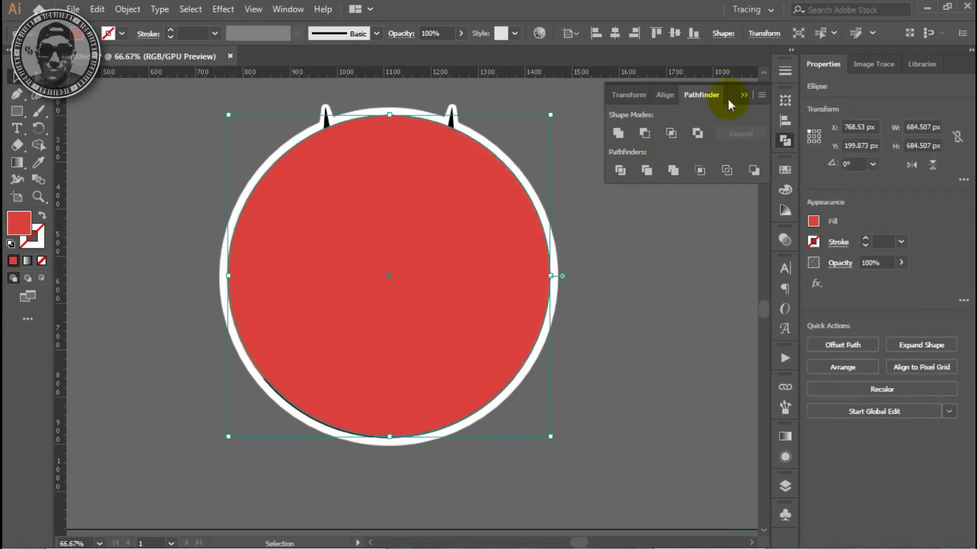
left_click(784, 71)
left_click(681, 88)
type("5")
key("Return")
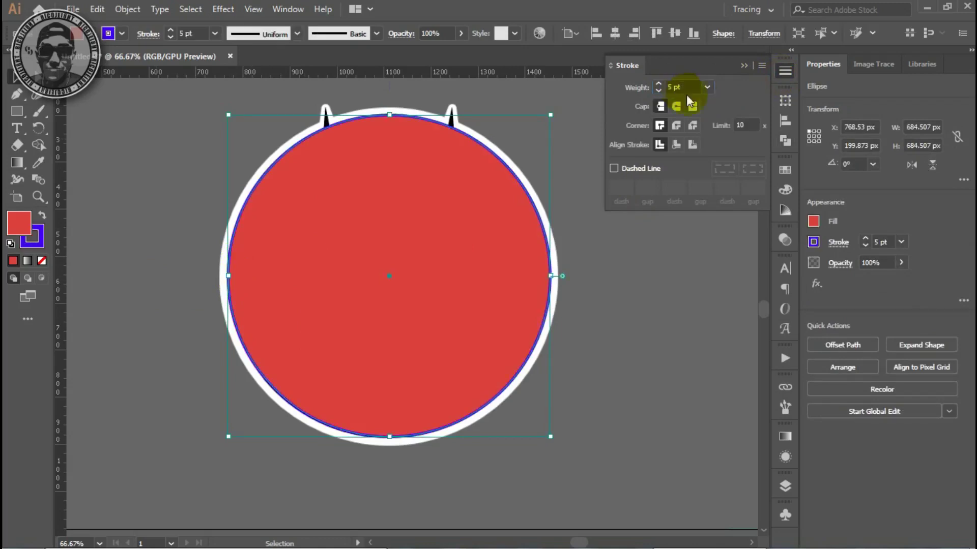
double_click(682, 88)
type("20")
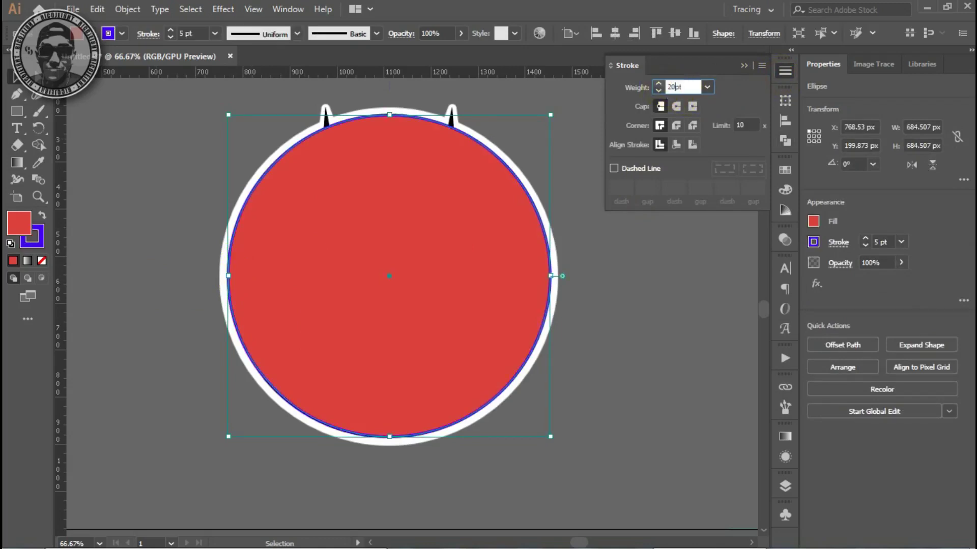
key("Return")
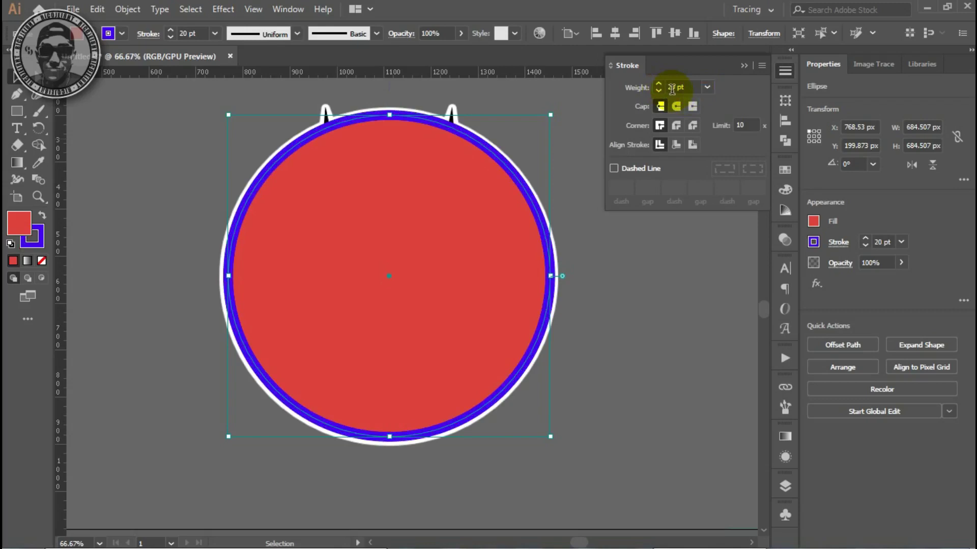
double_click(672, 88)
type("30")
key("Return")
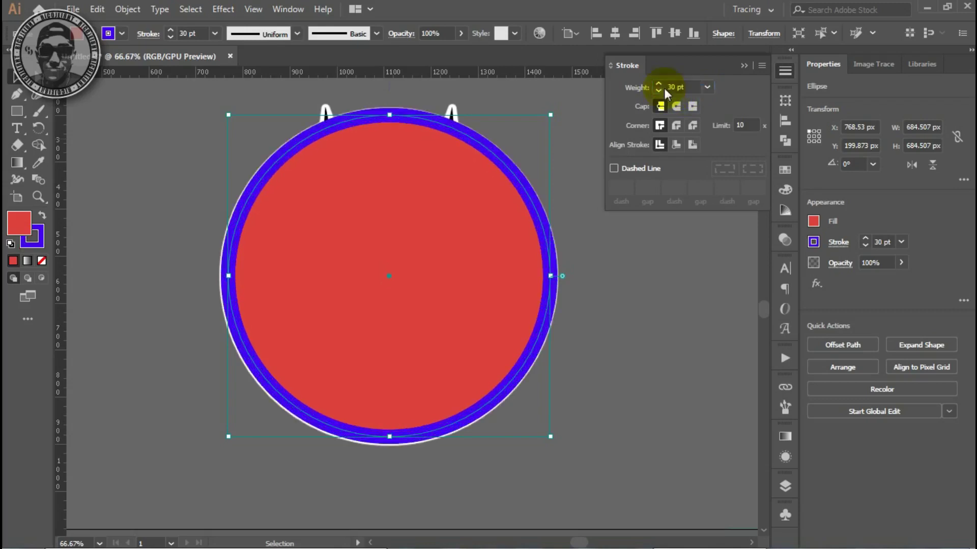
double_click(672, 88)
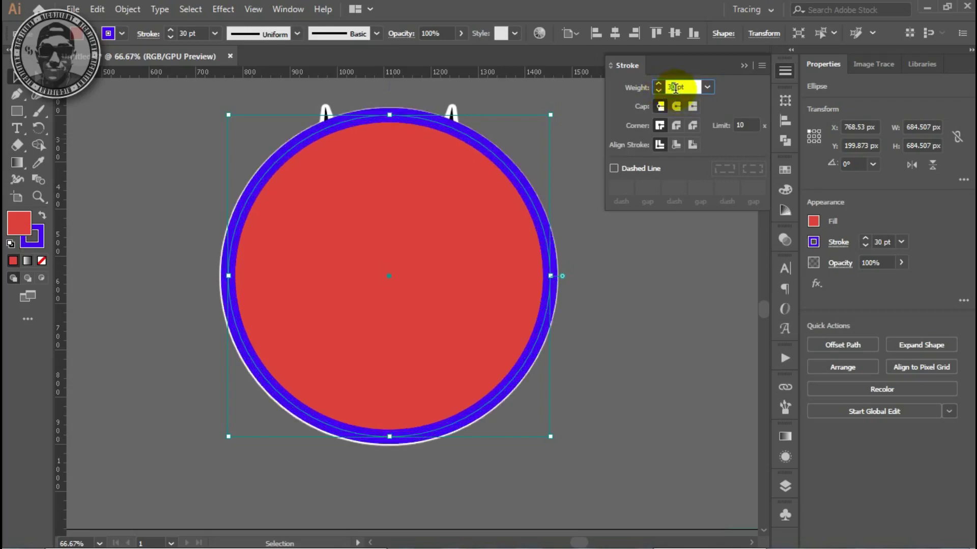
type("35")
key("Return")
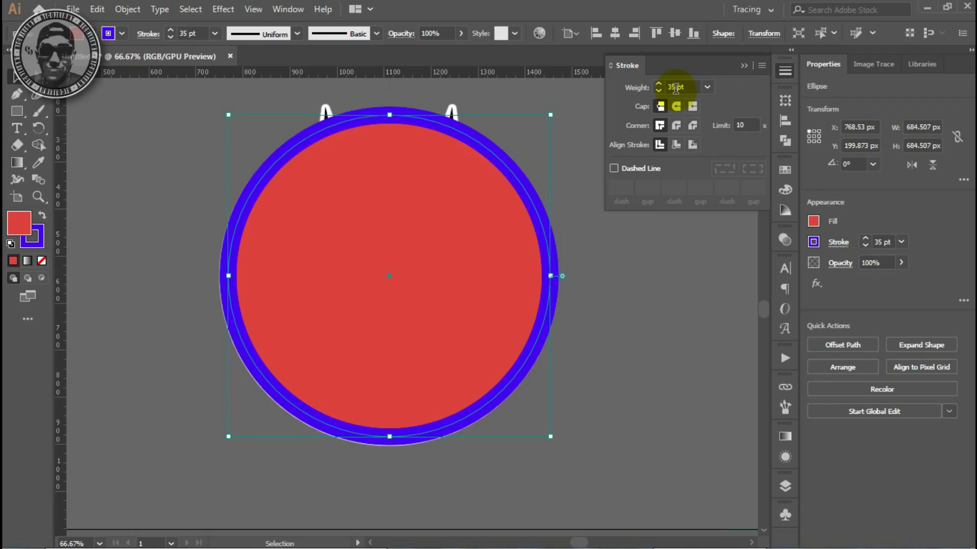
key("ctrl")
key("ctrl+g")
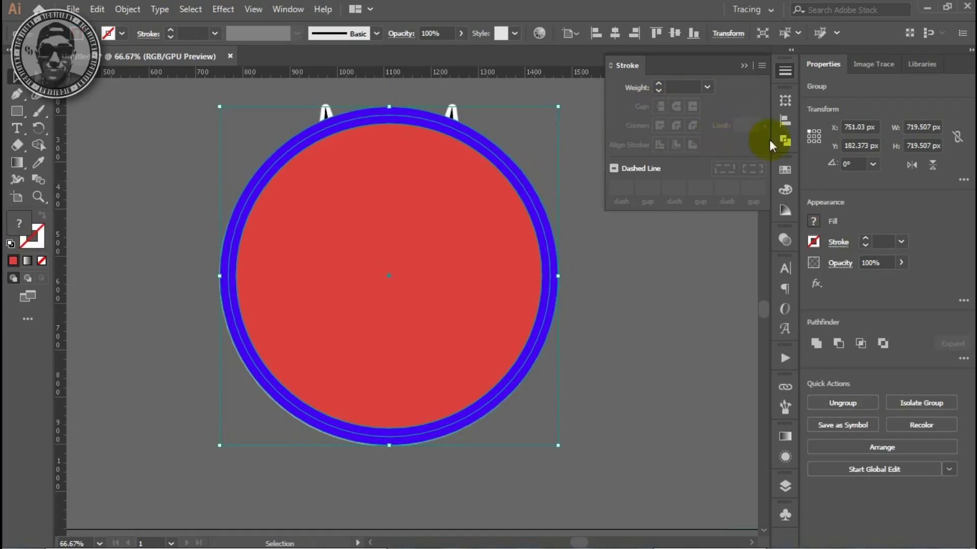
Step: Unite the red circle with its ring and send the result behind Batman
left_click(786, 142)
left_click(618, 134)
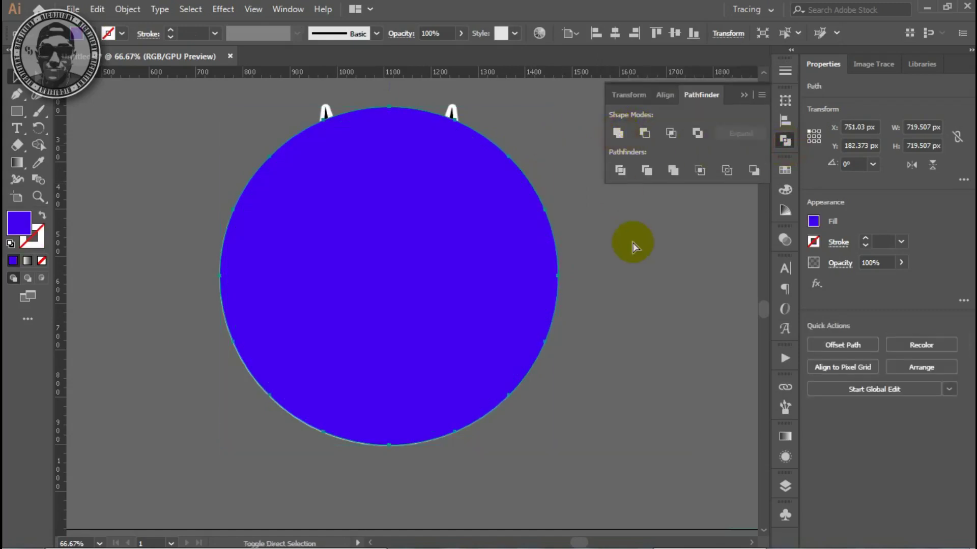
key("ctrl+shift+bracketleft")
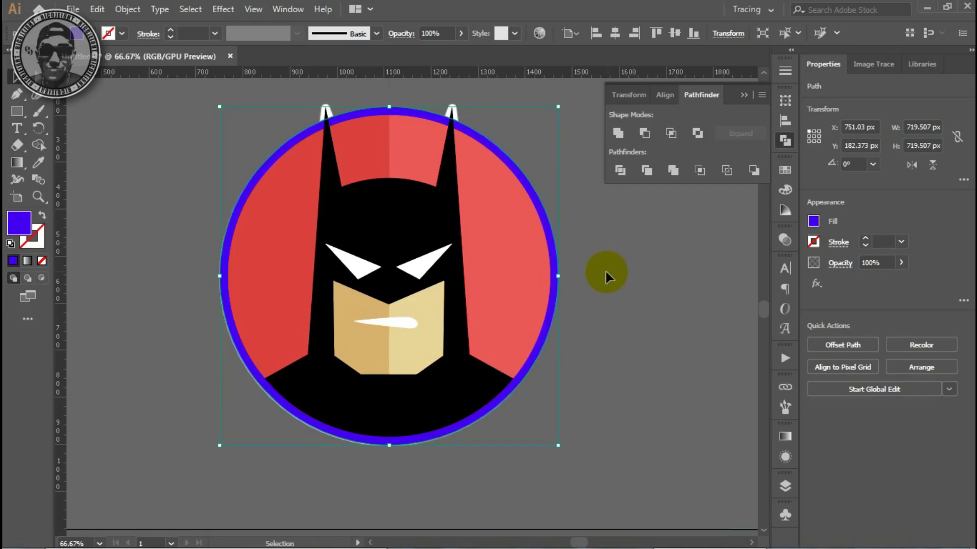
left_click(605, 271)
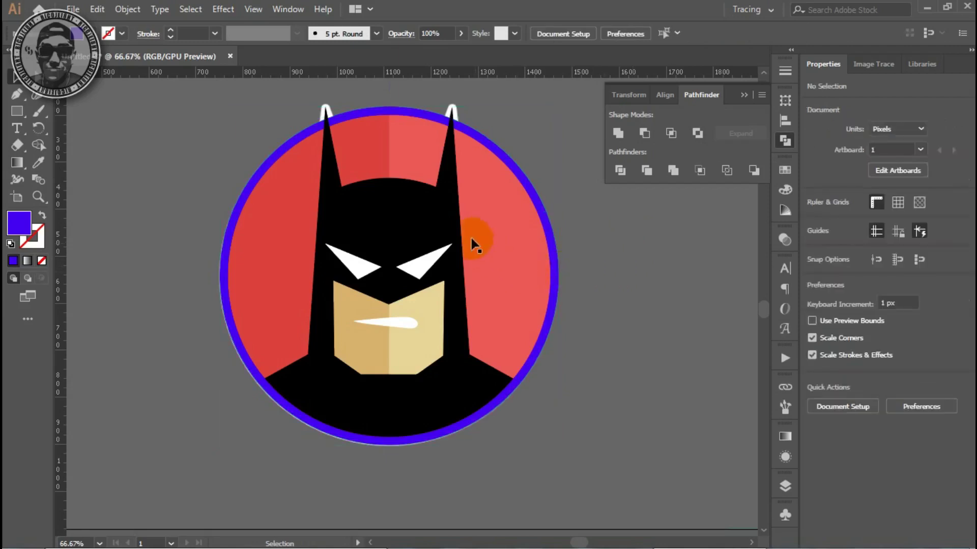
Step: Place a copy of the black head shape in front and start editing its stroke weight
left_click(452, 223)
key("a")
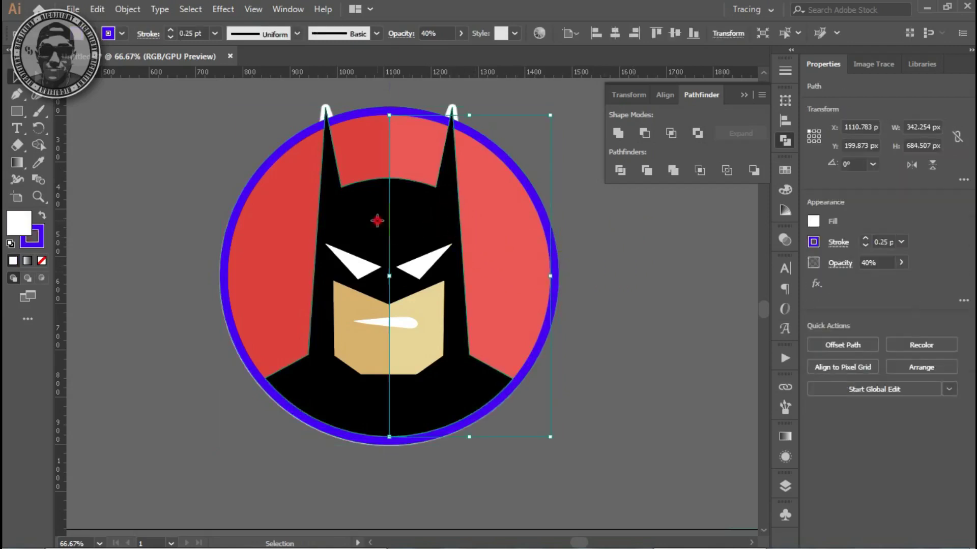
key("ctrl+shift+bracketright")
key("v")
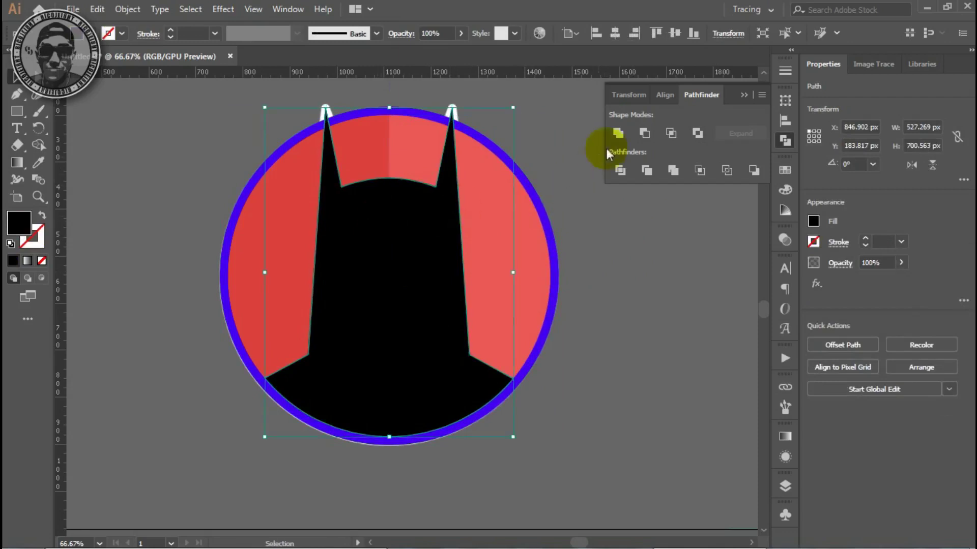
left_click(785, 70)
left_click(681, 87)
Step: Give the head copy a 35 pt stroke with round caps and round joins
type("35")
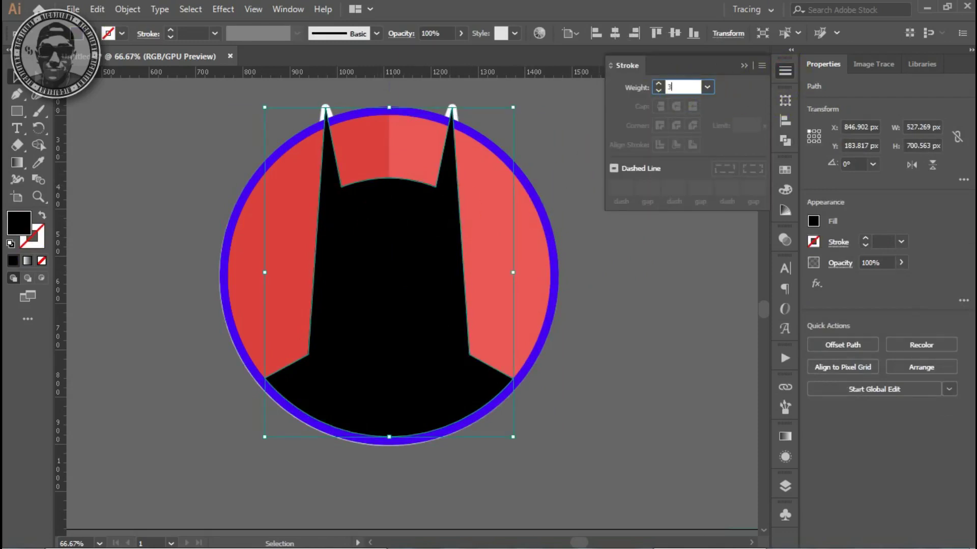
key("Return")
left_click(676, 106)
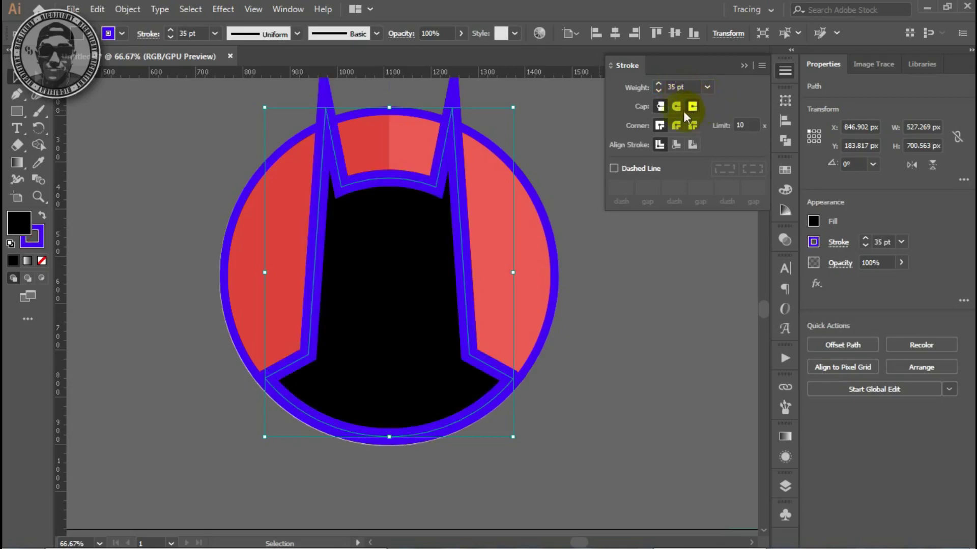
left_click(676, 125)
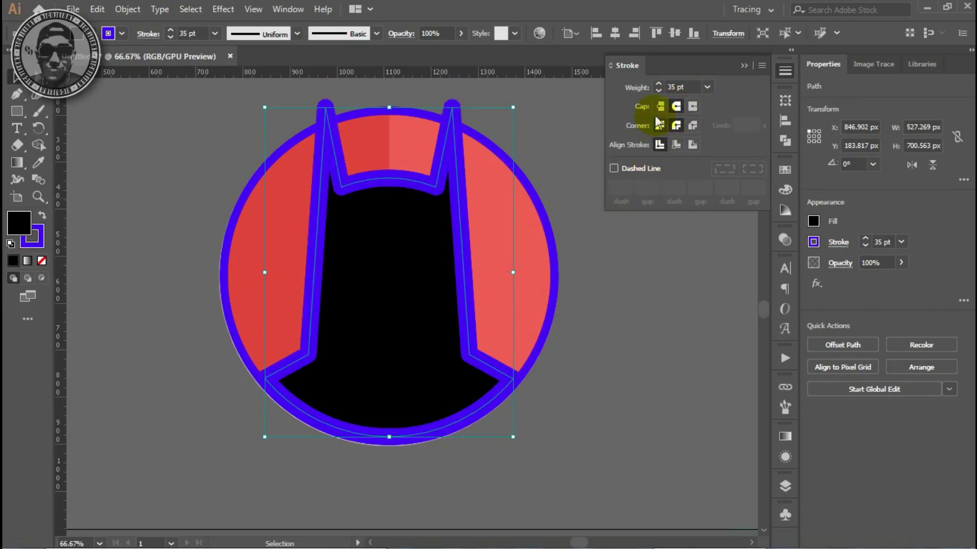
Step: Settle the stroke at 20 pt after trying 30, 25 and 15, then outline it
left_click(674, 89)
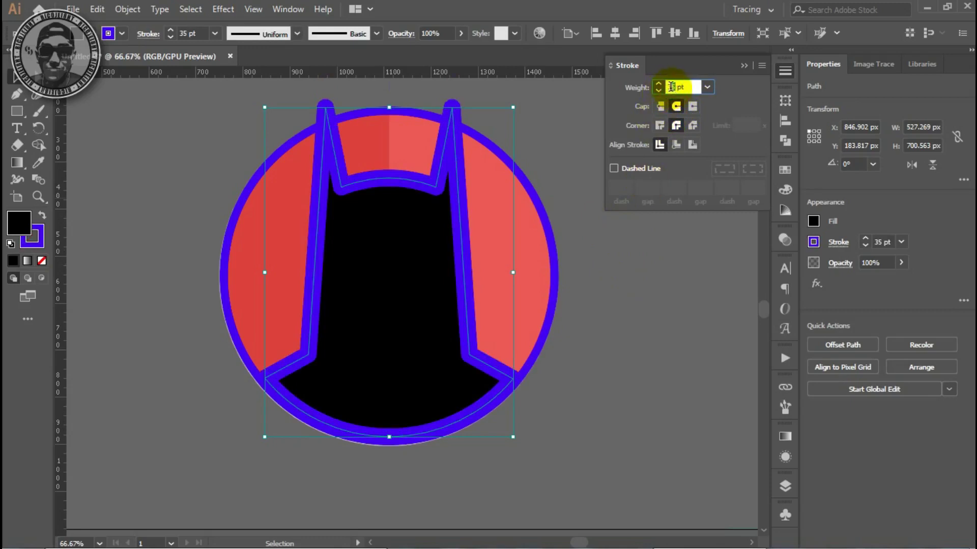
type("30")
key("Return")
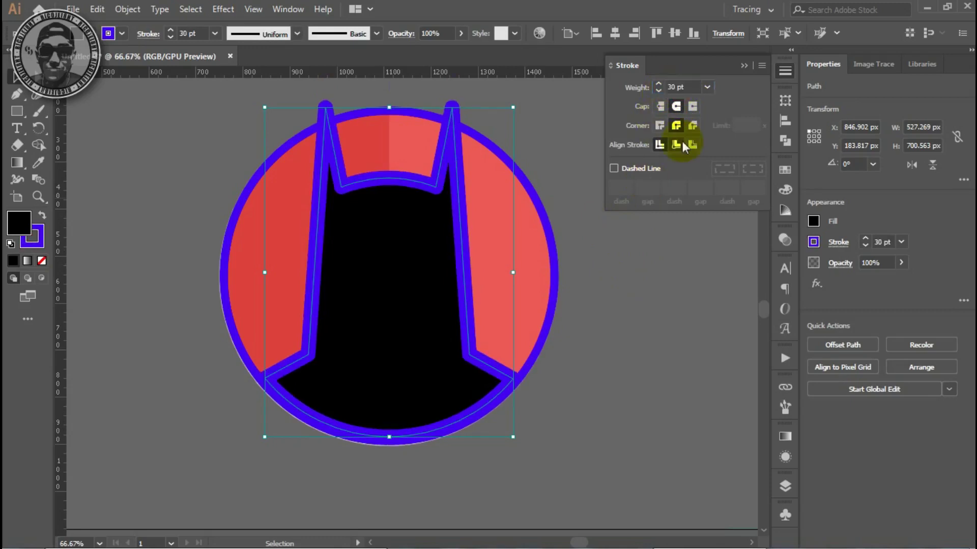
left_click(674, 87)
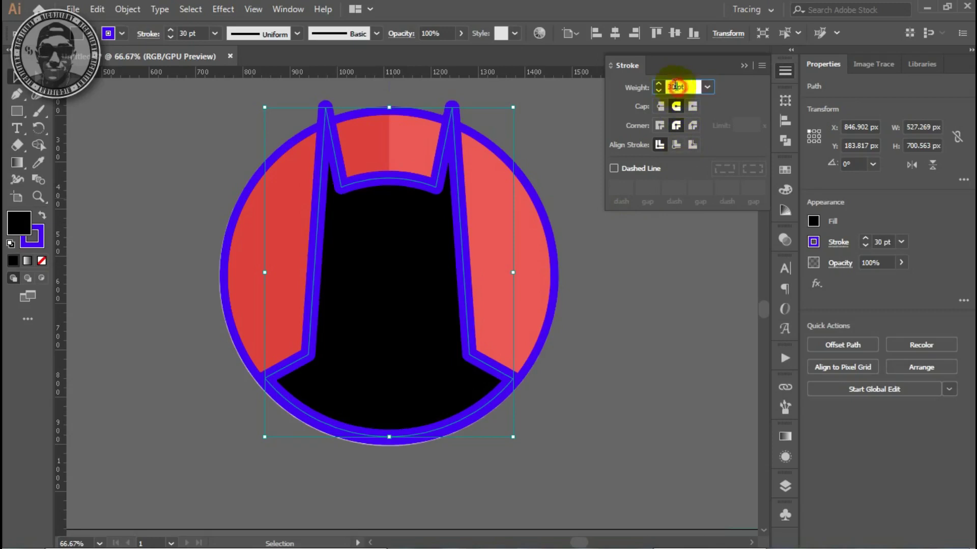
type("25")
key("Return")
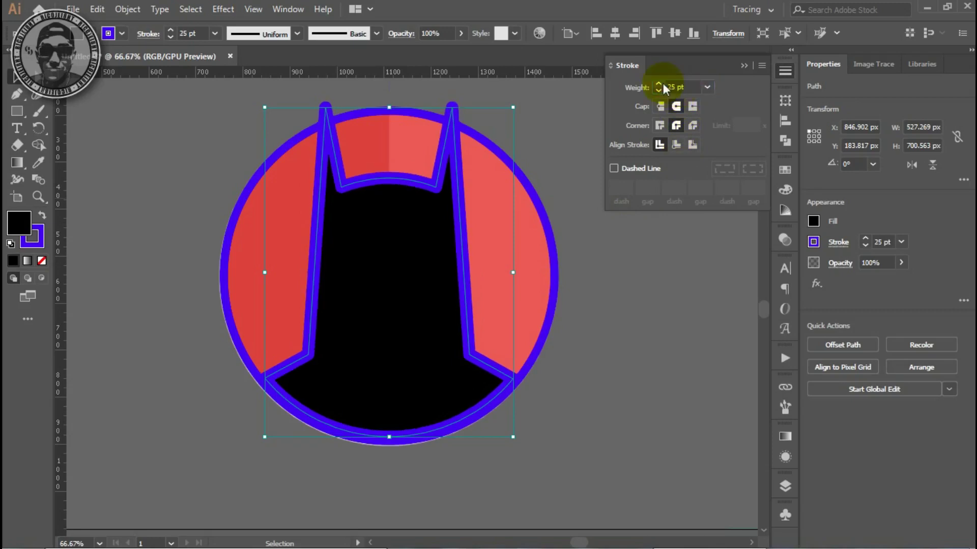
left_click(673, 87)
type("20")
key("Return")
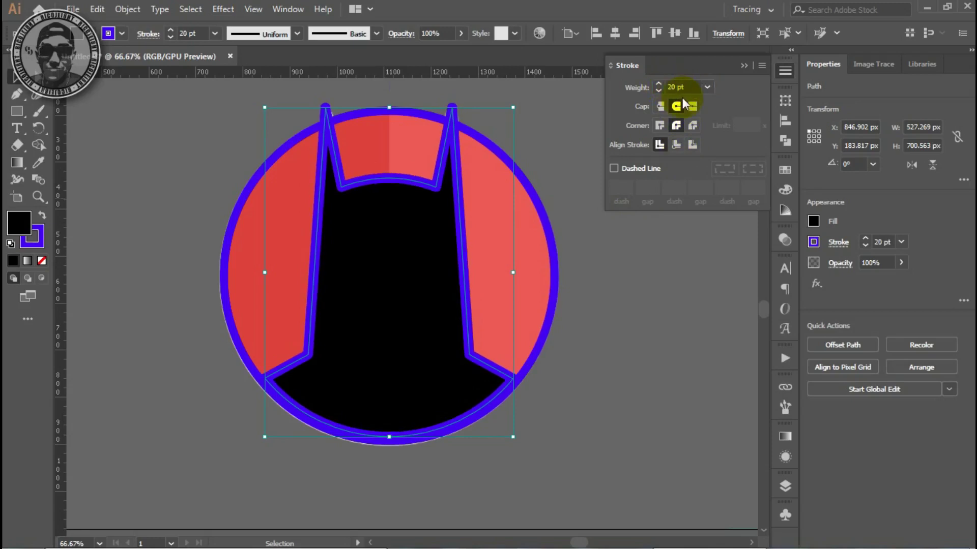
double_click(675, 87)
type("15")
key("Return")
double_click(675, 87)
type("20")
key("Return")
key("ctrl+a")
key("ctrl+g")
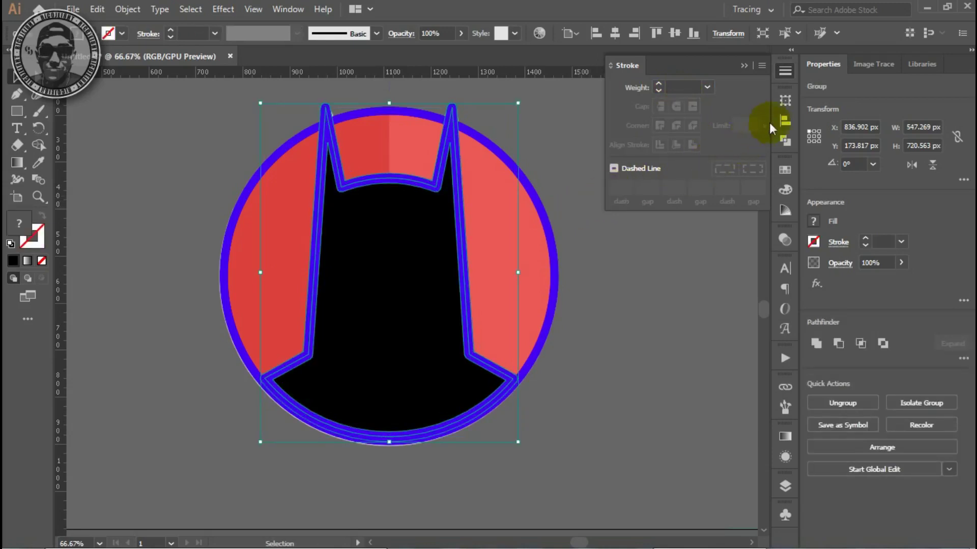
Step: Unite the outline pieces, place them behind the face, and unite them with the blue ring
left_click(785, 140)
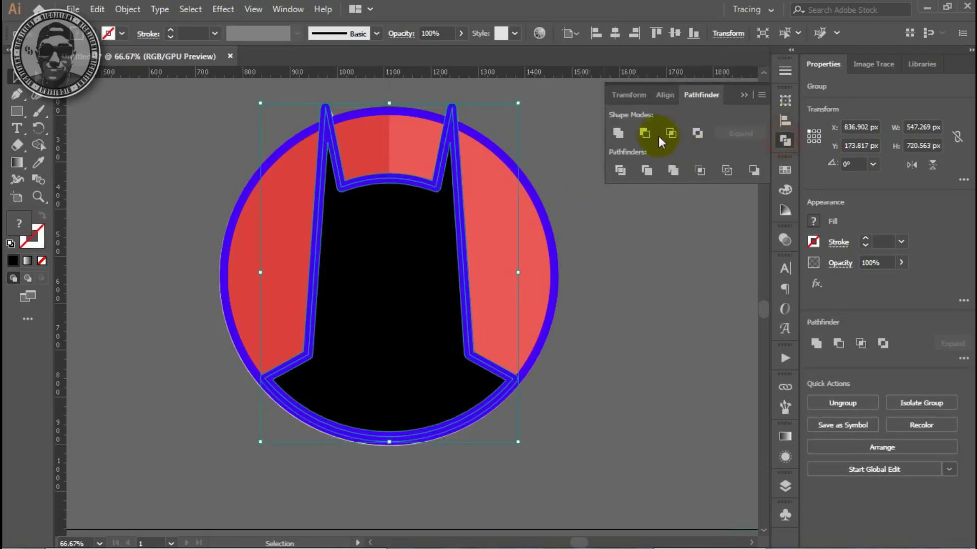
left_click(617, 133)
left_click(542, 255, "ctrl")
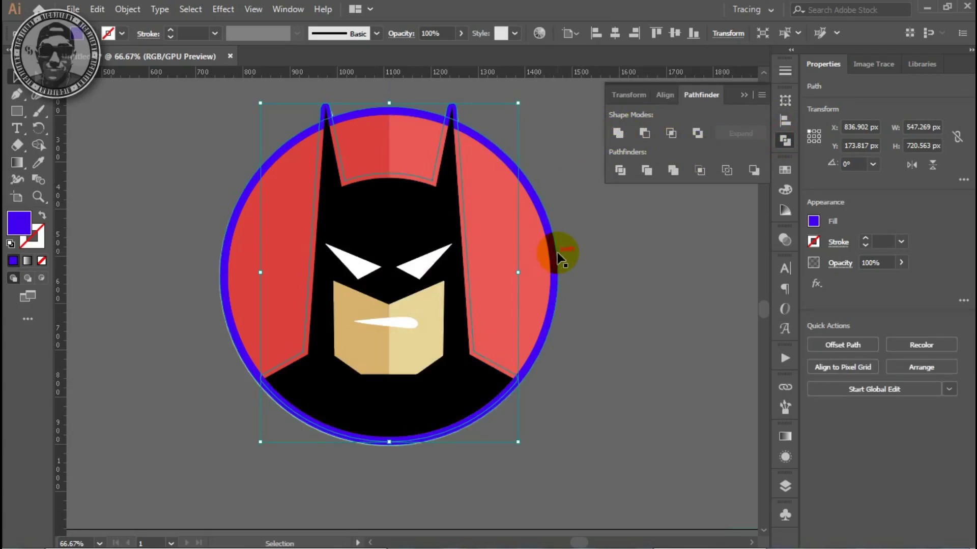
left_click(557, 254, "shift")
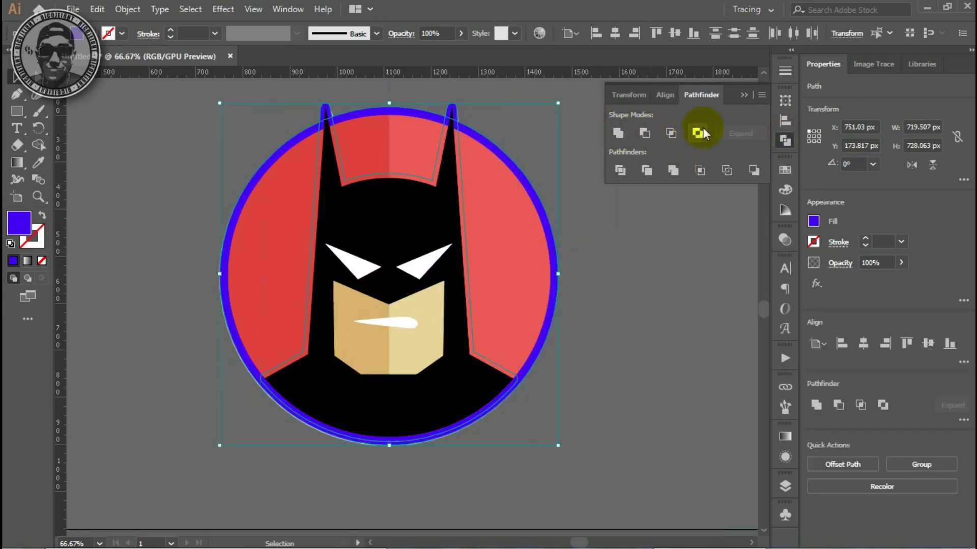
left_click(618, 133)
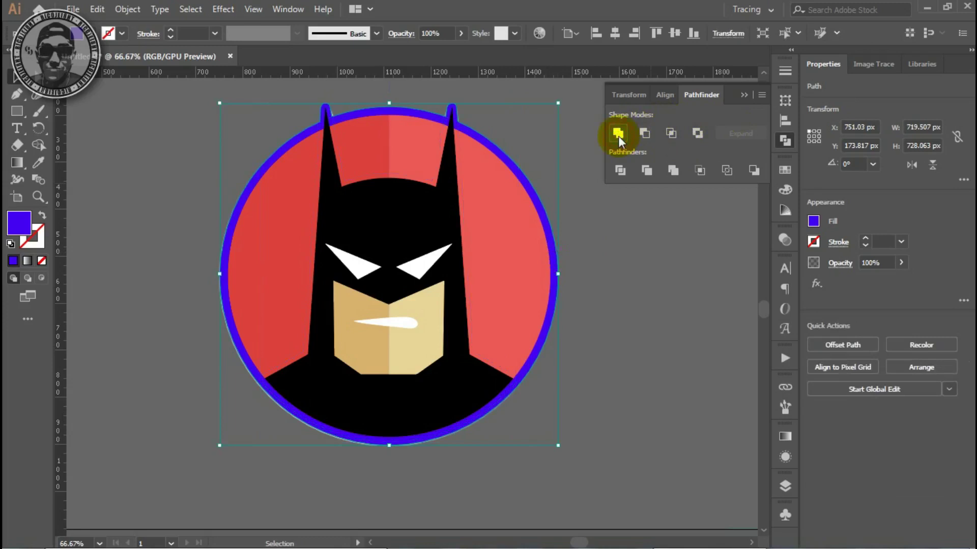
left_click(622, 279)
Step: Recolour the blue outline ring white from the Color panel spectrum
left_click(559, 273)
left_click(785, 209)
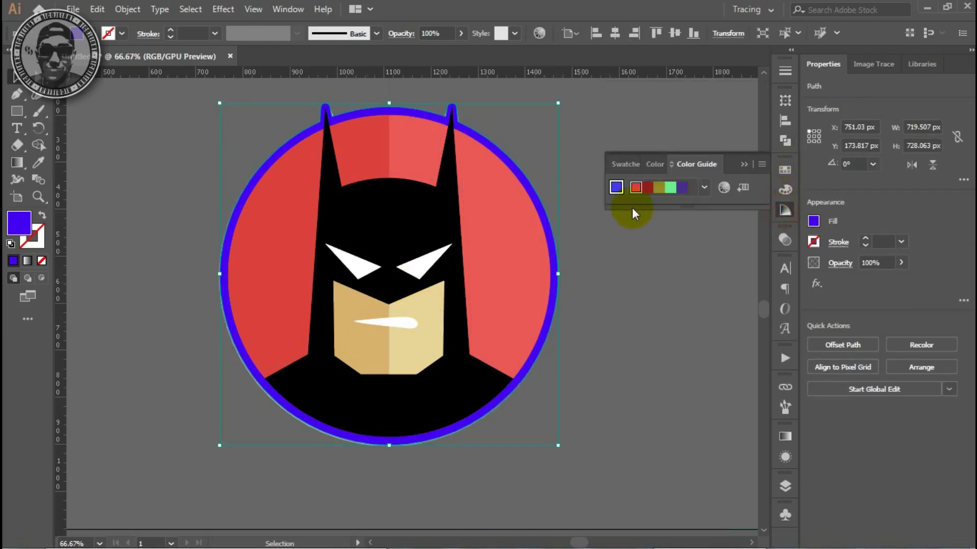
left_click(662, 166)
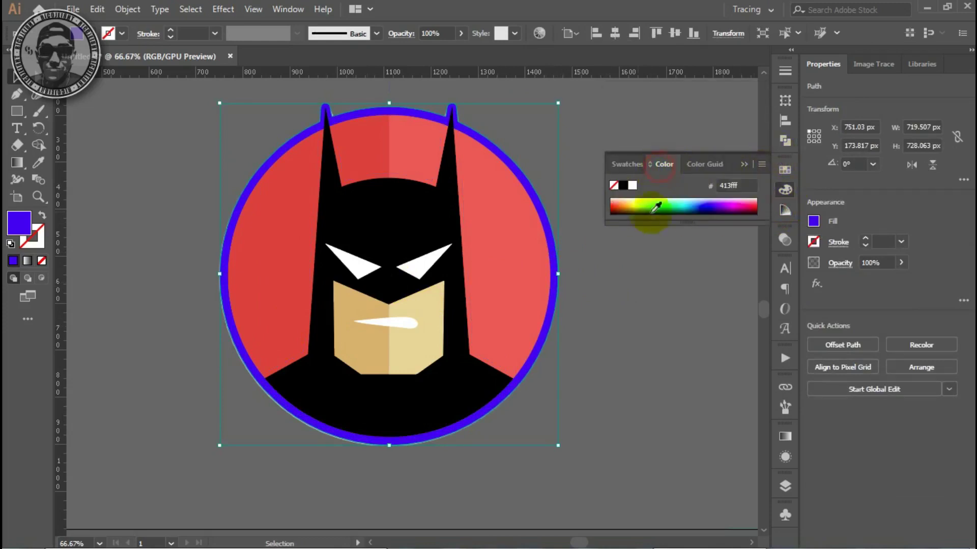
left_click(632, 185)
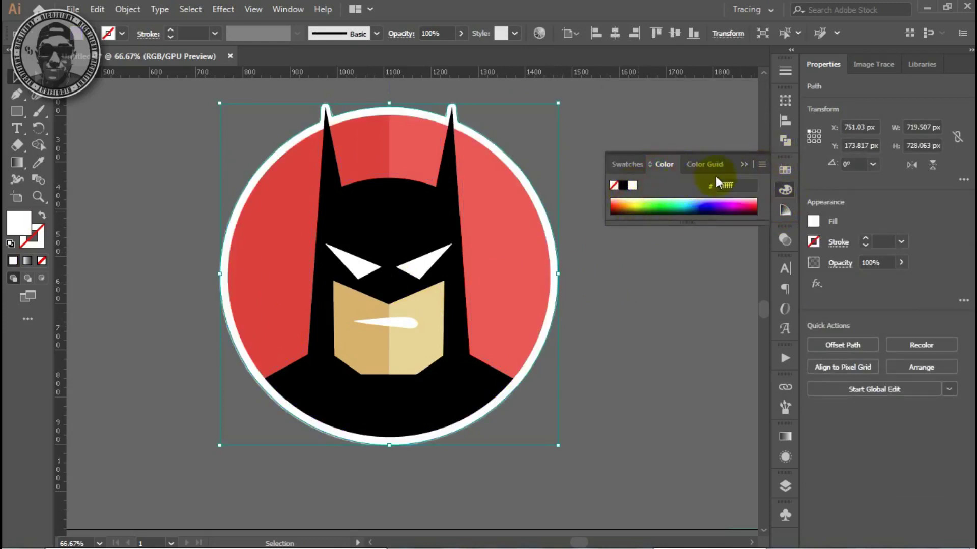
left_click(742, 165)
left_click(659, 253)
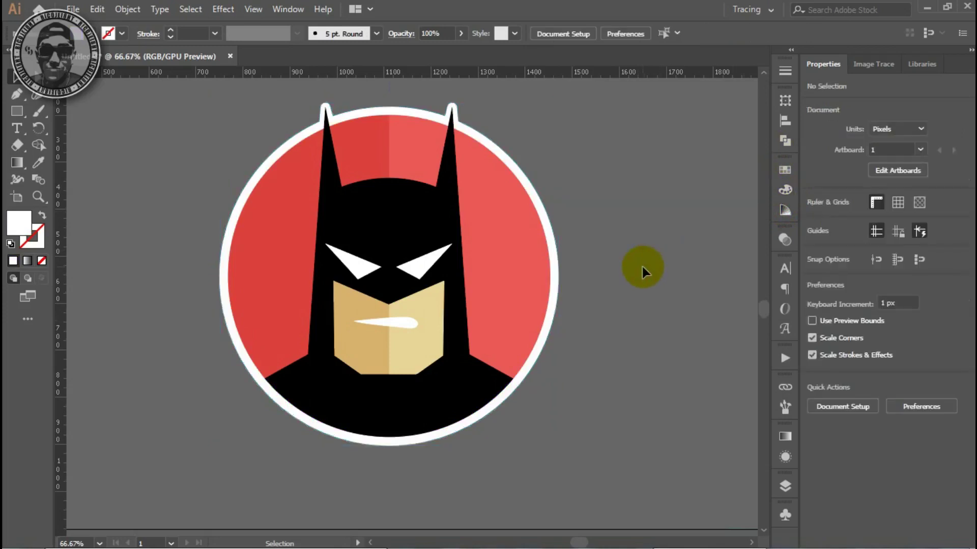
Step: Zoom out to the whole artboard and select the stray path above the head
scroll(642, 267, "up", 1)
scroll(642, 266, "down", 1)
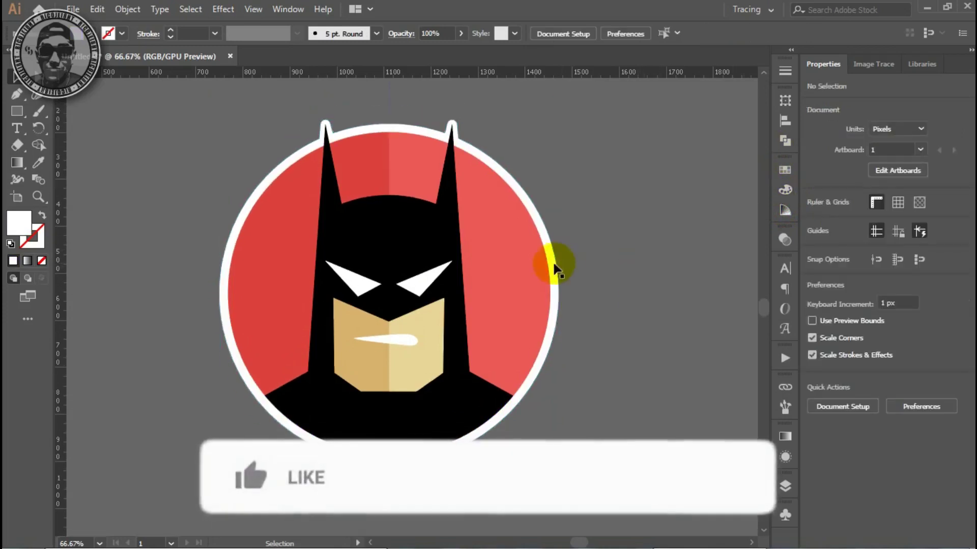
left_click(550, 264)
left_click(593, 258)
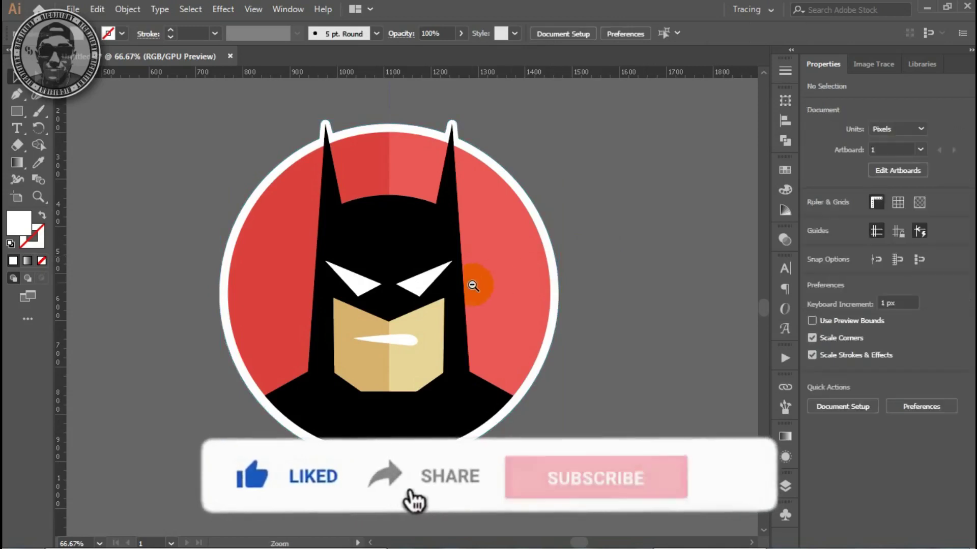
key("z")
left_click(464, 283, "alt")
key("v")
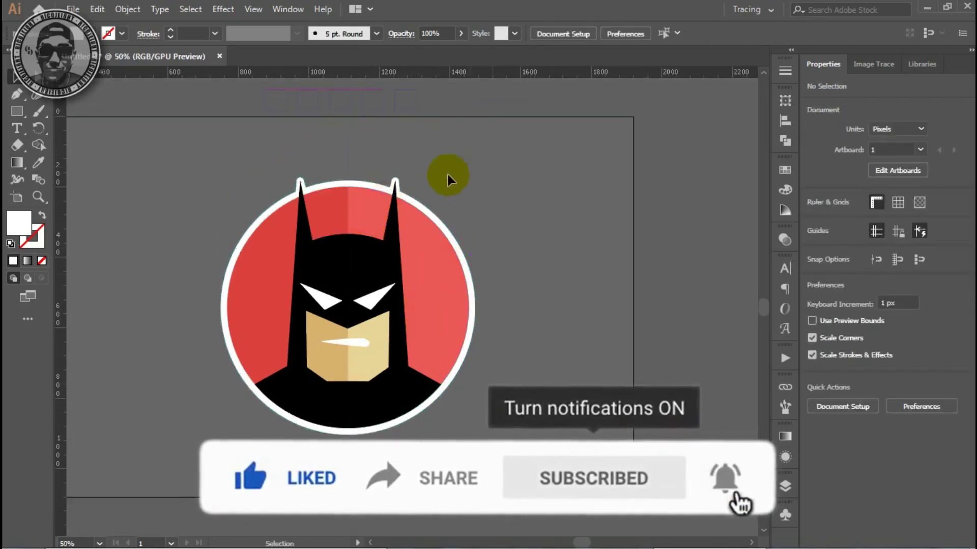
left_click(348, 160)
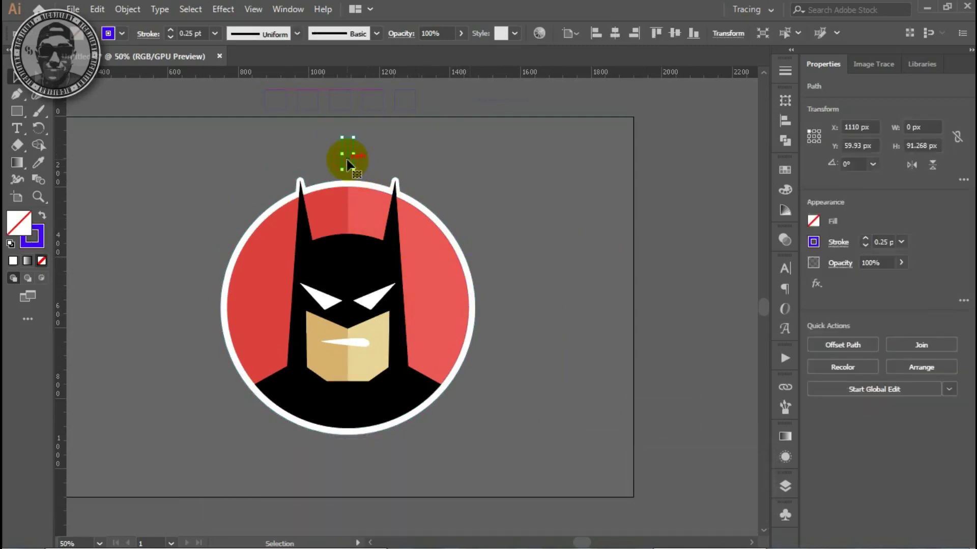
Step: Alt-drag a copy of the entire Batman icon to the right of the original
left_click_drag(201, 164, 514, 470)
mouse_move(322, 305)
left_mouse_down()
mouse_move(333, 305)
mouse_move(322, 305)
left_mouse_up()
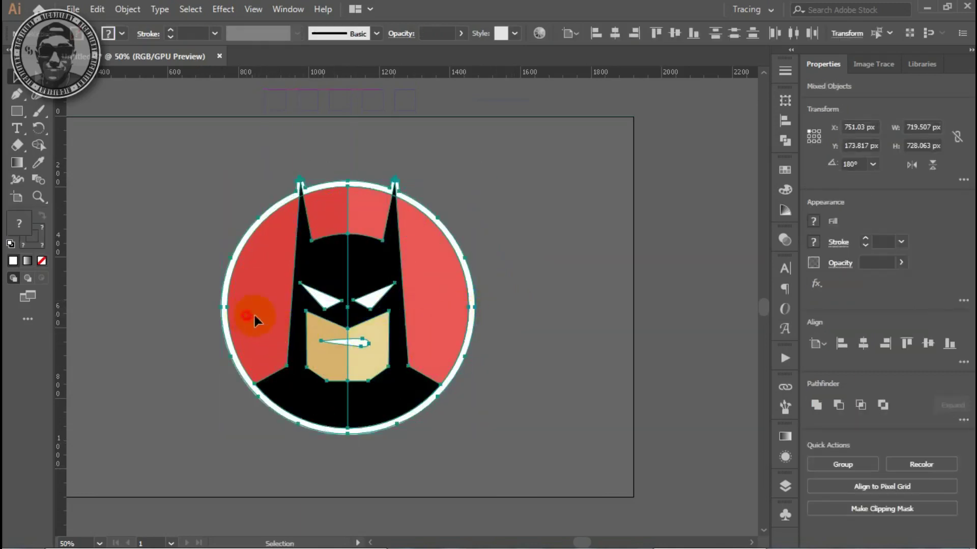
left_click_drag(253, 313, 514, 308, "alt")
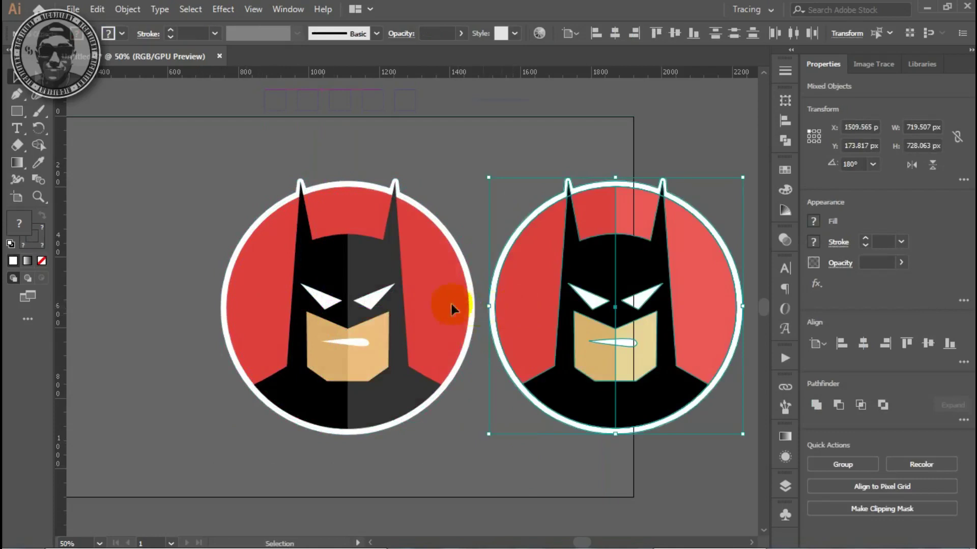
left_click(466, 175)
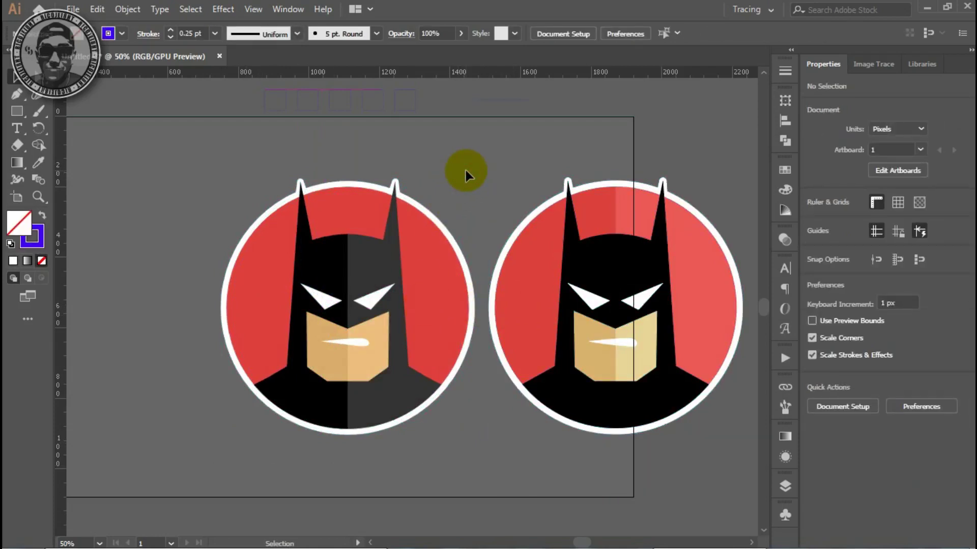
left_click(688, 278)
key("ctrl")
left_click(692, 143)
key("z")
left_click(378, 352)
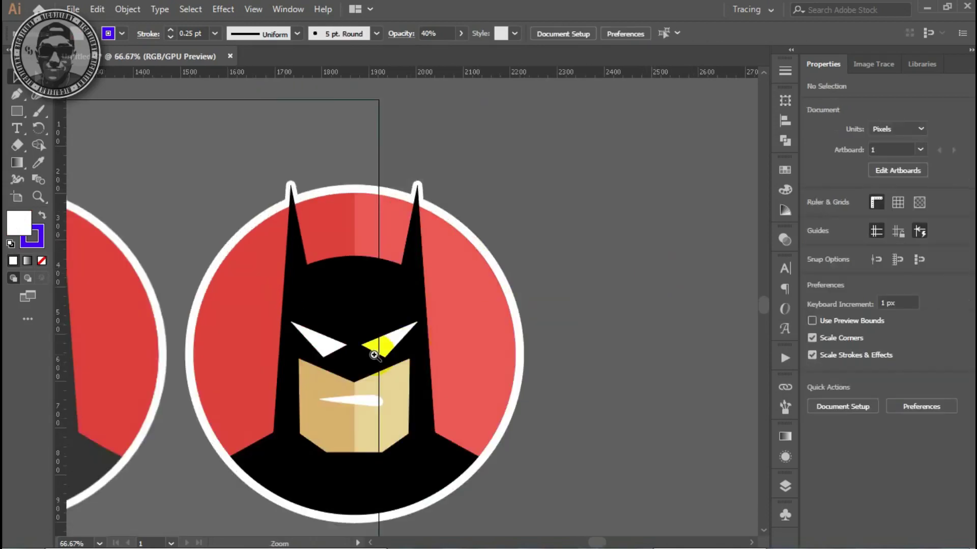
left_click_drag(294, 380, 524, 348)
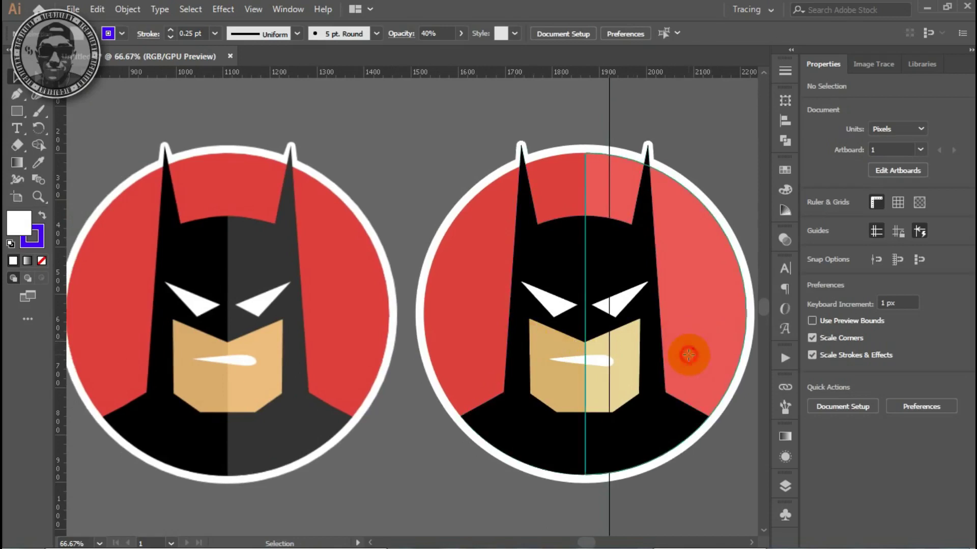
left_click(688, 360)
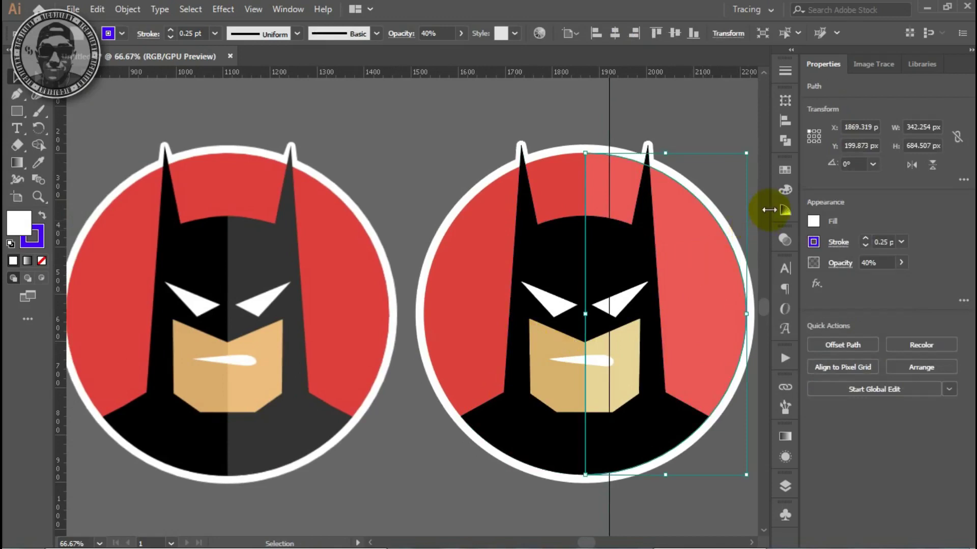
left_click(785, 189)
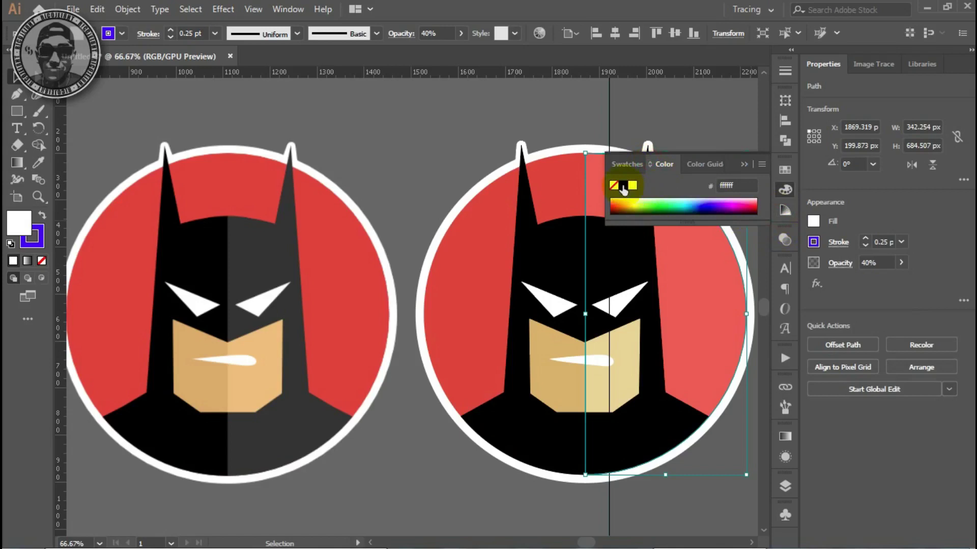
left_click(623, 185)
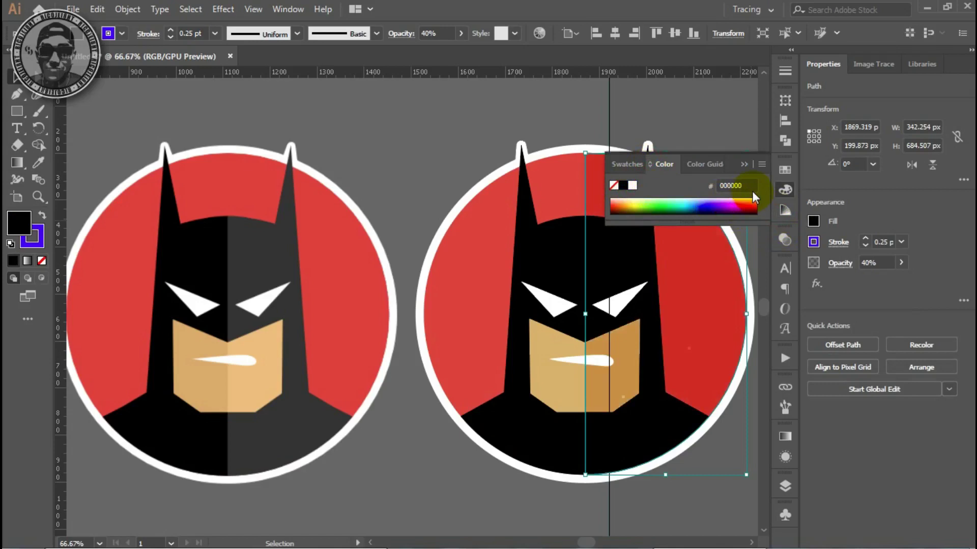
left_click(743, 164)
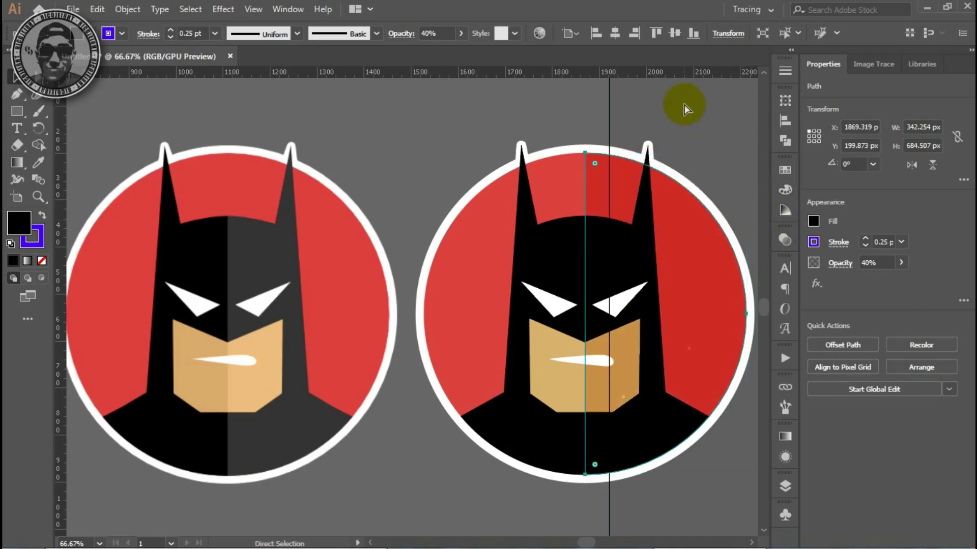
key("ctrl+z")
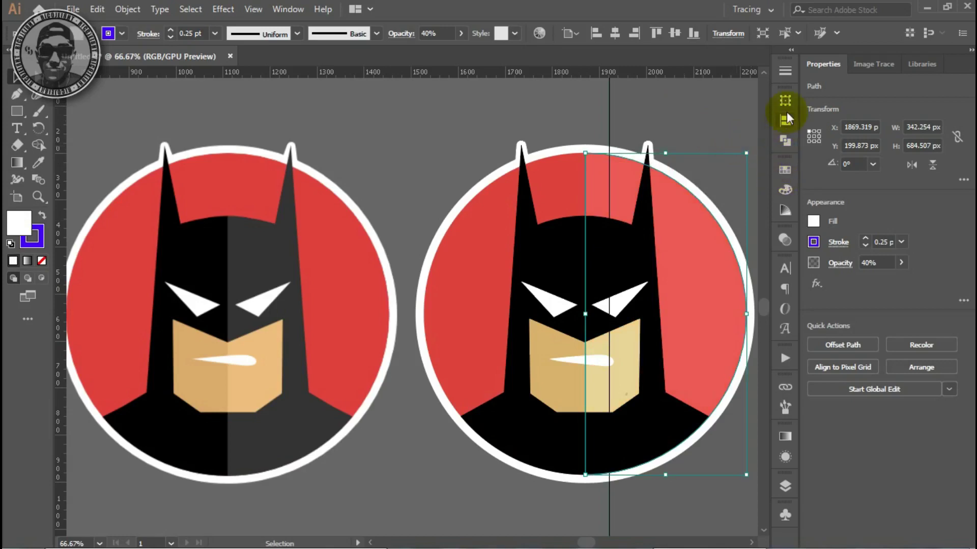
Step: Try Multiply blending on the overlay at 20% opacity
left_click(785, 240)
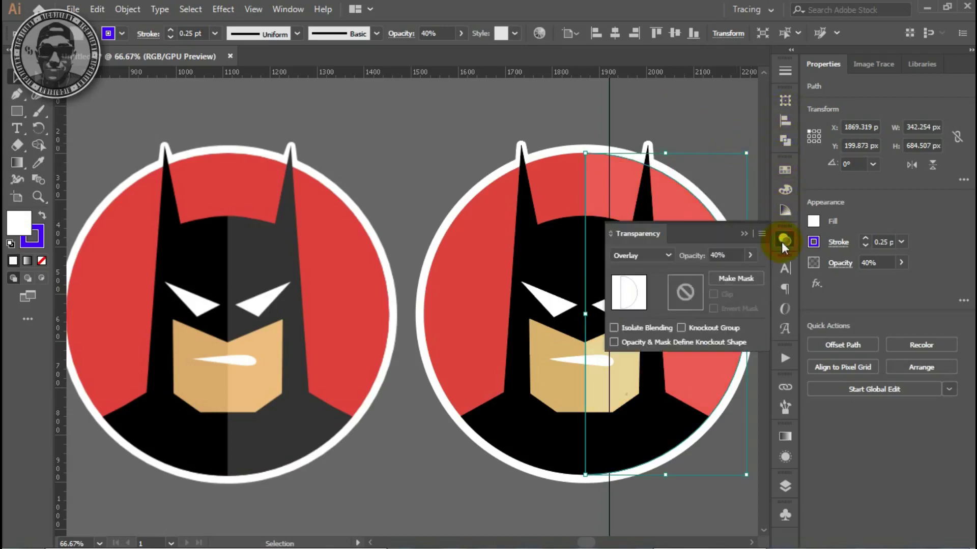
left_click(665, 253)
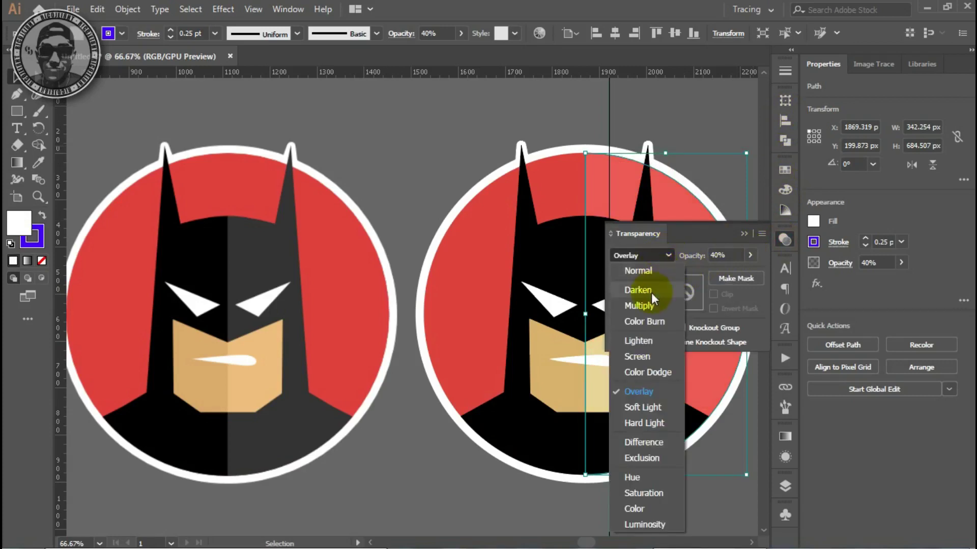
left_click(646, 305)
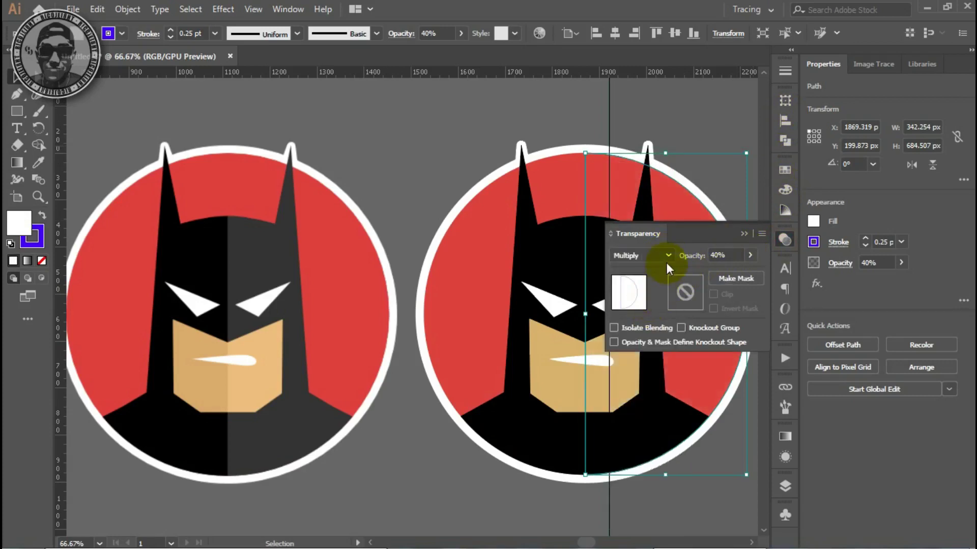
scroll(666, 262, "down", 5)
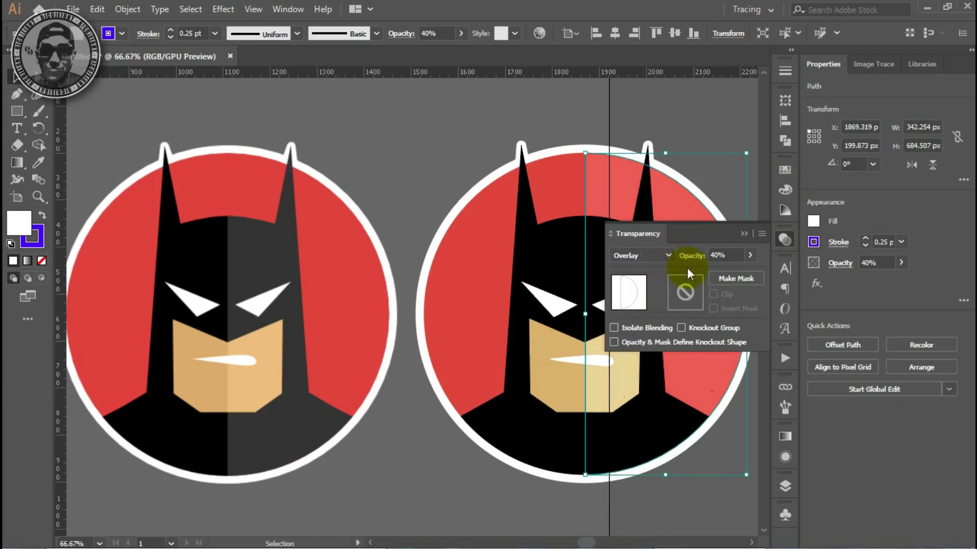
left_click(712, 255)
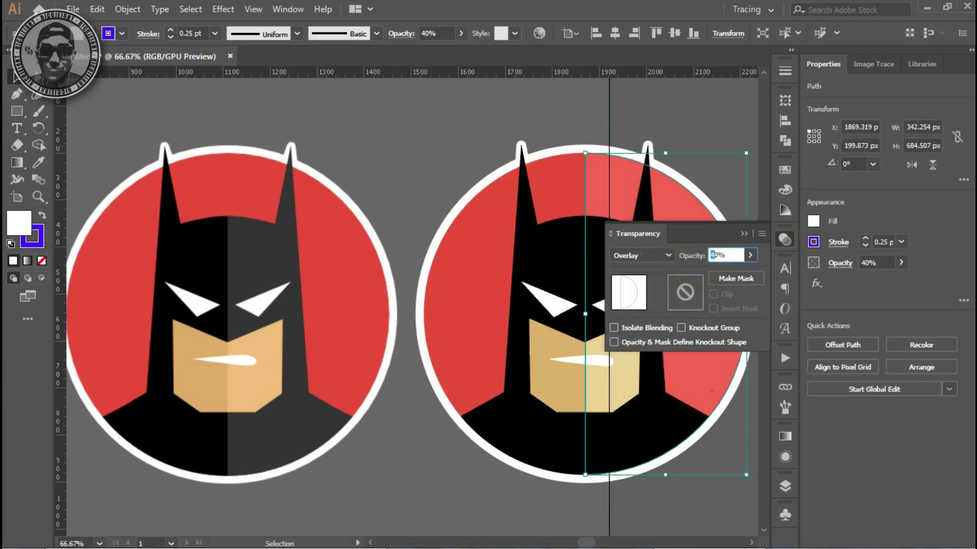
type("20")
key("Return")
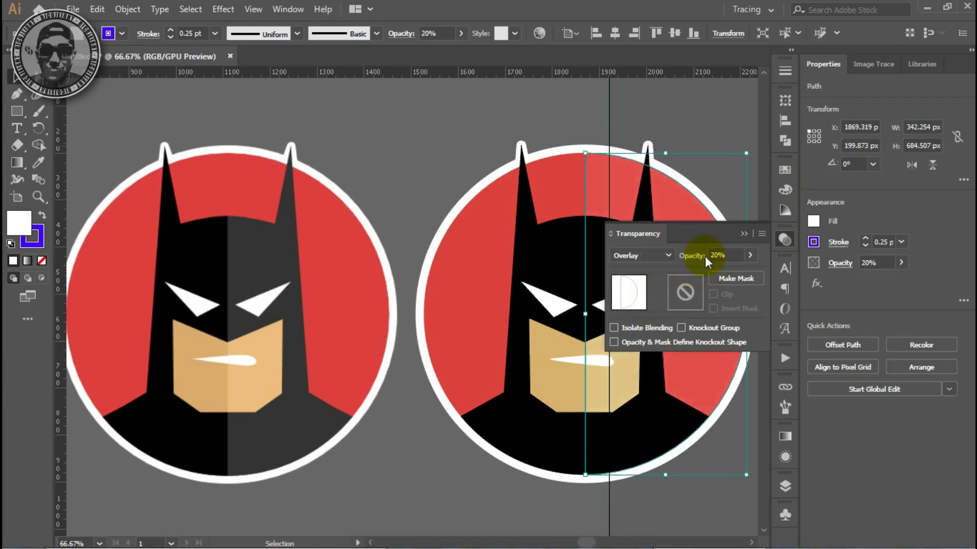
Step: Test the overlay at 80% and then 60% opacity
left_click(704, 256)
type("80")
key("Return")
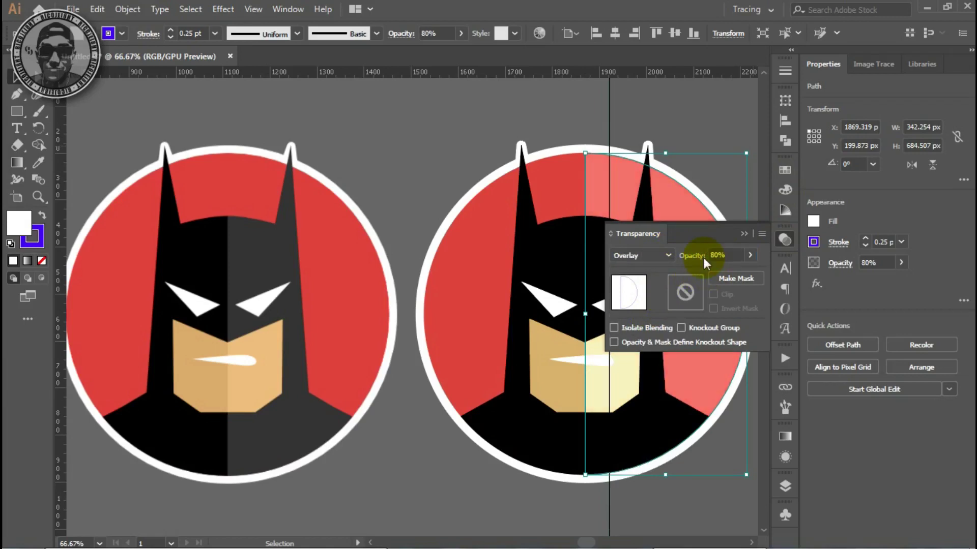
left_click(708, 256)
type("60")
key("Return")
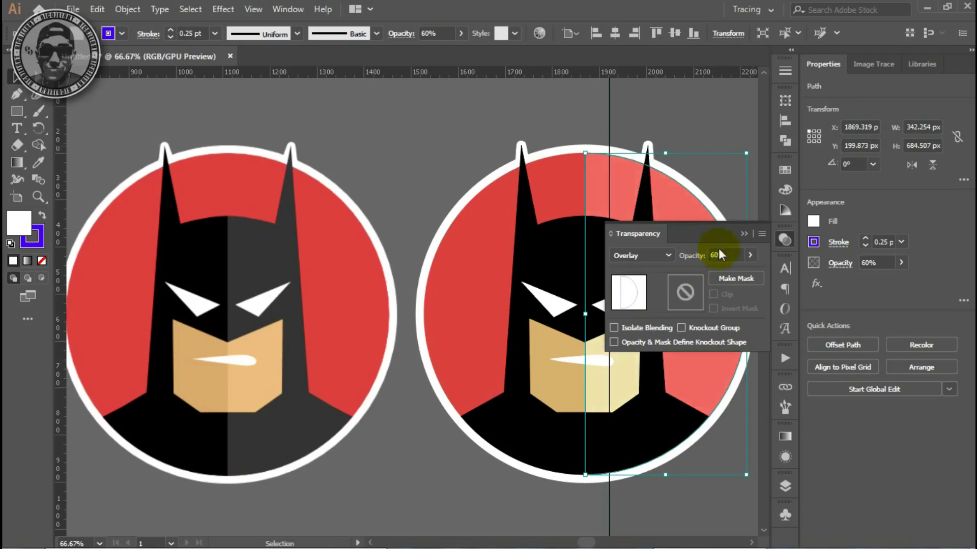
left_click(744, 236)
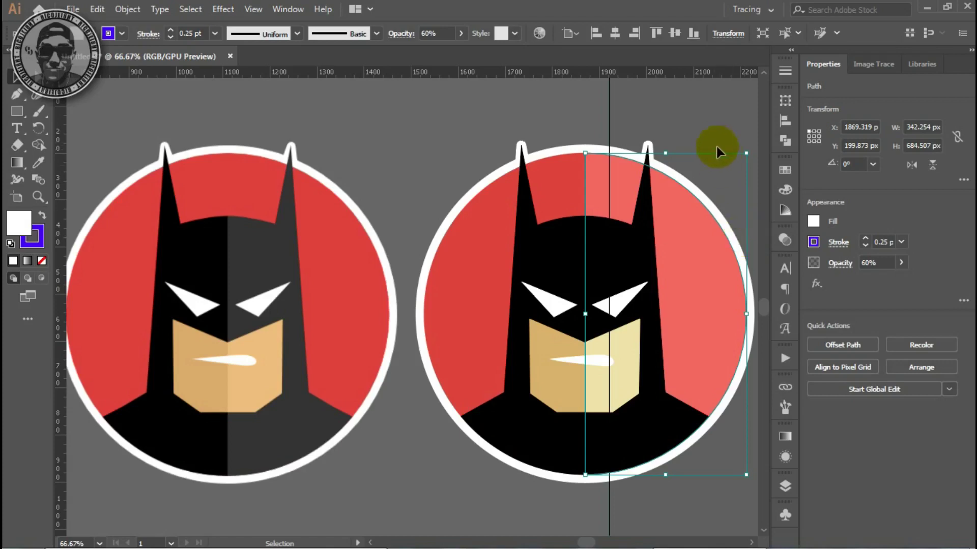
Step: Inspect the overlay's anchor points, then set its opacity to 50%
key("a")
key("v")
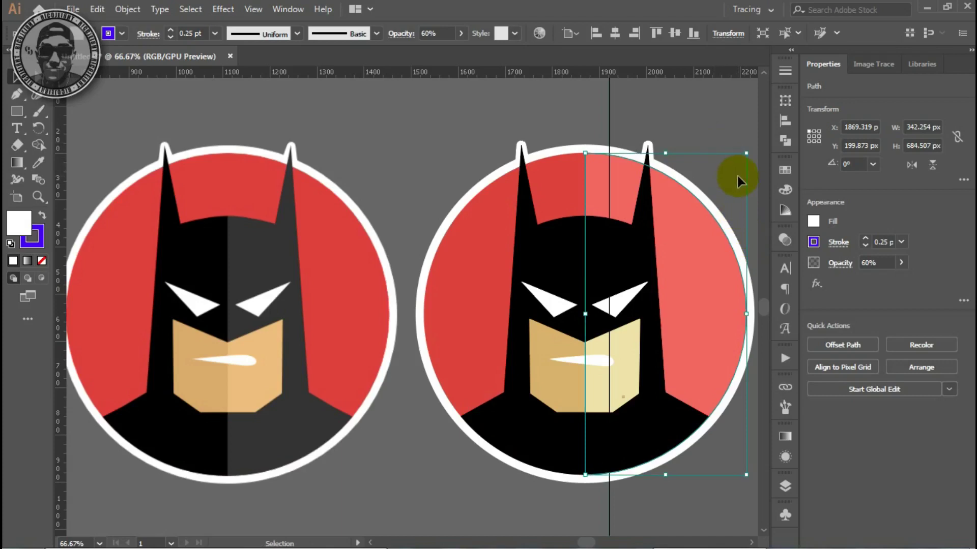
left_click(783, 238)
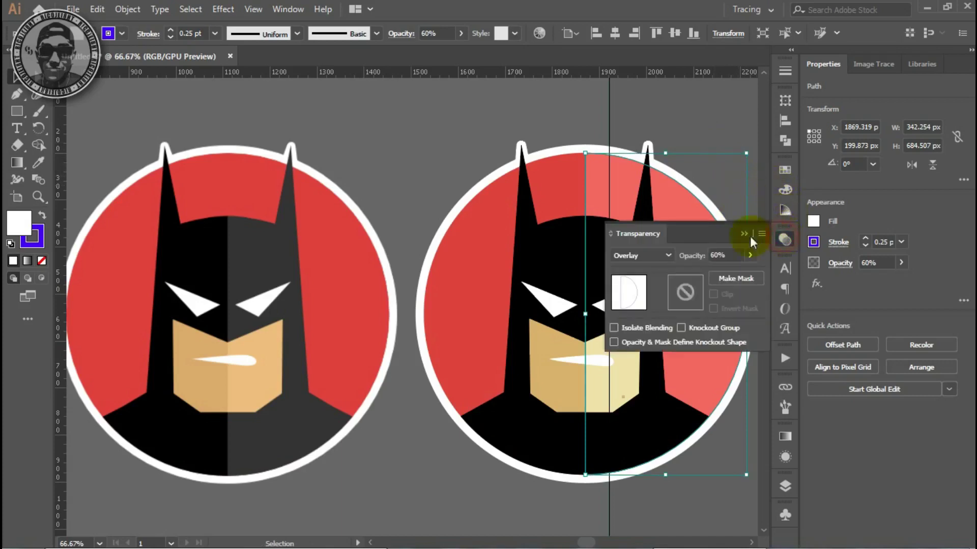
left_click(708, 254)
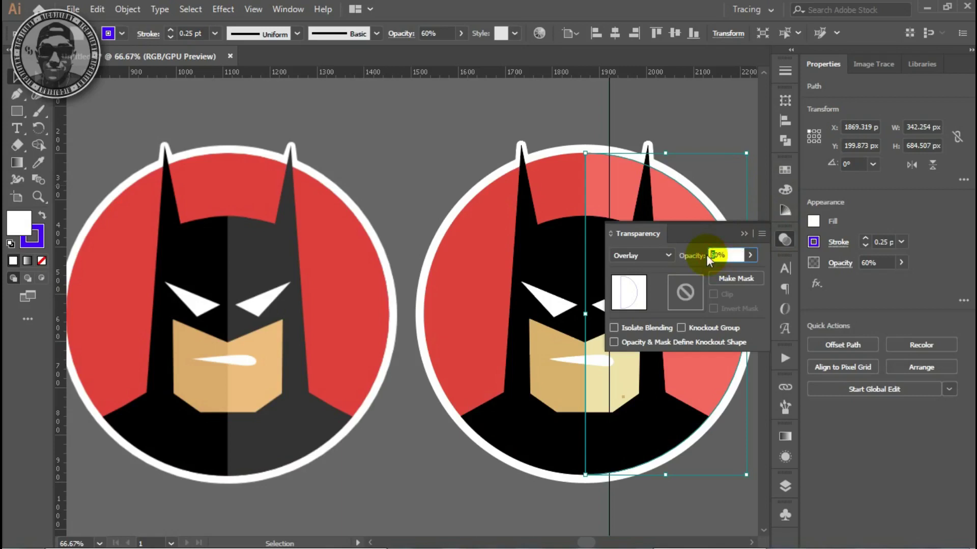
type("50")
key("Return")
Step: Compare Multiply, settle on Overlay blending, and zoom out to the whole artboard
left_click(664, 254)
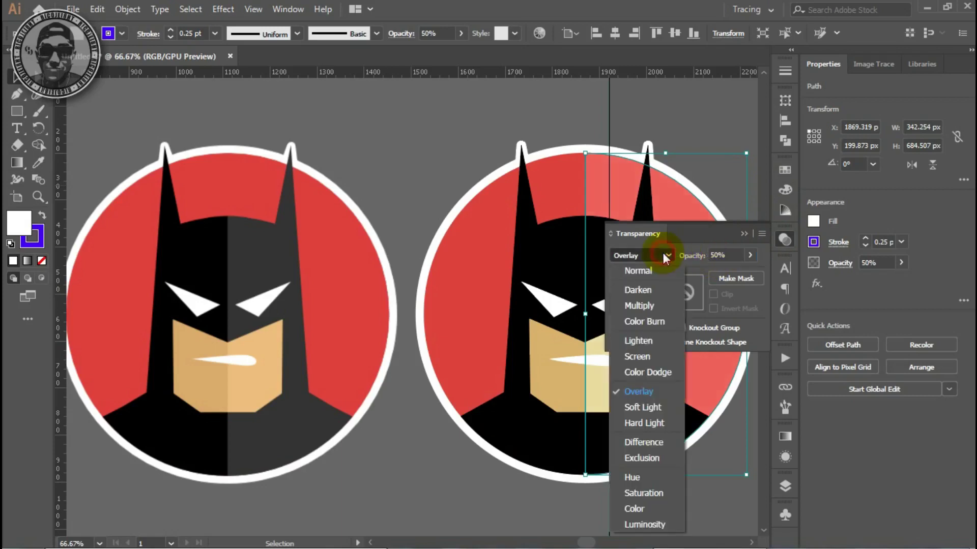
left_click(637, 306)
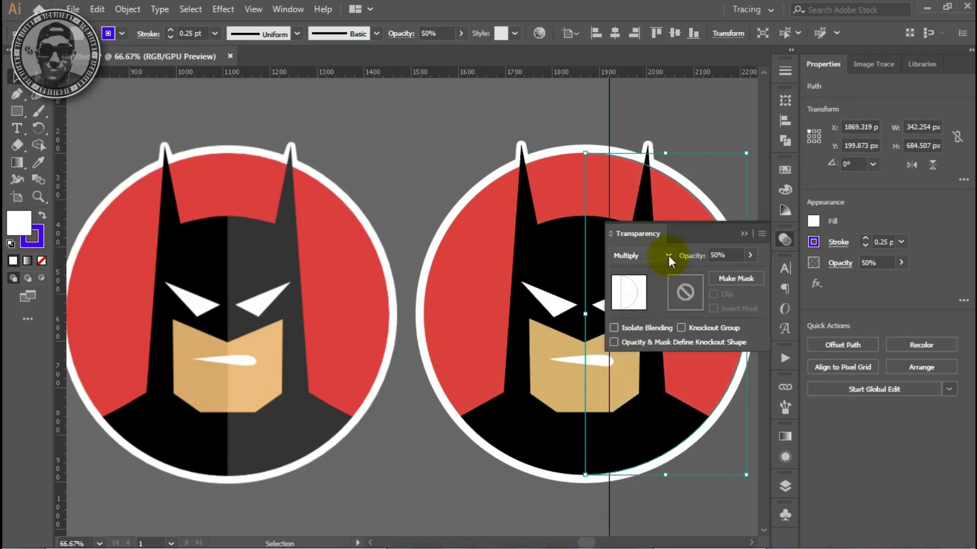
scroll(669, 255, "down", 5)
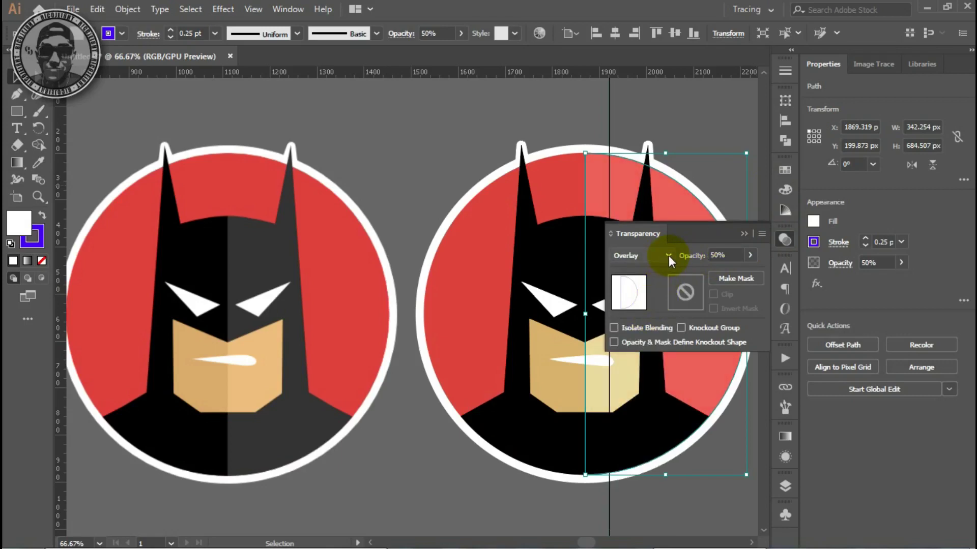
left_click(671, 256)
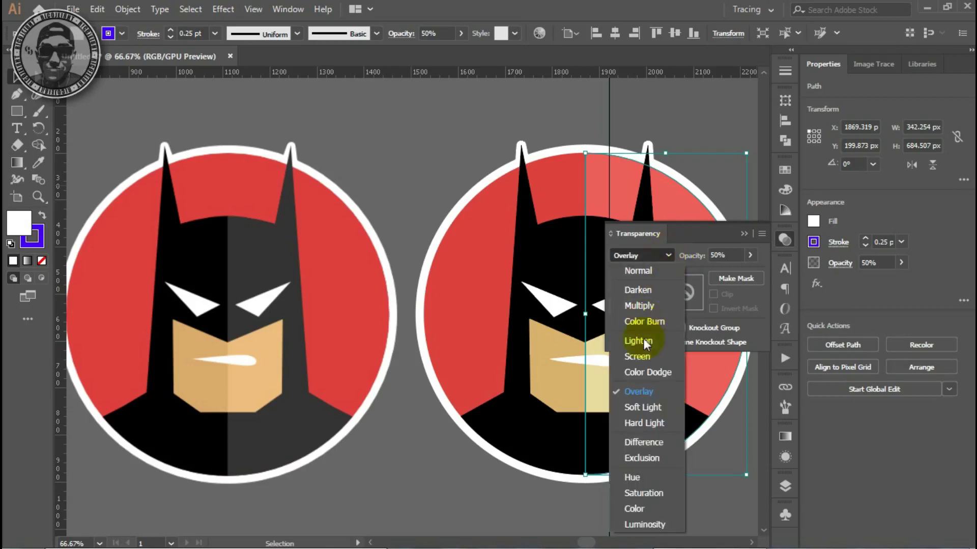
left_click(639, 390)
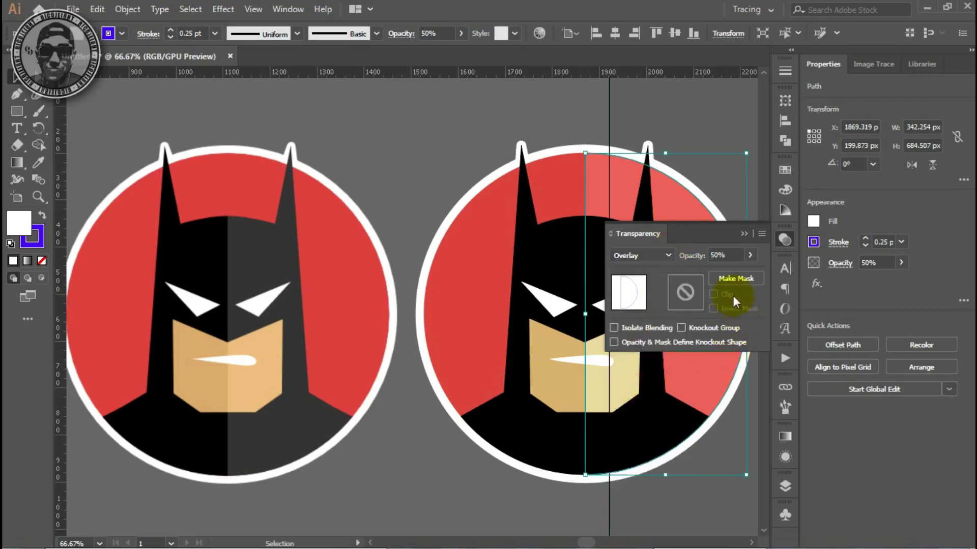
left_click(744, 234)
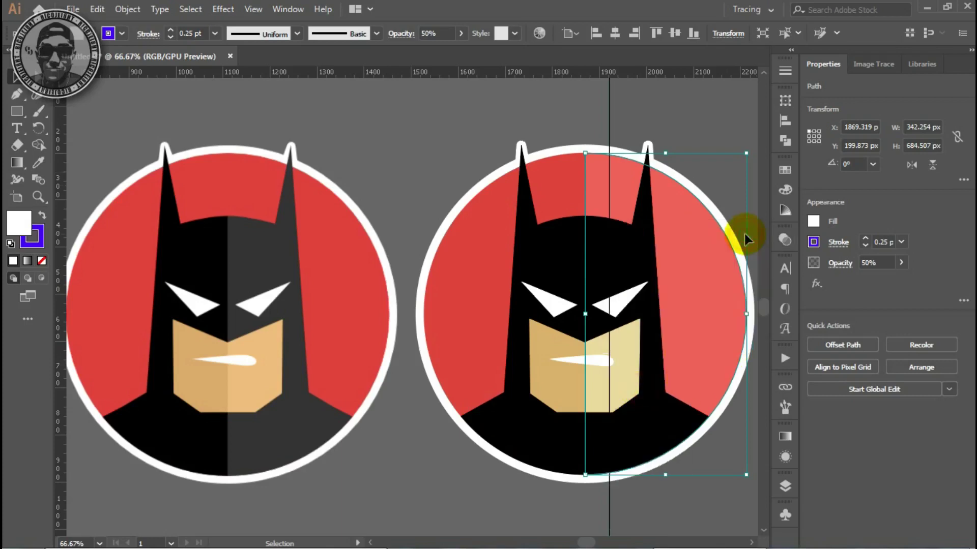
left_click(701, 113)
left_click(429, 316, "alt")
left_click(411, 342, "alt")
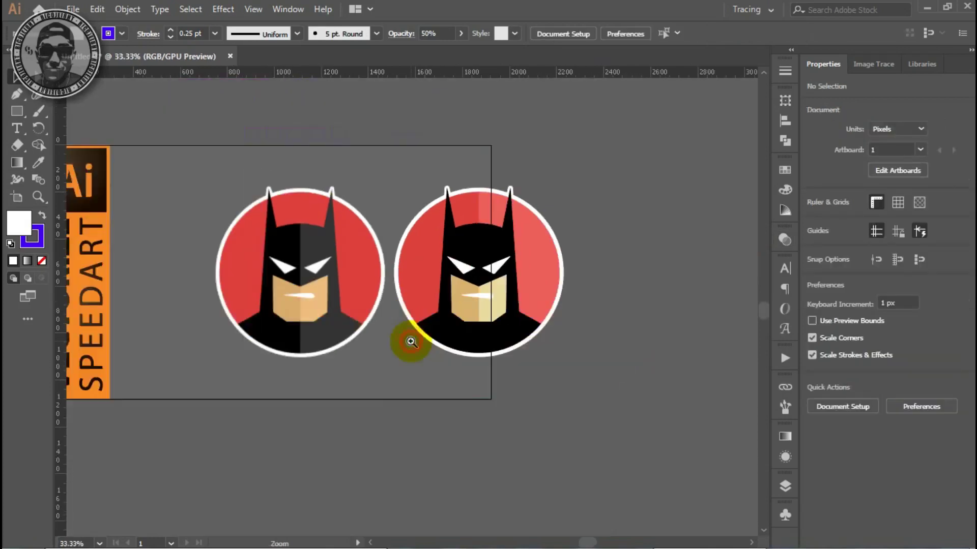
Step: Unlock the ORI layer and delete the reference Batman image
left_click_drag(408, 338, 451, 342)
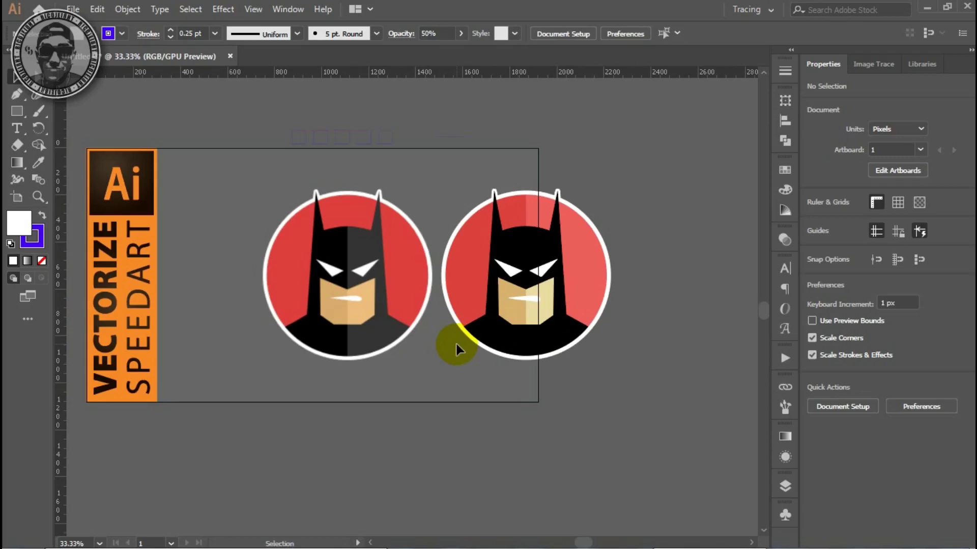
key("z")
left_click(432, 285)
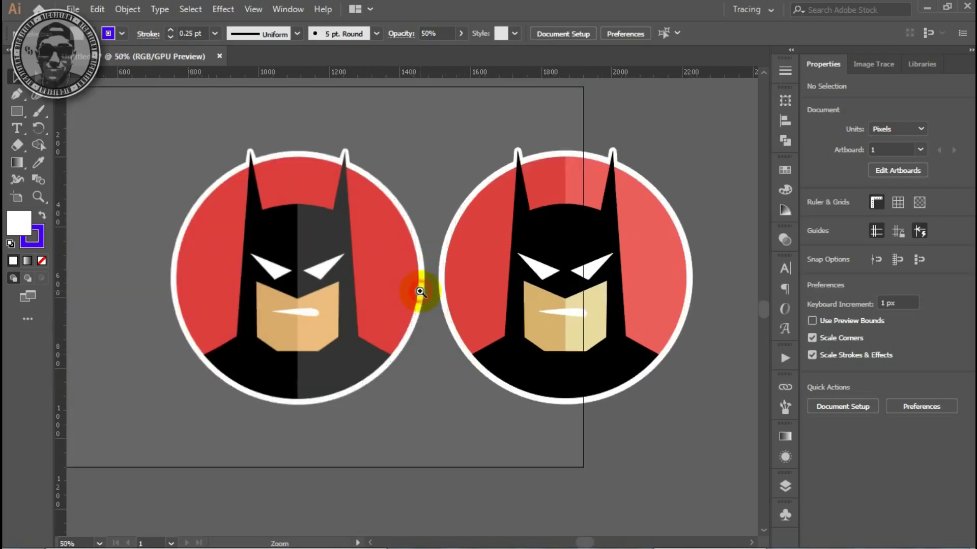
left_click_drag(425, 274, 414, 304)
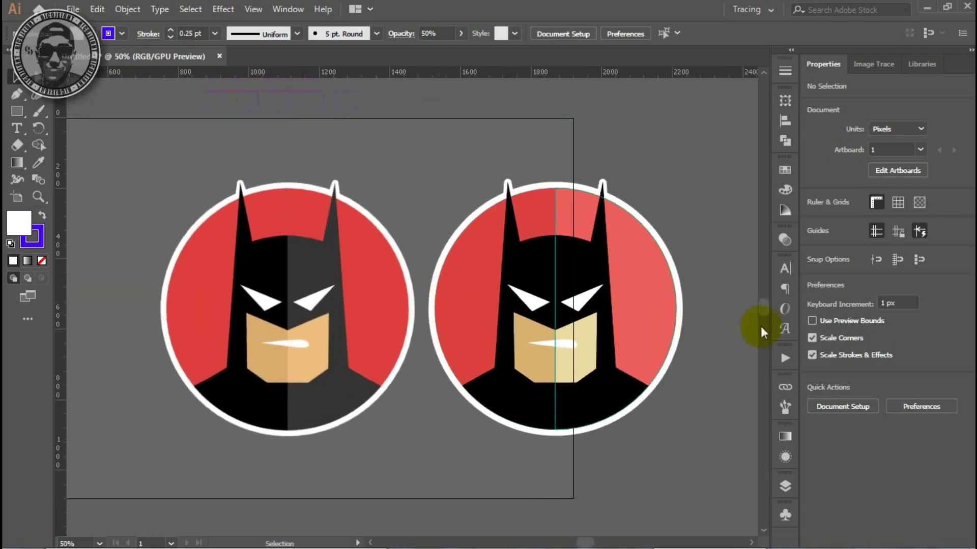
left_click(783, 485)
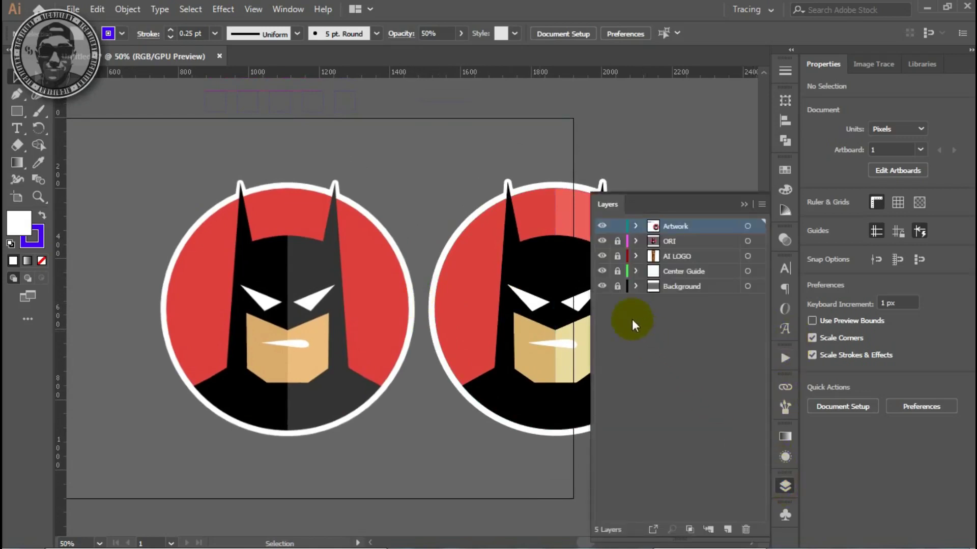
left_click(618, 241)
left_click(297, 334)
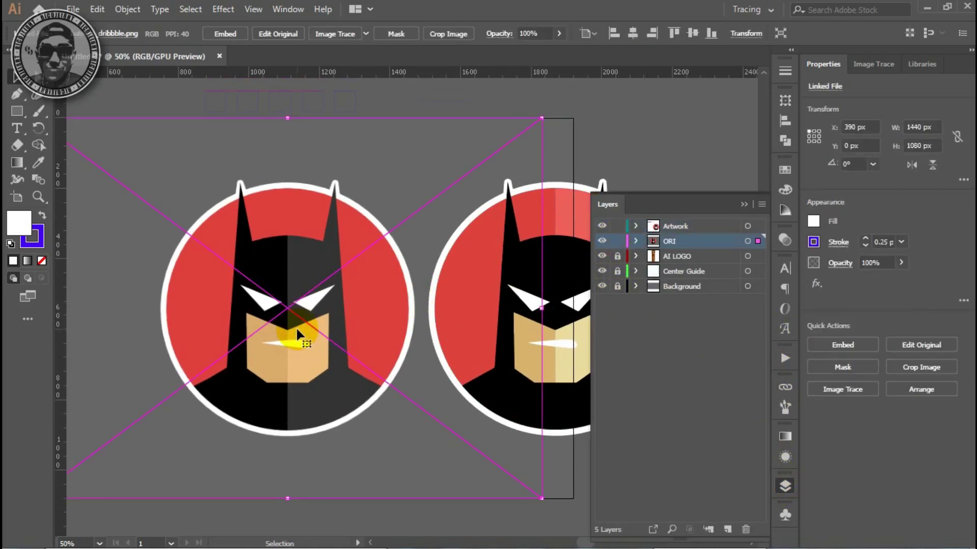
key("Delete")
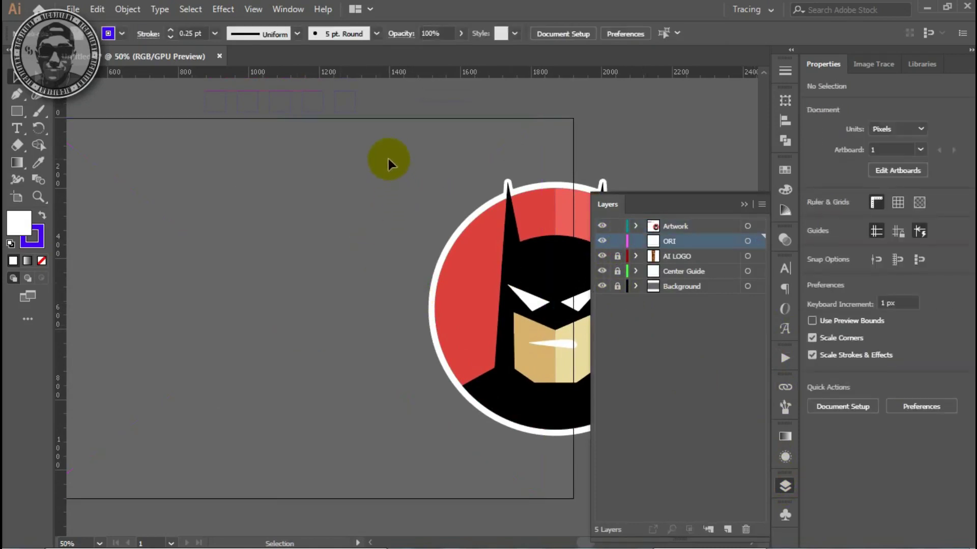
Step: Shift the traced Batman icon about 793 px left onto the artboard
left_click(744, 204)
left_click_drag(712, 139, 356, 447)
mouse_move(636, 312)
left_mouse_down()
mouse_move(343, 312)
mouse_move(572, 305)
mouse_move(585, 293)
mouse_move(519, 306)
mouse_move(545, 299)
left_mouse_up()
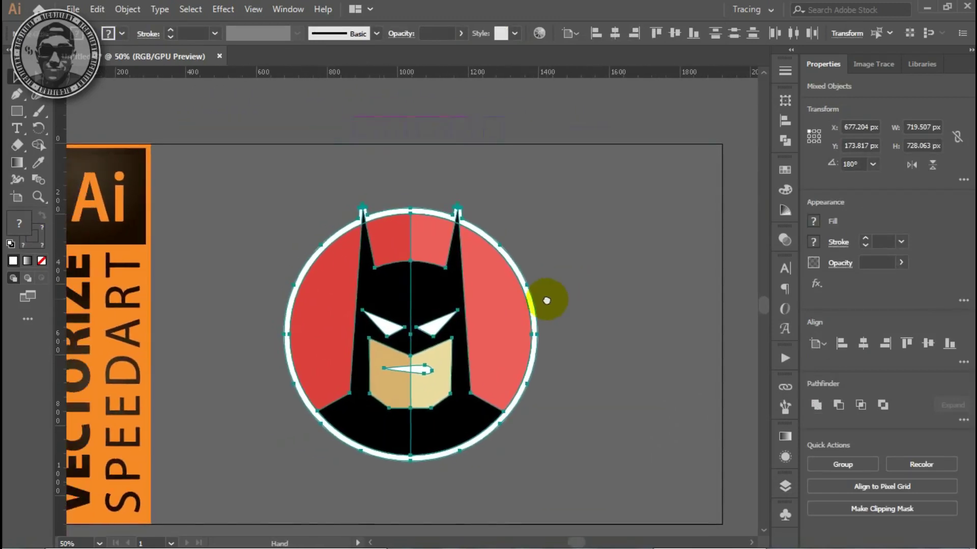
Step: Zoom in on the face and set the right-half highlight's stroke to None
left_click(585, 310)
left_click(464, 309)
left_click(273, 288)
left_click_drag(683, 313, 611, 305)
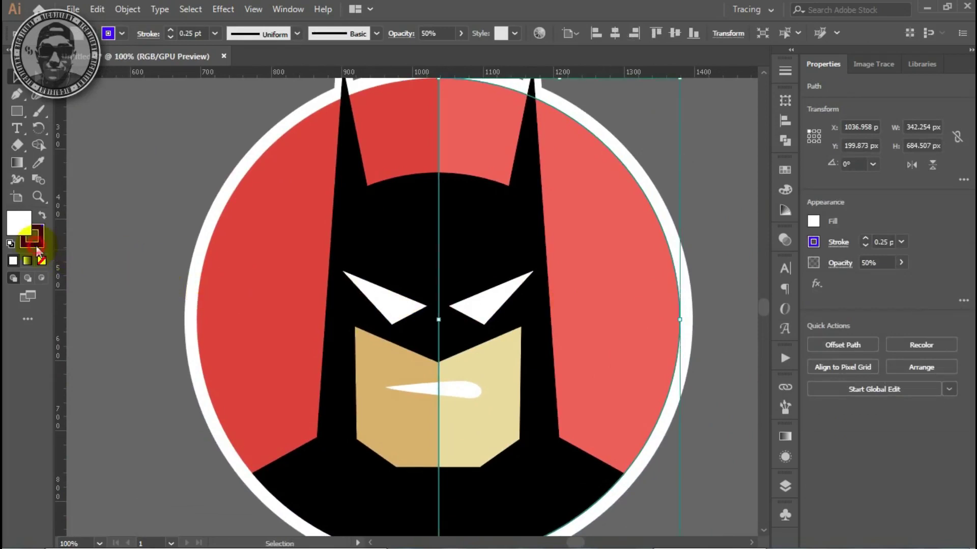
left_click(42, 260)
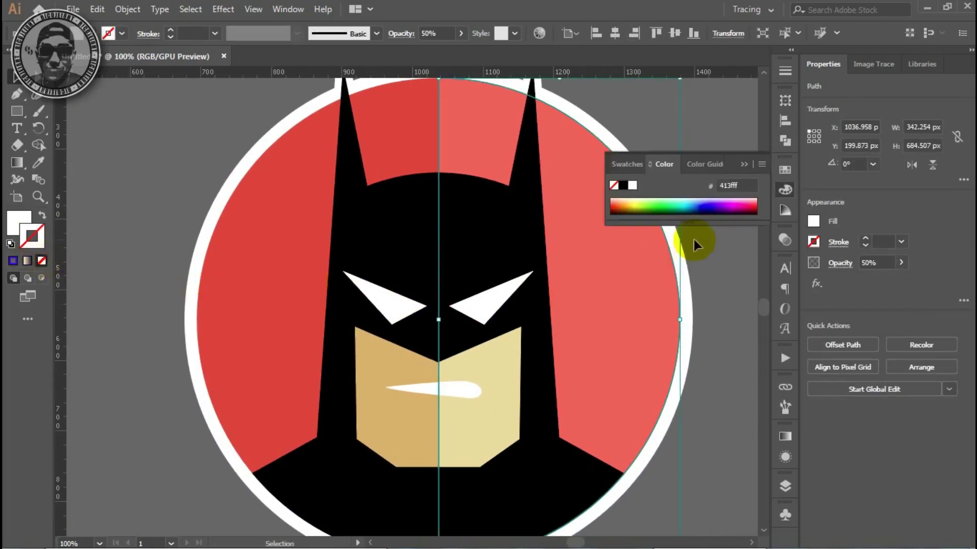
Step: Lower the highlight's Overlay opacity to 25%, then reselect the whole icon group
left_click(784, 240)
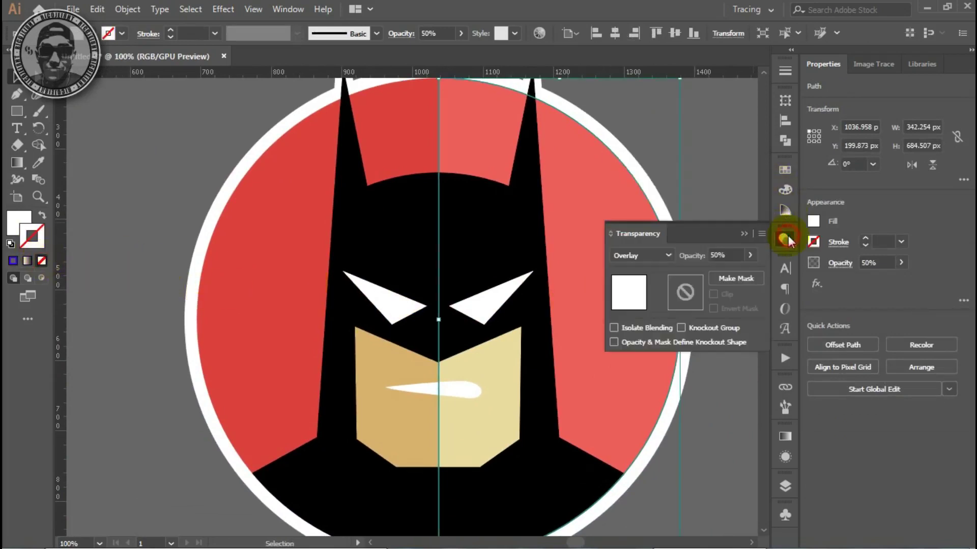
double_click(717, 255)
type("25")
key("Return")
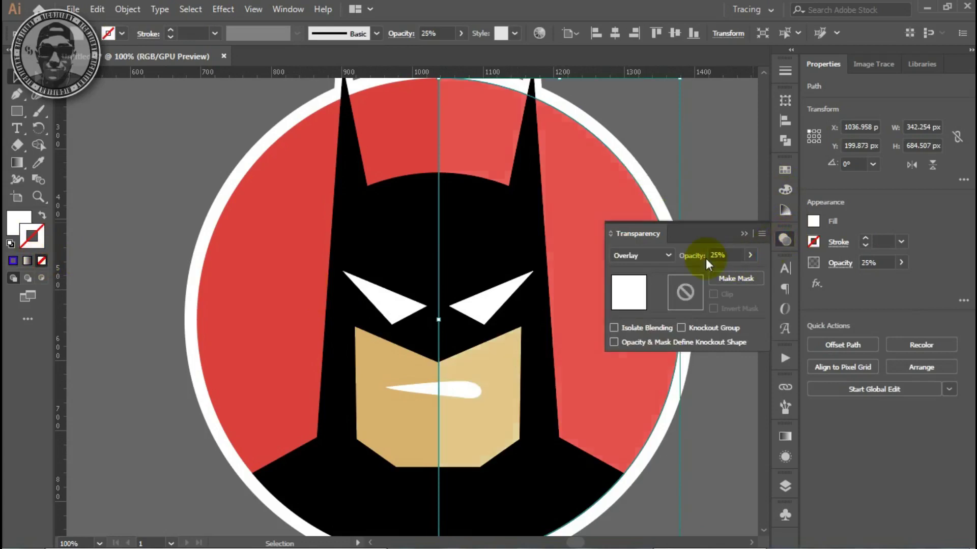
left_click(743, 235)
left_click(722, 203)
left_click(416, 296, "alt")
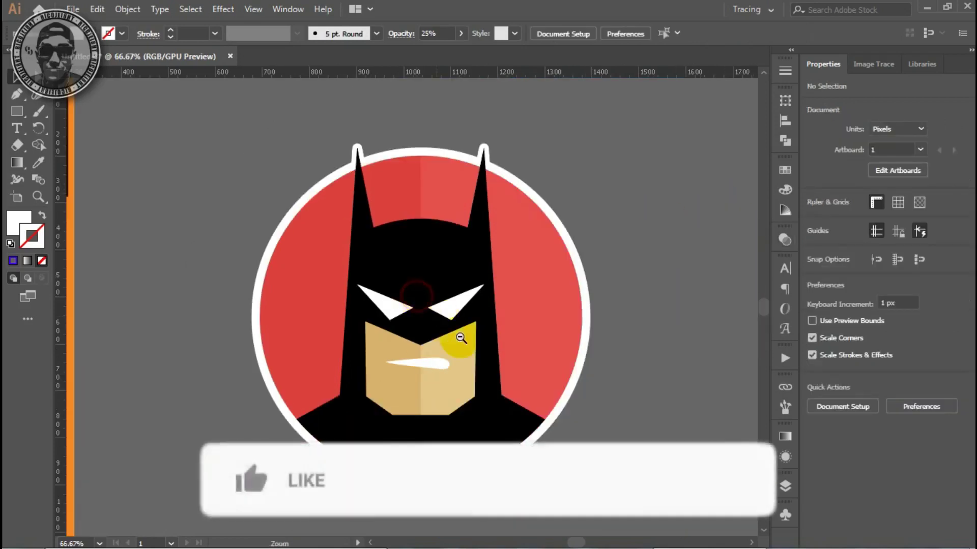
left_click_drag(535, 323, 577, 319)
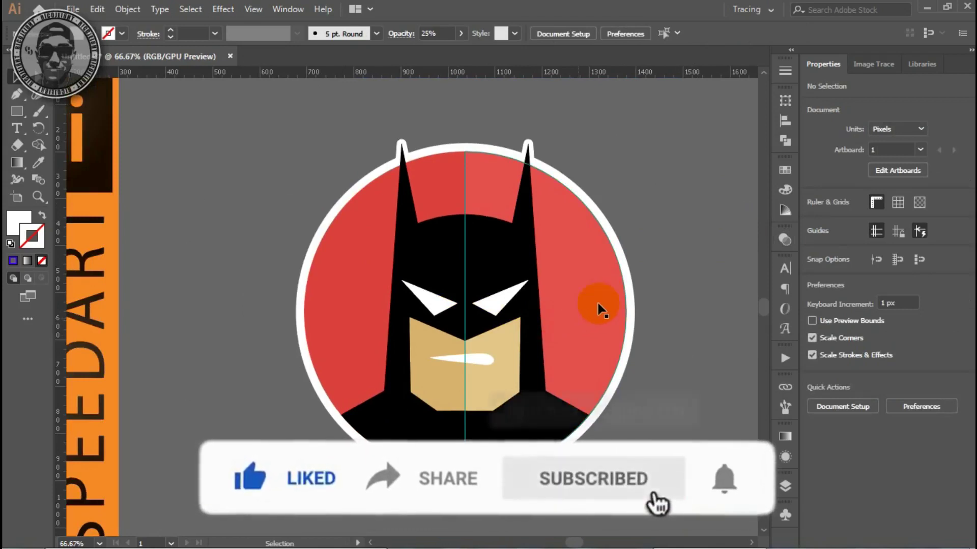
left_click(621, 257)
Step: Add a Multiply drop shadow (75%, 7 px offsets, 5 px blur) to the white outline
key("a")
left_click(624, 258)
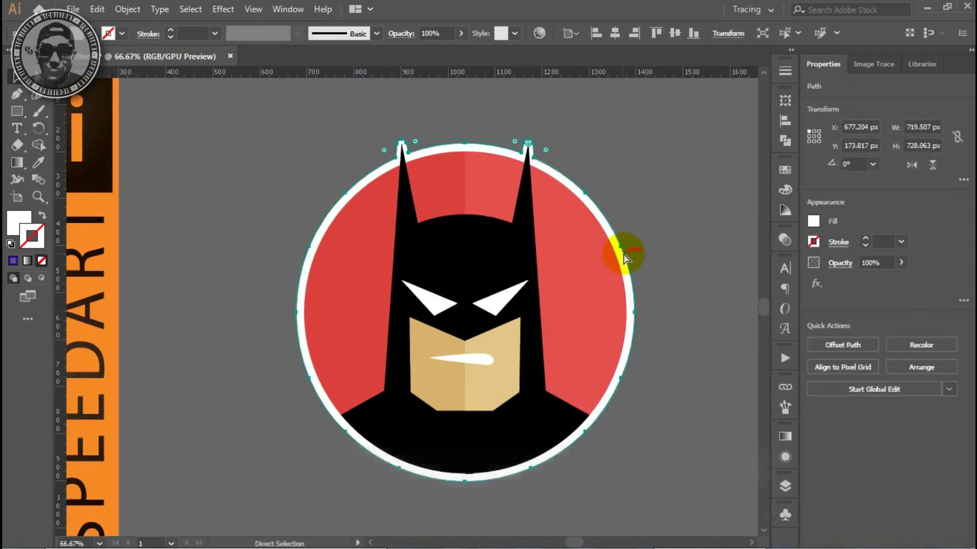
key("v")
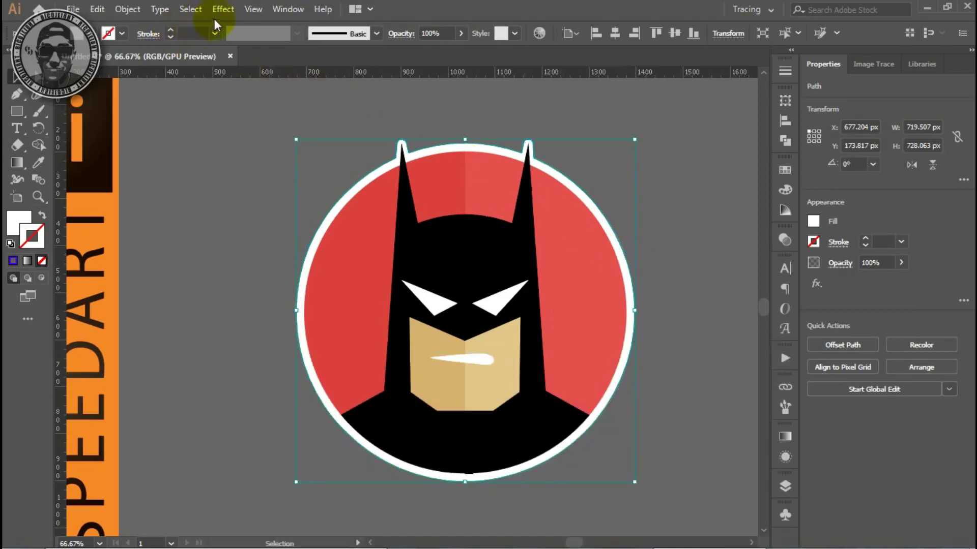
left_click(221, 9)
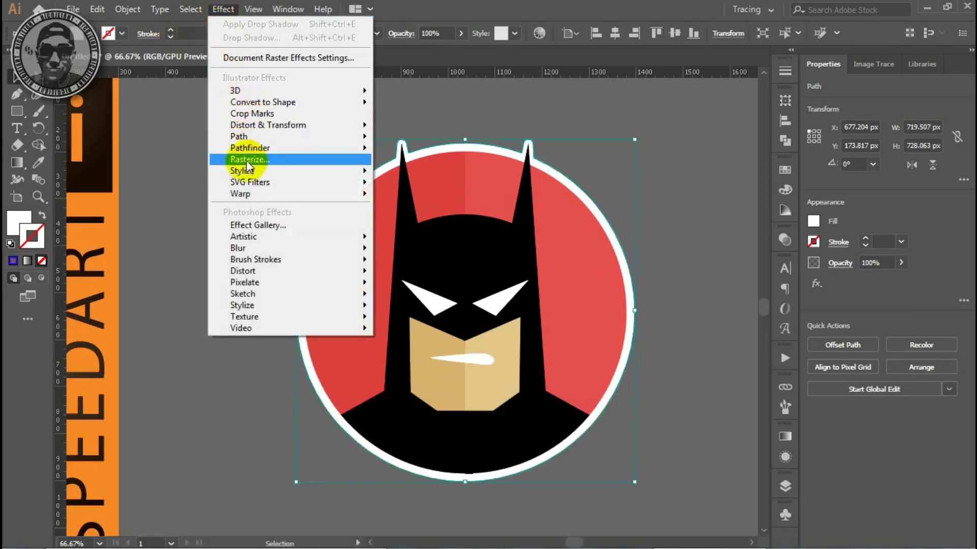
mouse_move(243, 171)
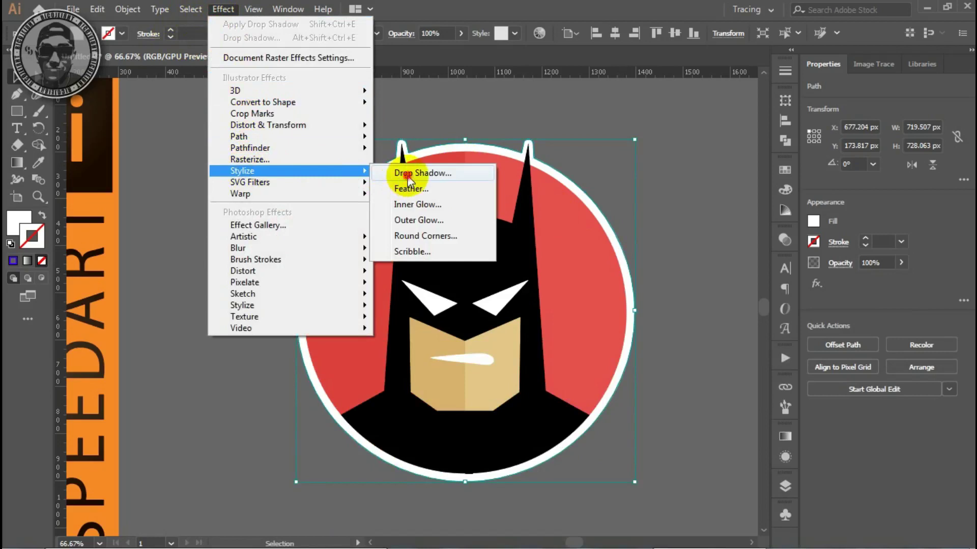
left_click(407, 176)
left_click(578, 271)
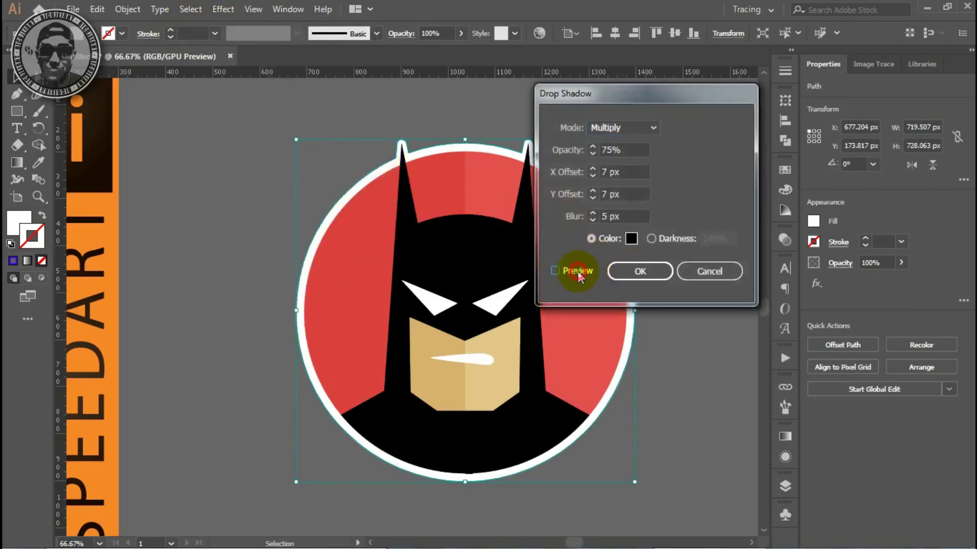
left_click(624, 278)
left_click(635, 273)
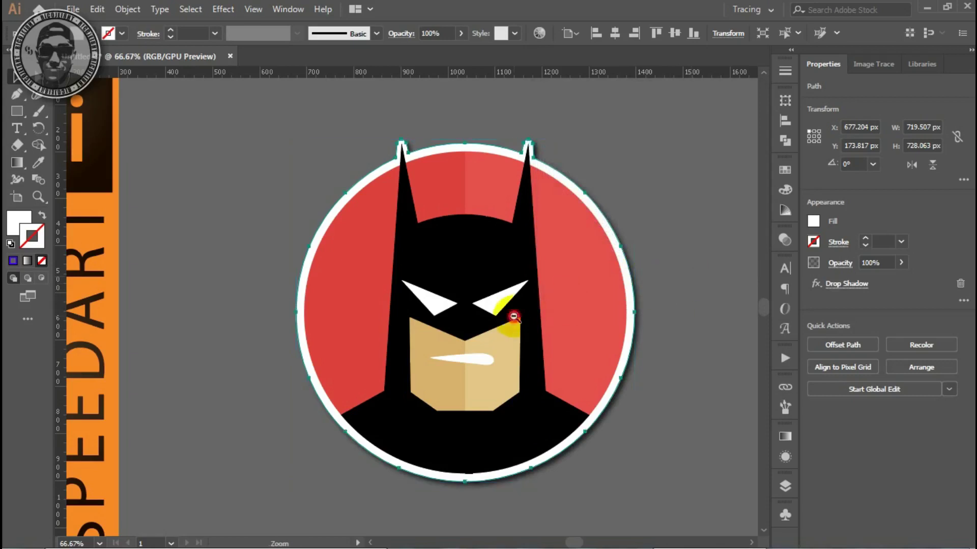
left_click(514, 316, "alt")
left_click(709, 308)
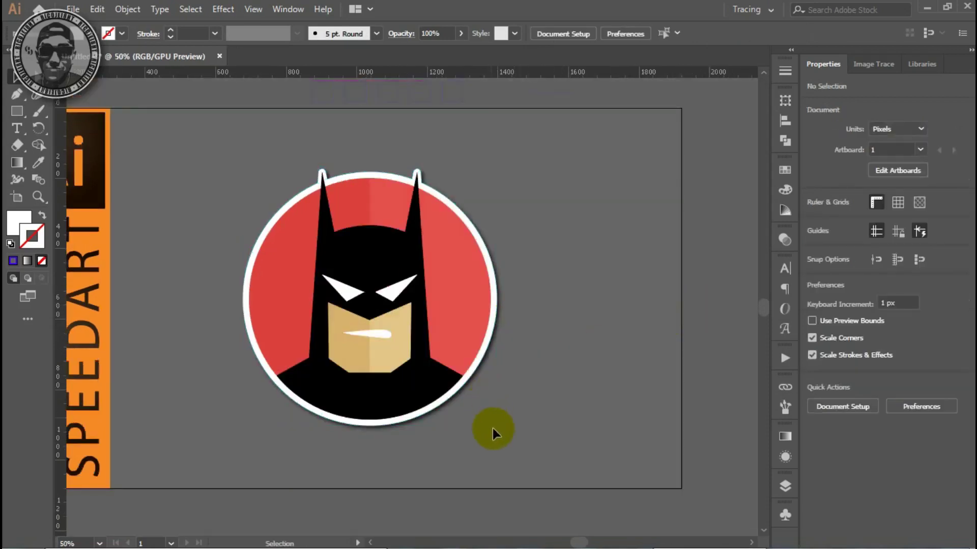
Step: Center the Batman icon horizontally on the artboard, then move it about 171 px right
left_click_drag(538, 442, 230, 197)
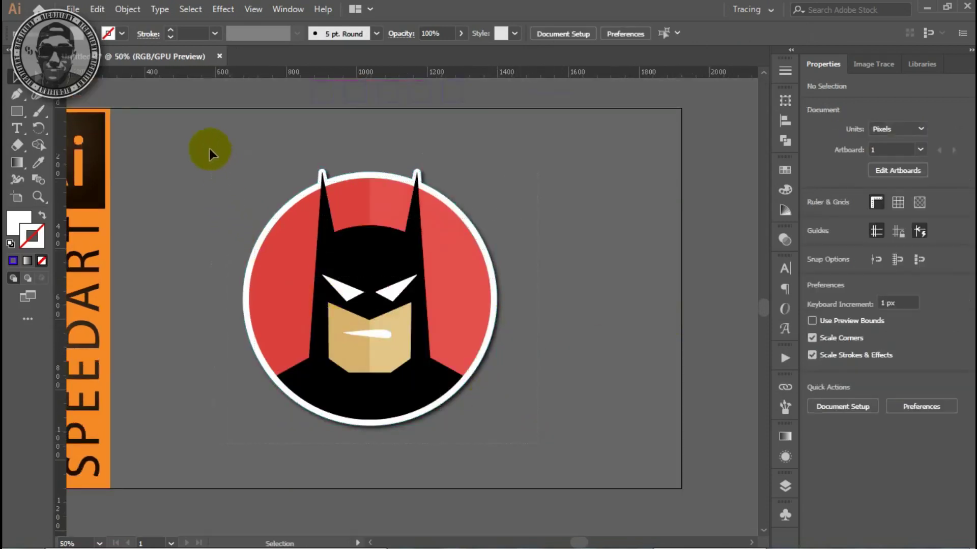
left_click_drag(209, 149, 206, 136)
key("a")
key("v")
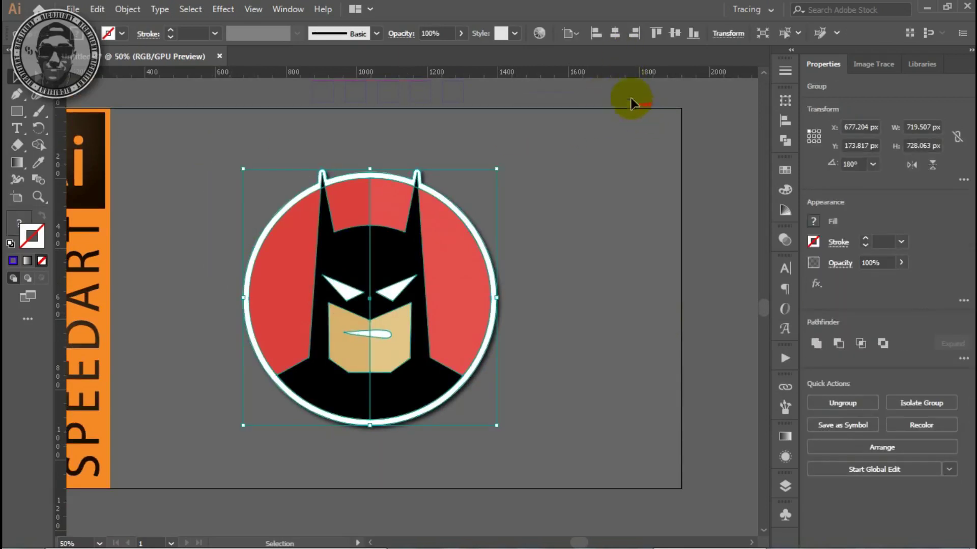
left_click(674, 35)
mouse_move(403, 315)
left_mouse_down()
mouse_move(389, 316)
mouse_move(447, 316)
left_mouse_up()
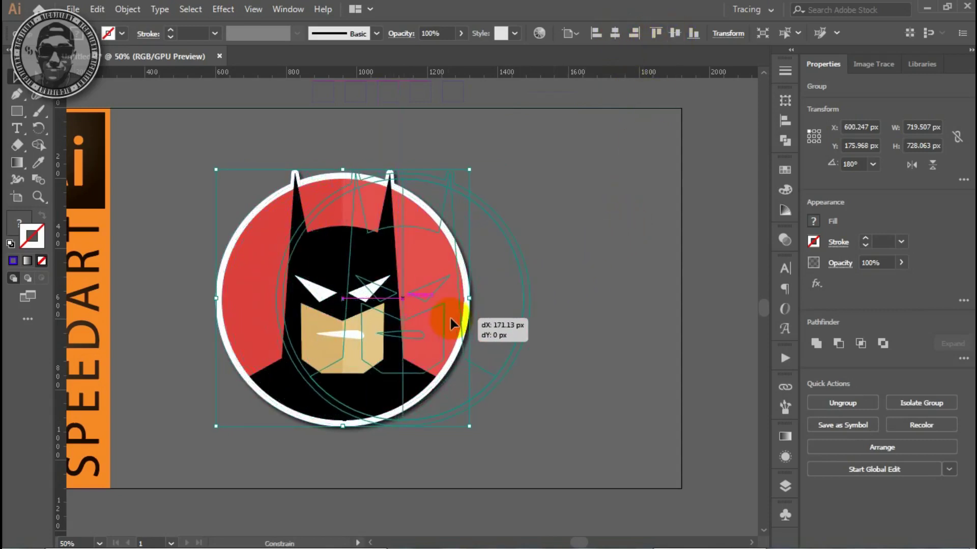
left_click_drag(448, 320, 448, 320)
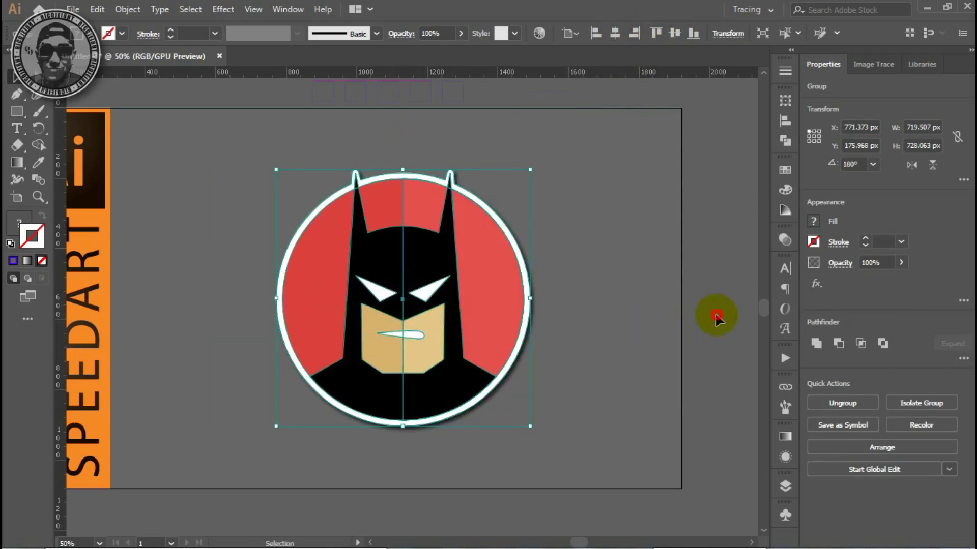
left_click(636, 323)
left_click_drag(467, 322, 527, 328)
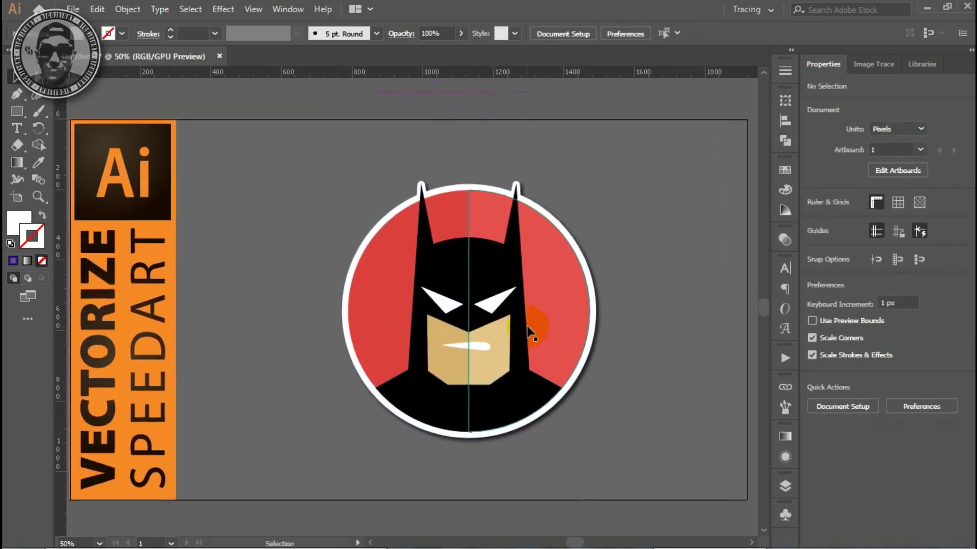
scroll(527, 327, "up", 1)
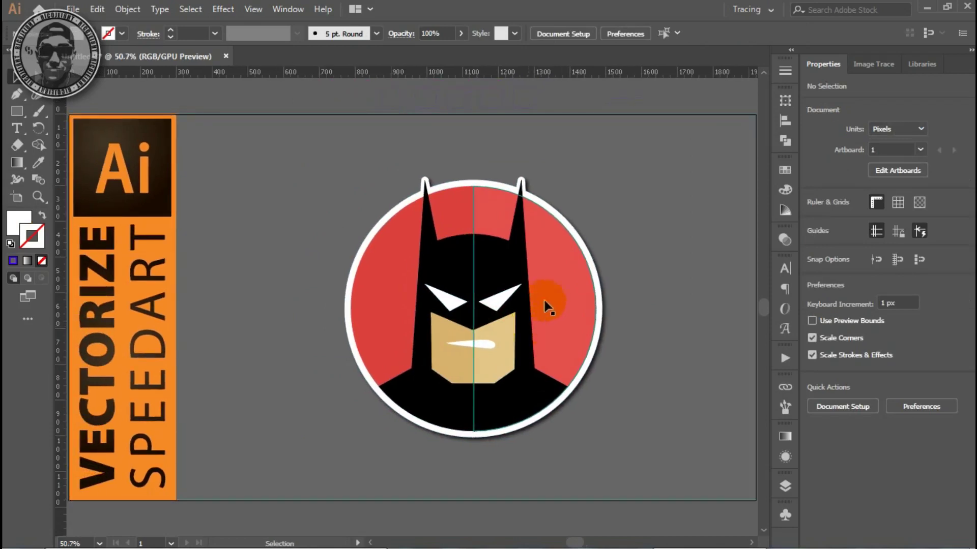
left_click(637, 96)
left_click(633, 95)
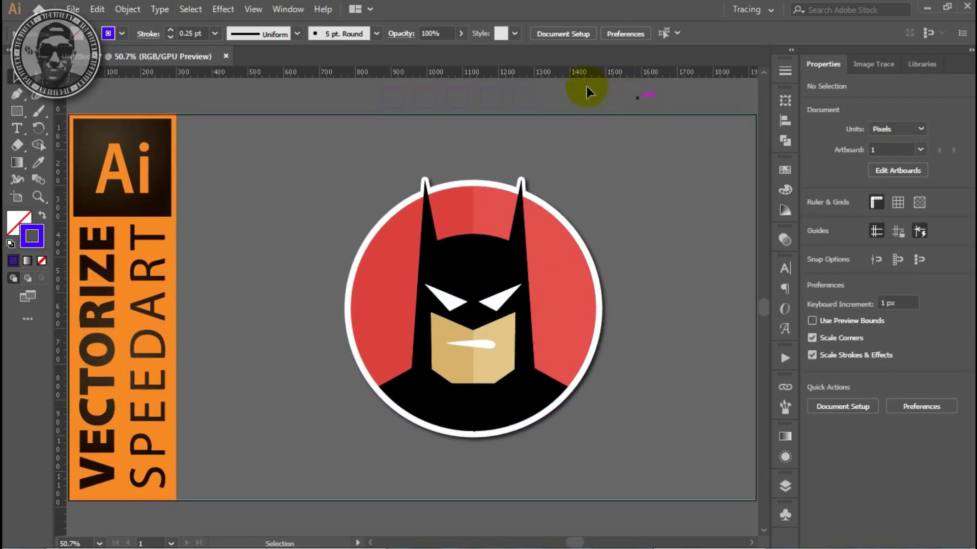
left_click(348, 99)
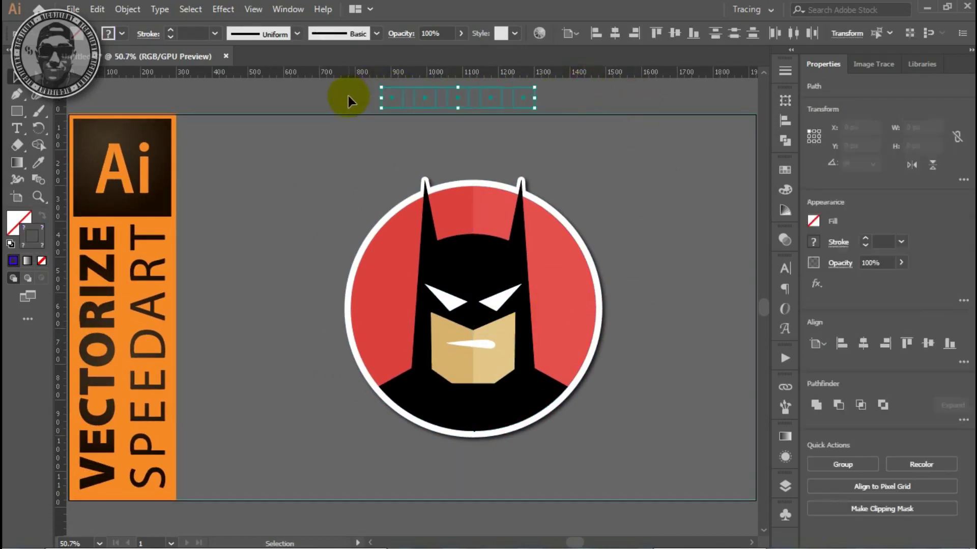
left_click(348, 97)
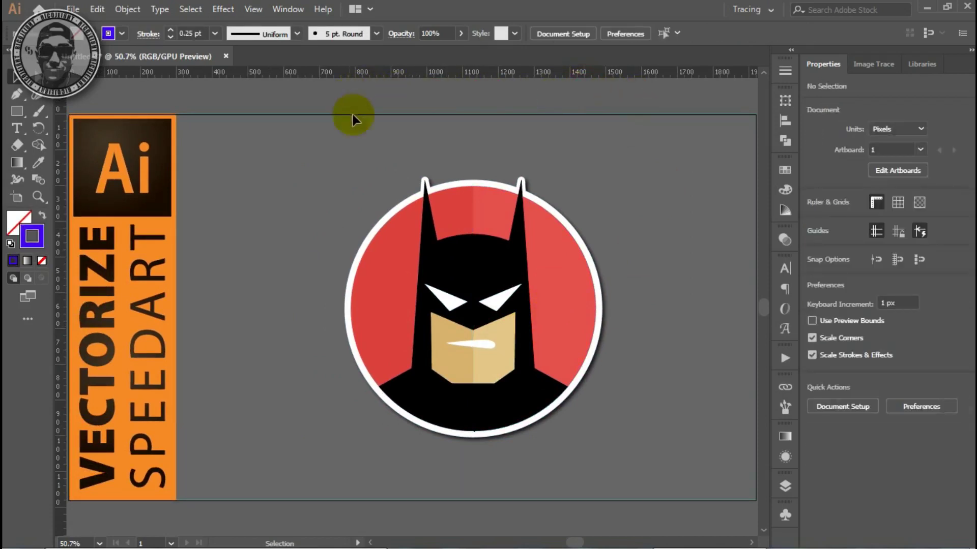